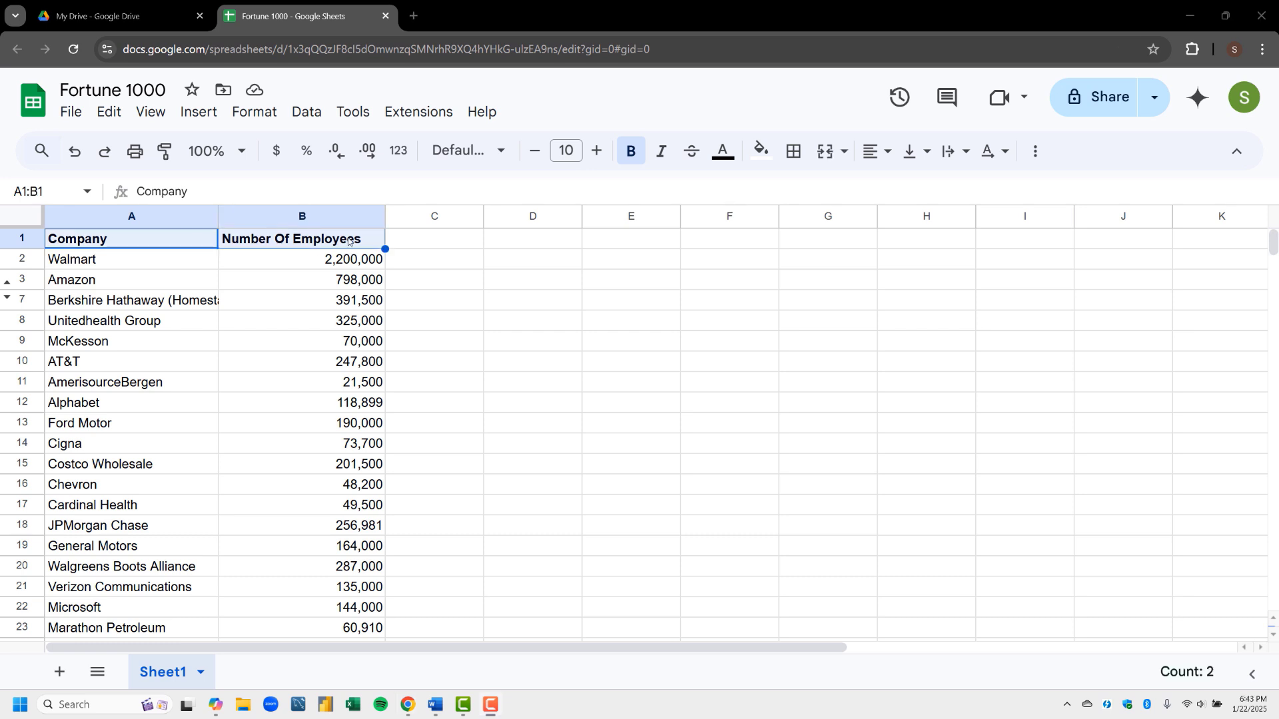
Find the Calibri font through a search for "cal" and apply it to the header cells A1:B1
{"action": "left_click", "coordinate": [498, 161]}
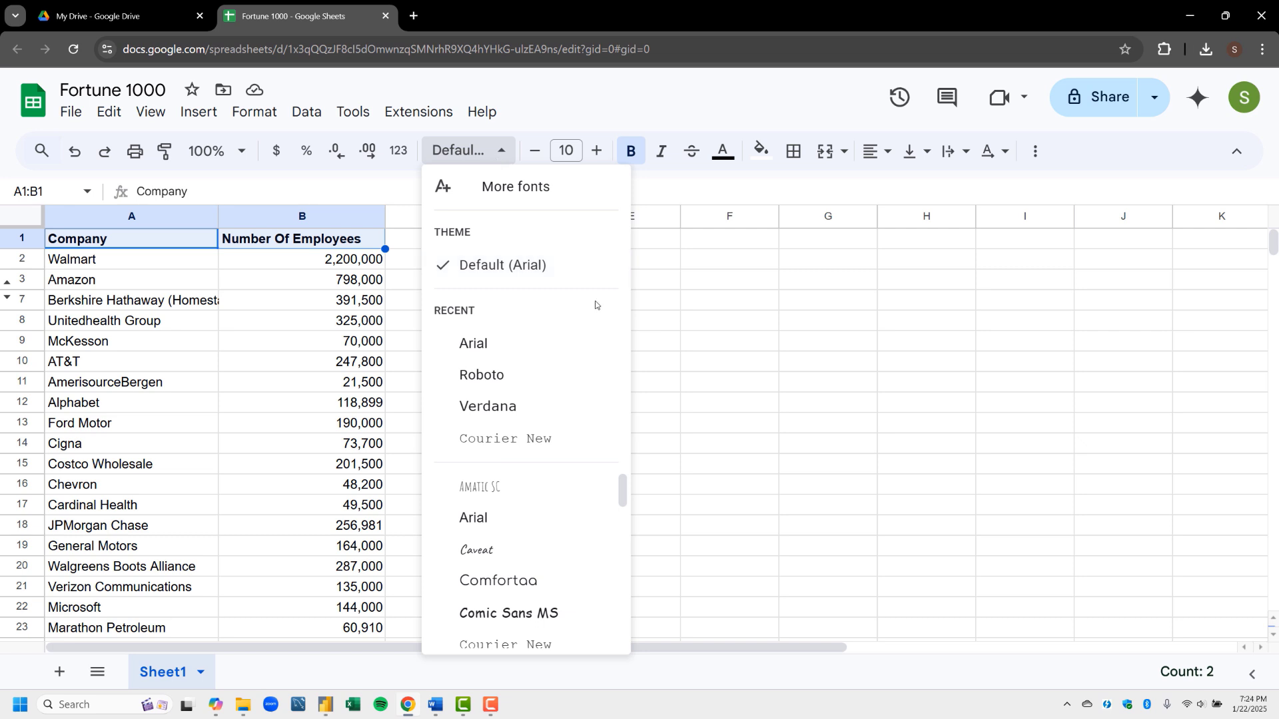
{"action": "left_click", "coordinate": [532, 186]}
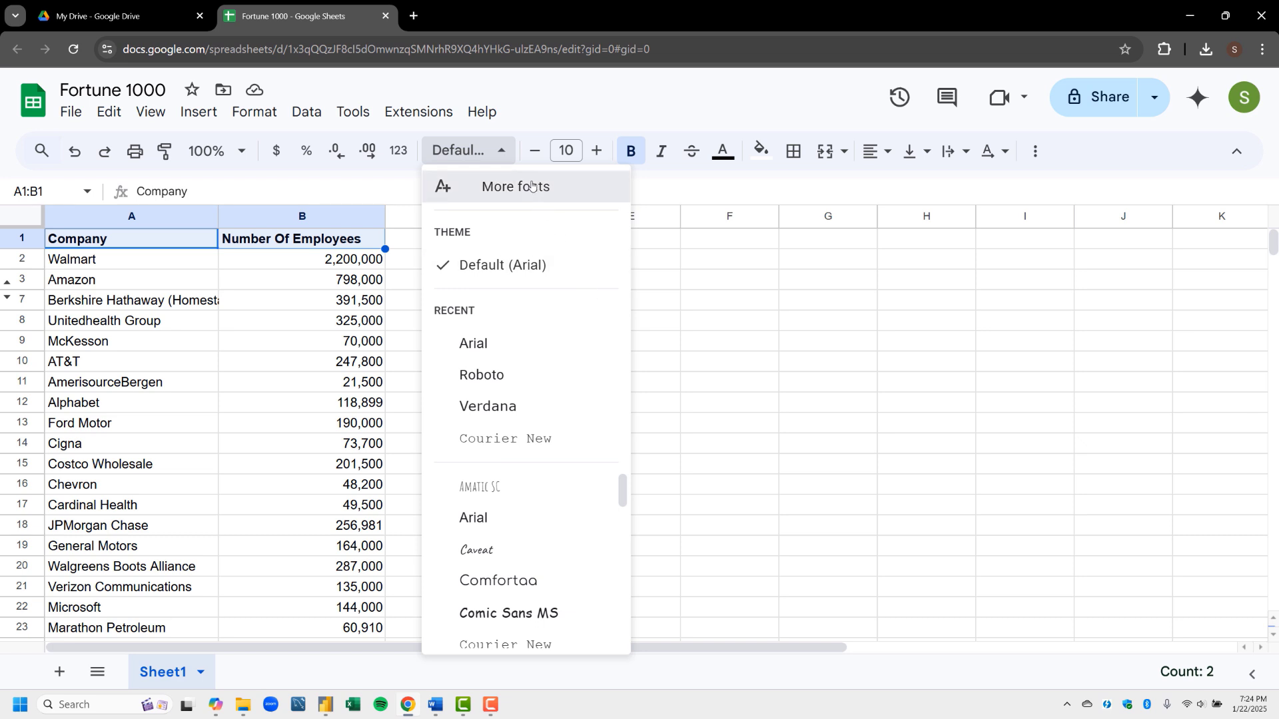
{"action": "left_click", "coordinate": [257, 203]}
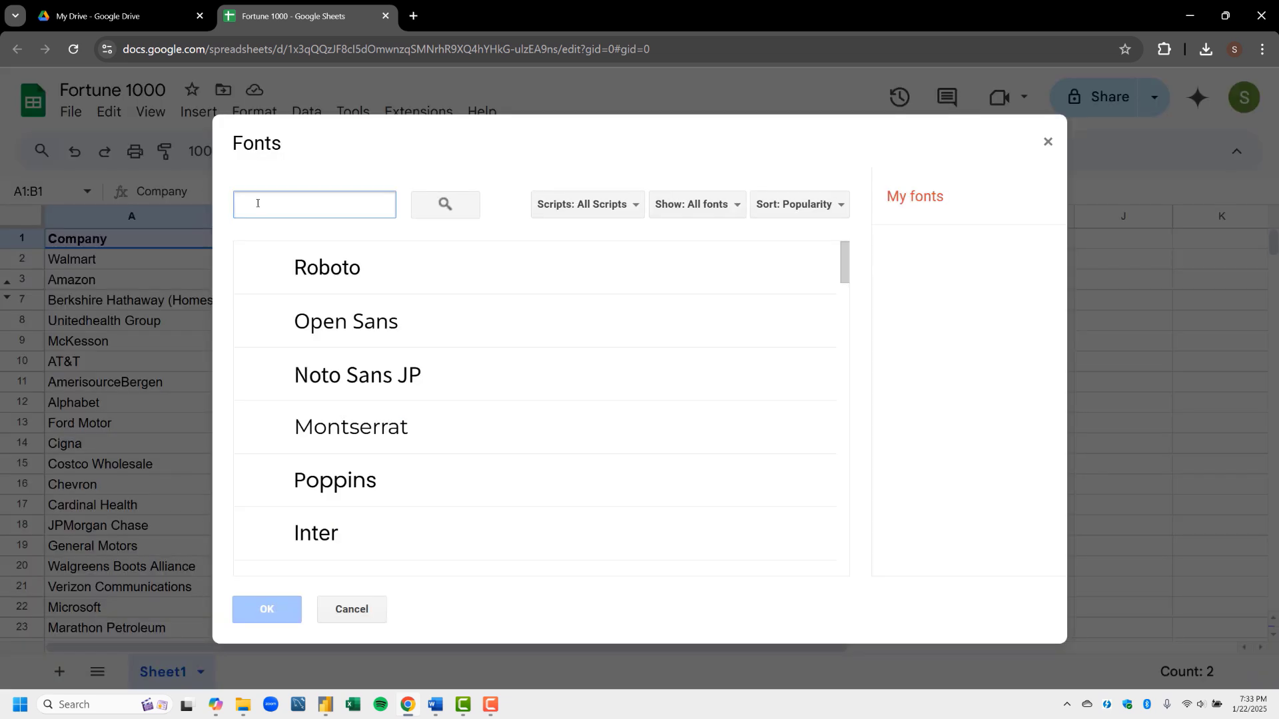
{"action": "type", "text": "cal"}
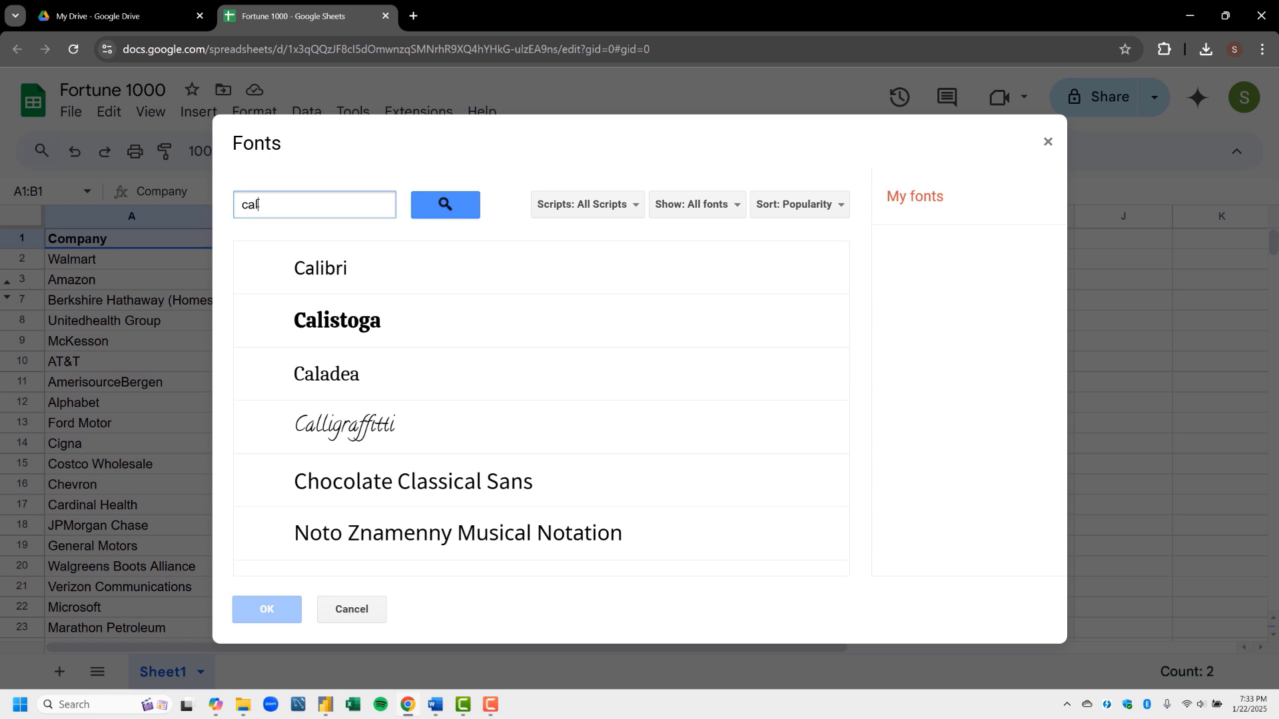
{"action": "left_click", "coordinate": [291, 265]}
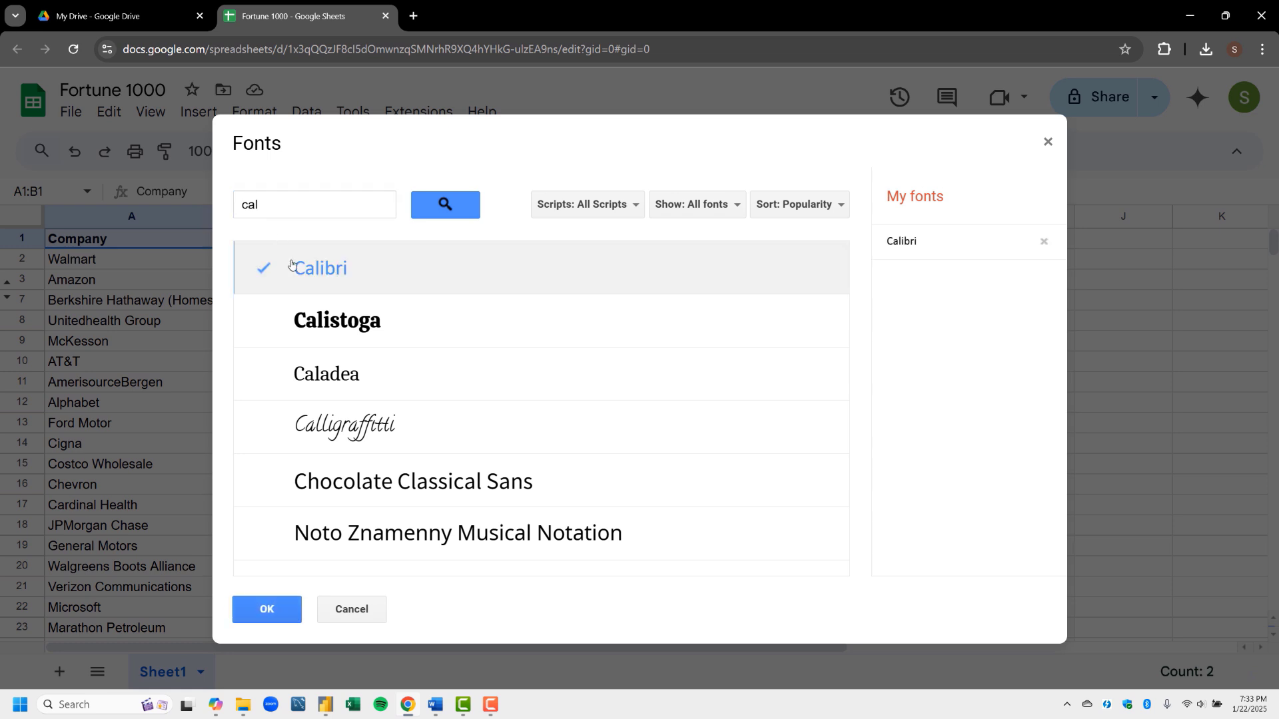
{"action": "left_click", "coordinate": [285, 618]}
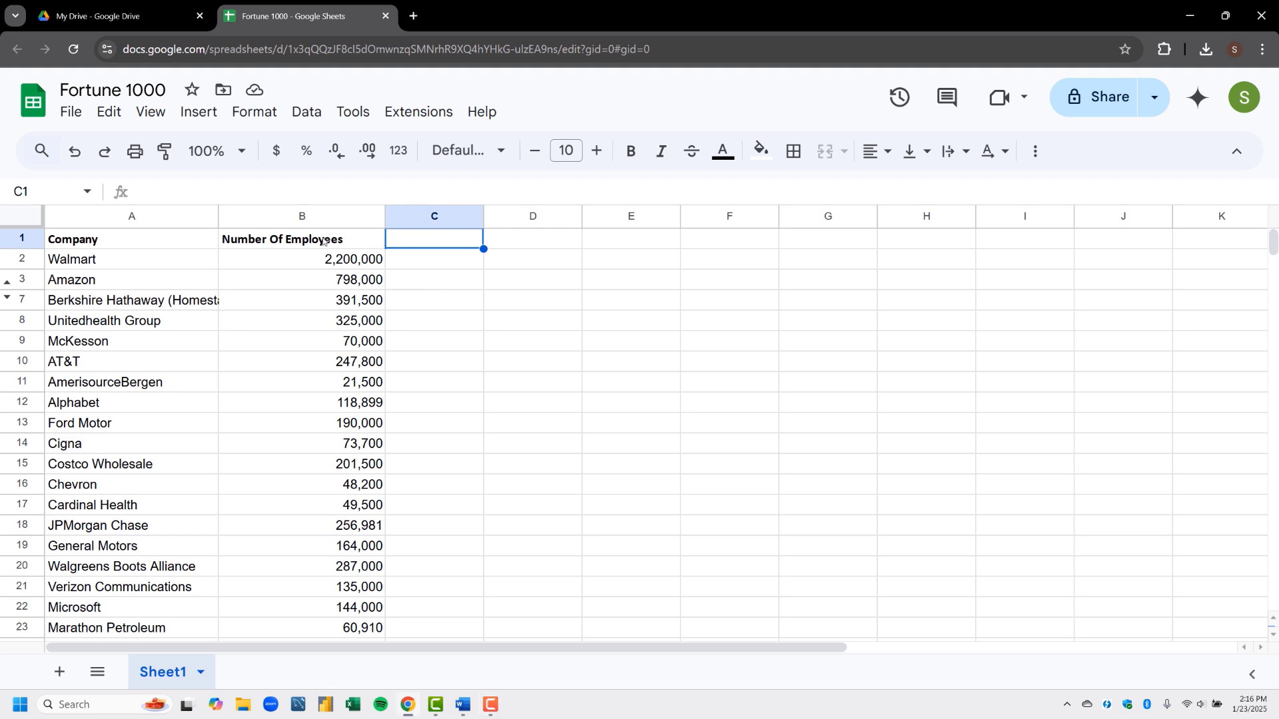
Set the font size of the header cells A1:B1 to 14
{"action": "left_click", "coordinate": [193, 243]}
{"action": "key", "text": "shift+Right"}
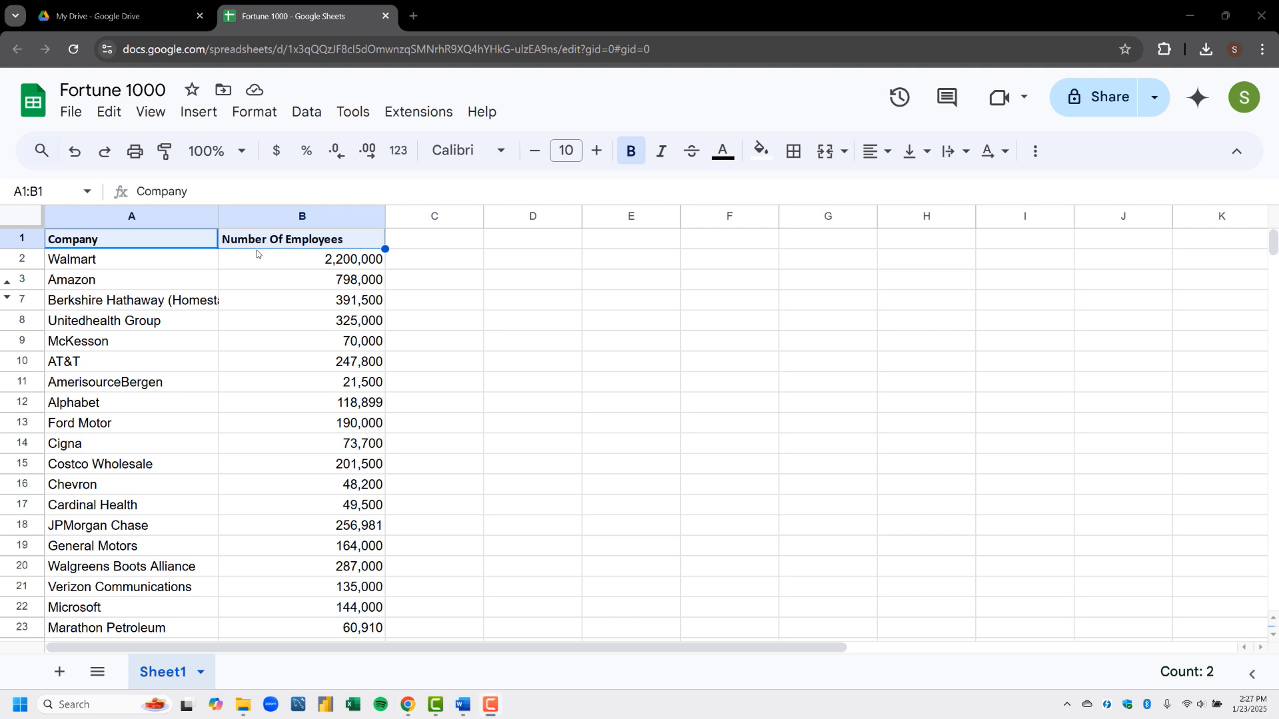
{"action": "left_click", "coordinate": [257, 114]}
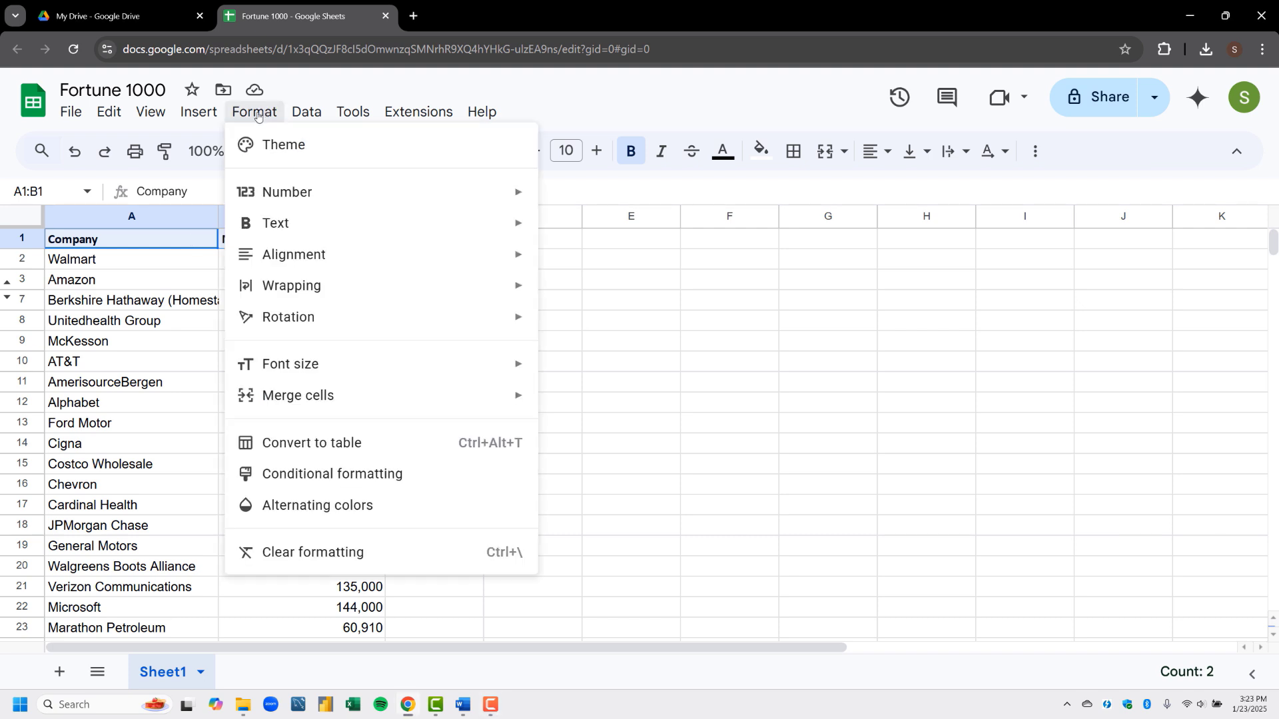
{"action": "mouse_move", "coordinate": [506, 351]}
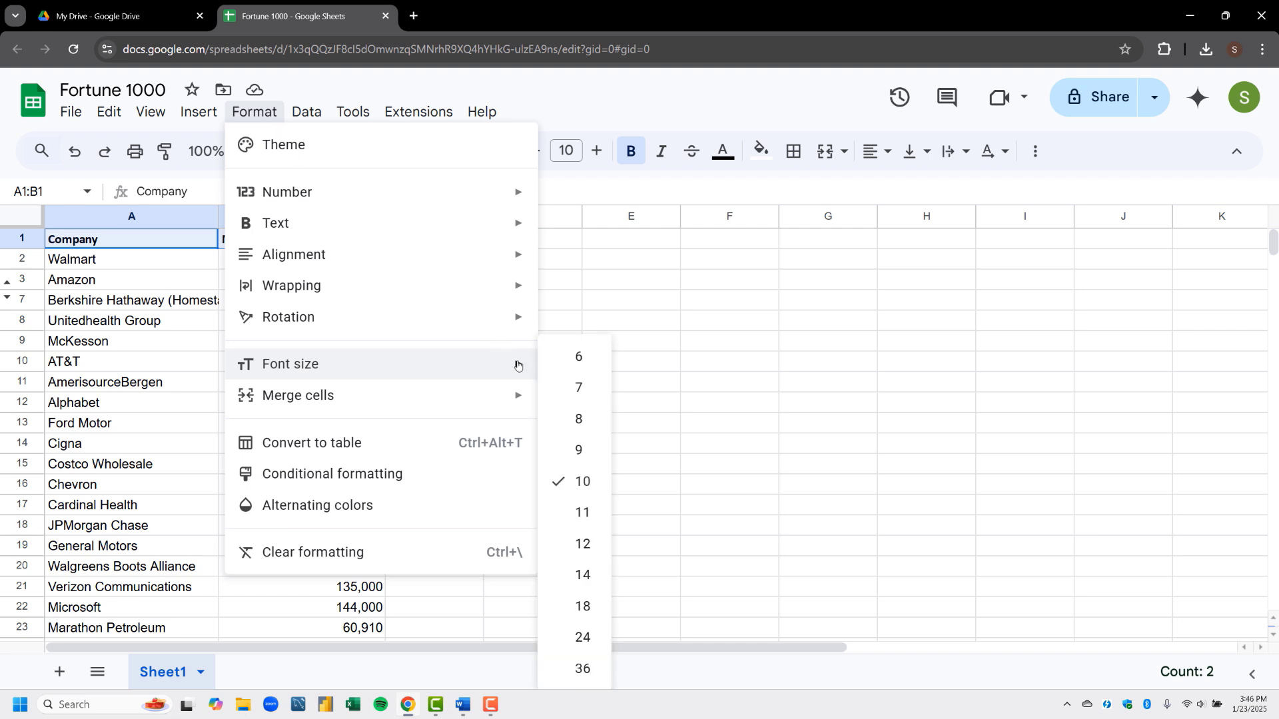
{"action": "left_click", "coordinate": [573, 573]}
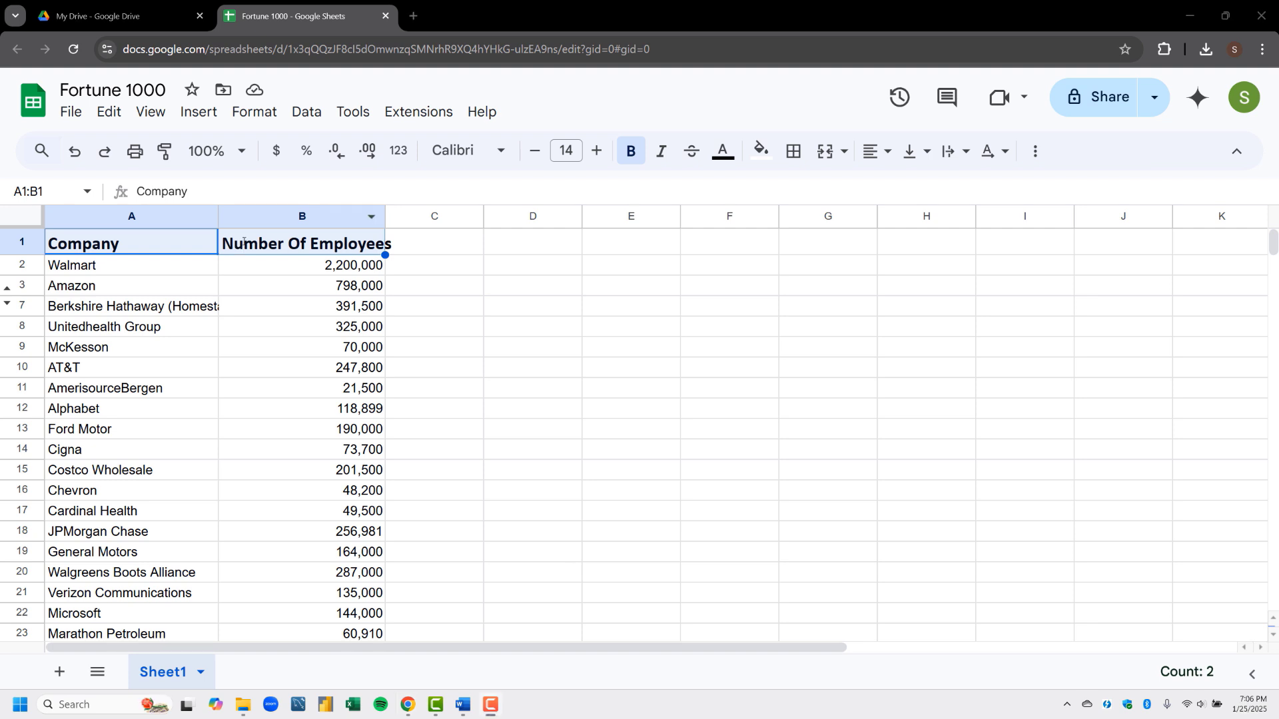
Set the font size of the header cells A1:B1 to 18, and reduce it one point at a time to 12
{"action": "left_click", "coordinate": [576, 148]}
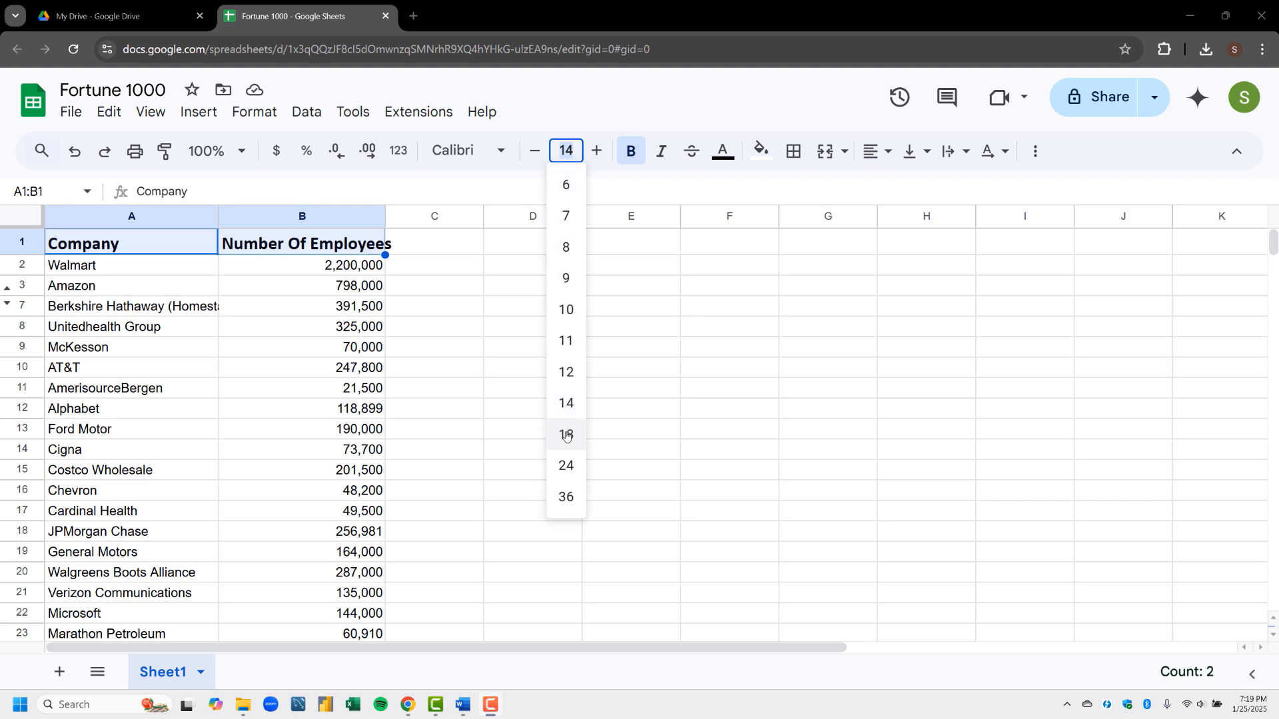
{"action": "left_click", "coordinate": [567, 434]}
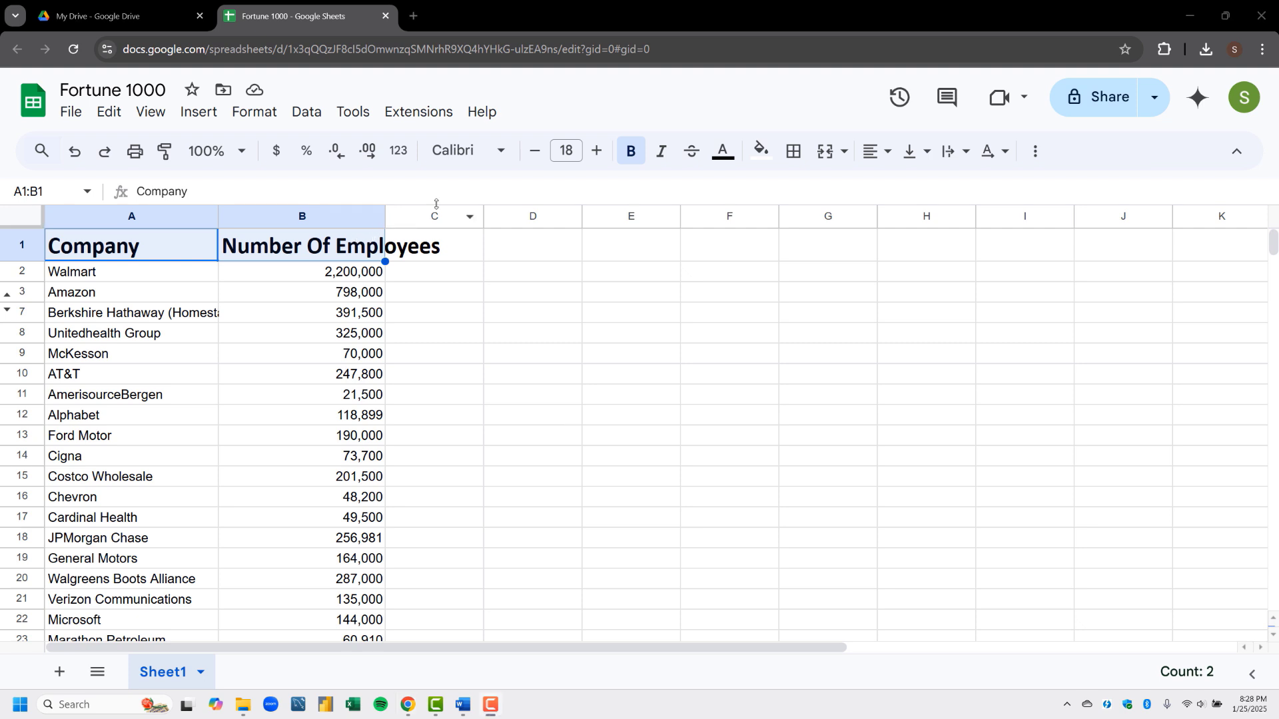
{"action": "left_click", "coordinate": [536, 157]}
{"action": "left_click", "coordinate": [535, 157]}
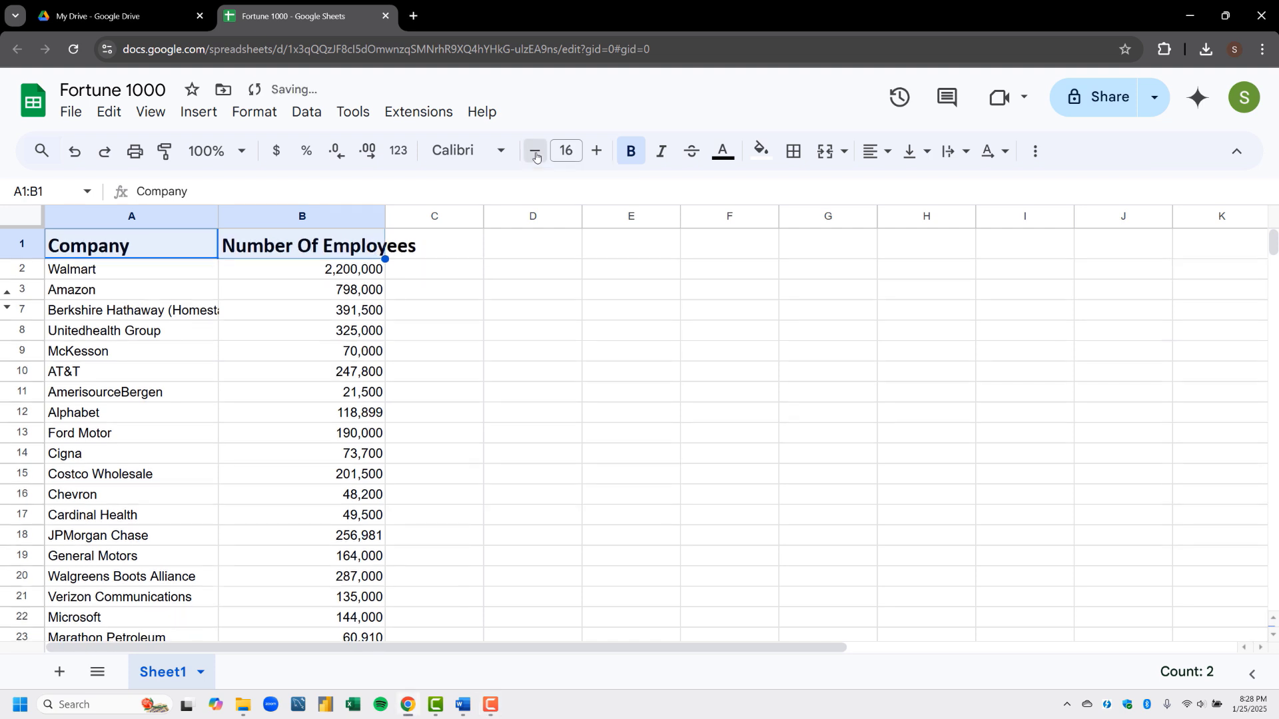
{"action": "left_click", "coordinate": [535, 158]}
{"action": "left_click", "coordinate": [536, 158]}
{"action": "left_click", "coordinate": [535, 158]}
{"action": "left_click", "coordinate": [535, 157]}
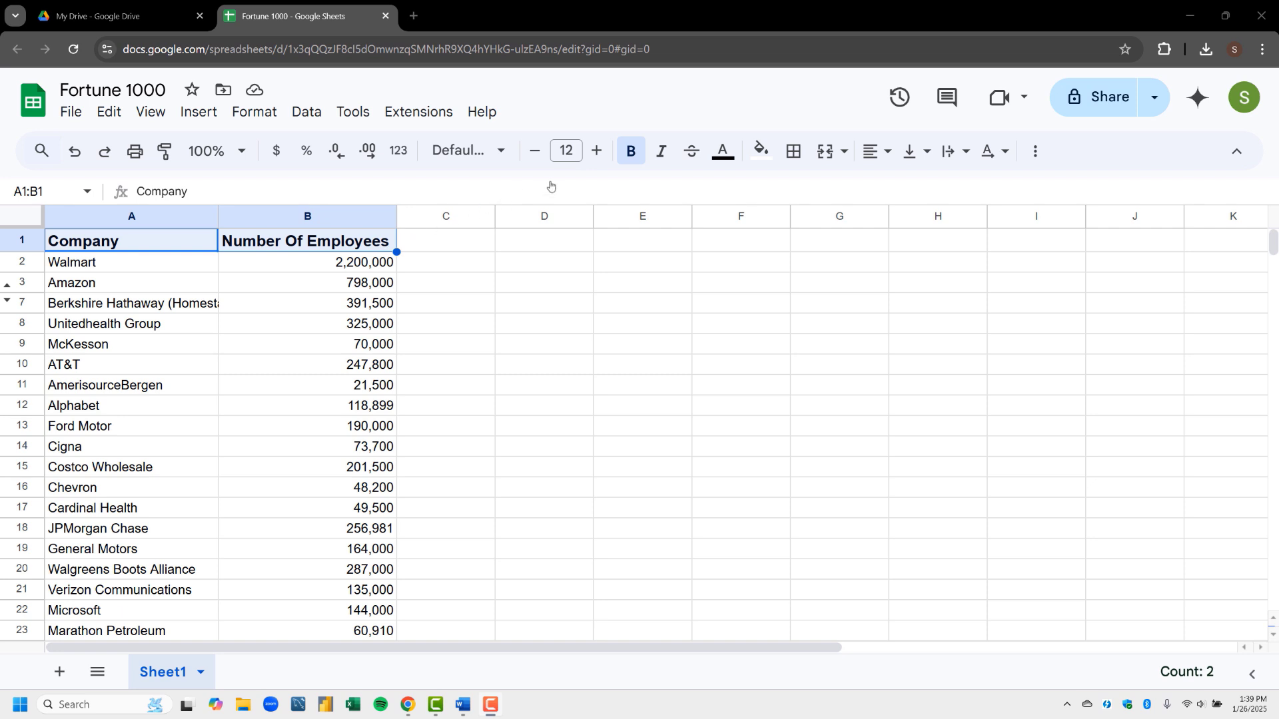
Remove the bold formatting from the header cells A1:B1 and reapply it
{"action": "left_click", "coordinate": [632, 152]}
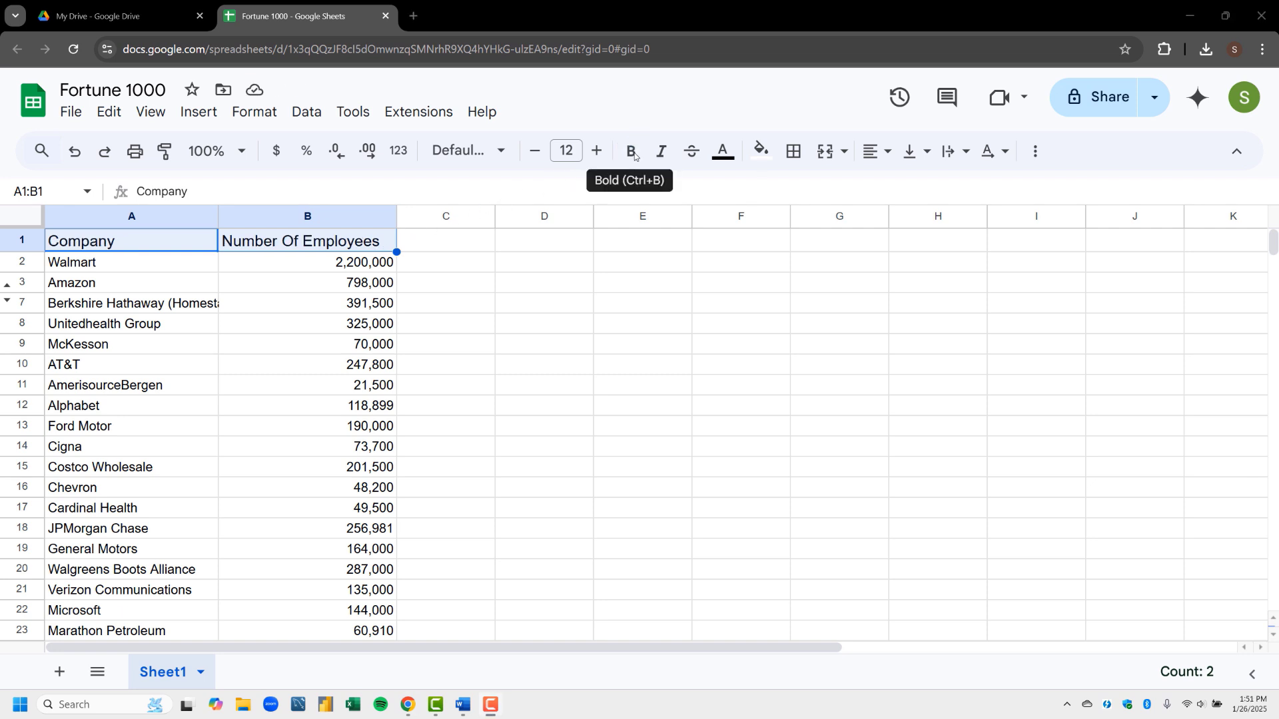
{"action": "left_click", "coordinate": [633, 153]}
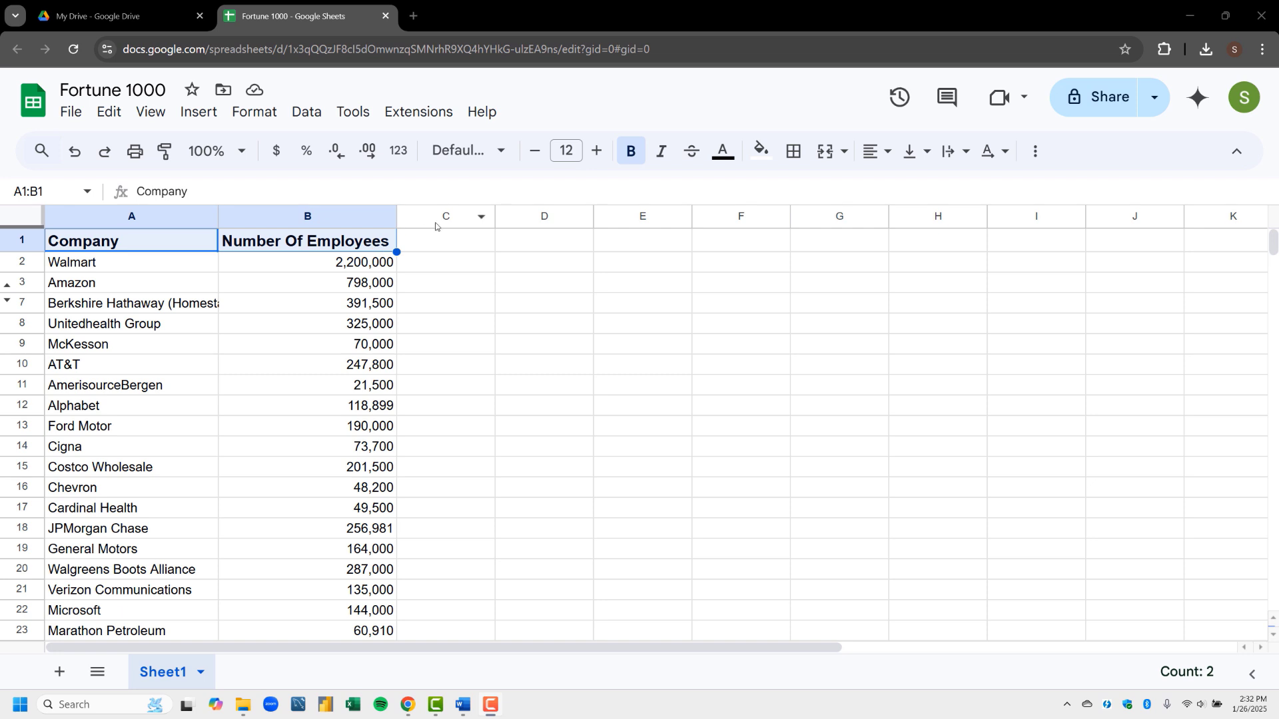
Colour the text of the header cells A1:B1 medium blue and fill the cells with light grey
{"action": "left_click", "coordinate": [725, 153]}
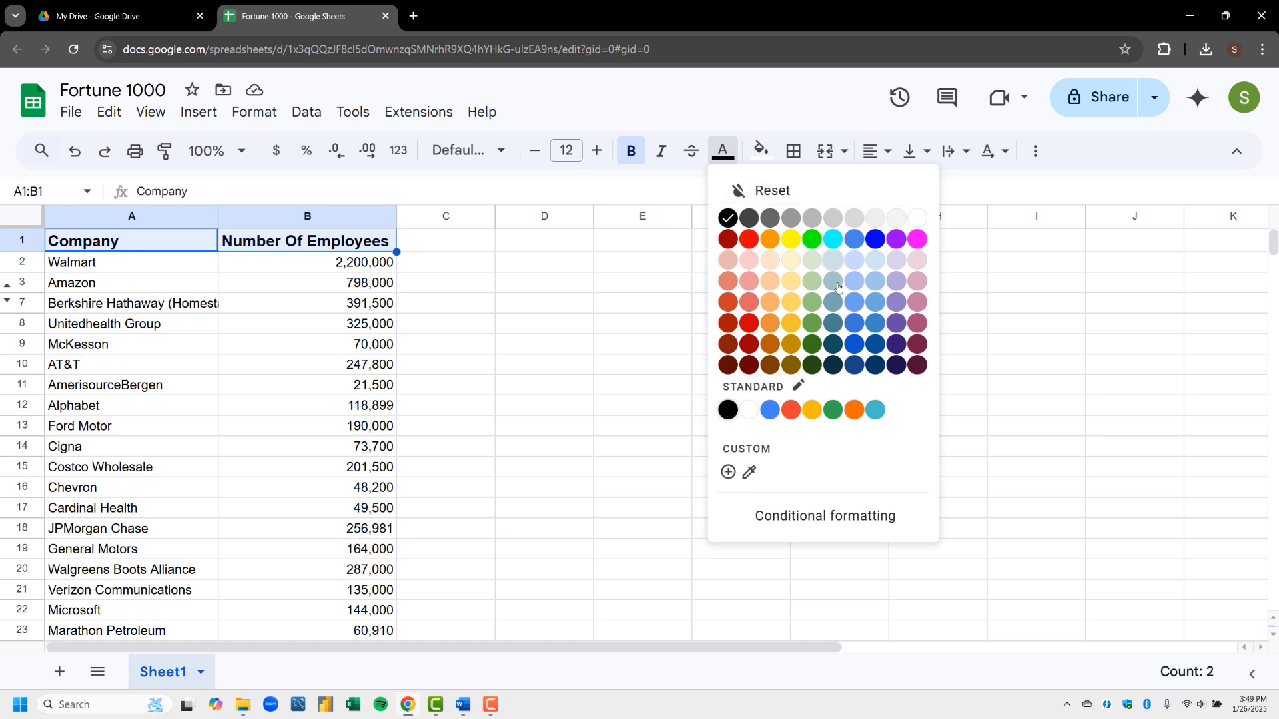
{"action": "left_click", "coordinate": [871, 323]}
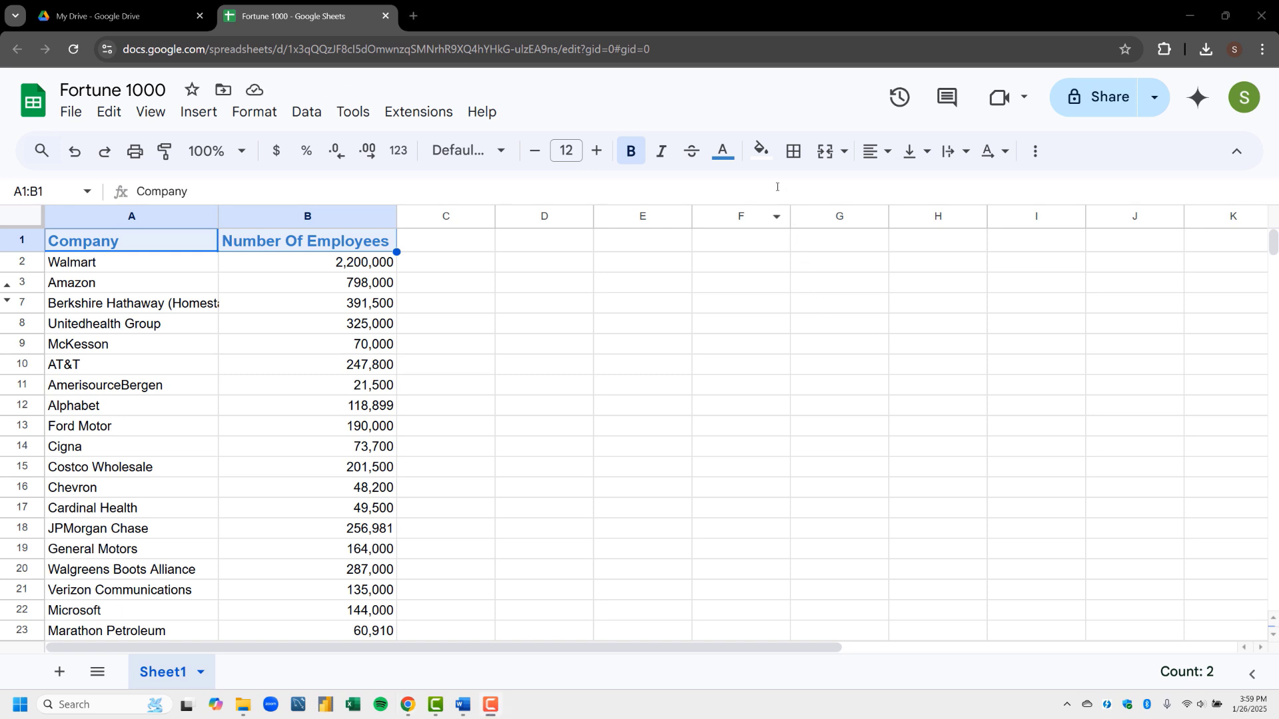
{"action": "left_click", "coordinate": [762, 157]}
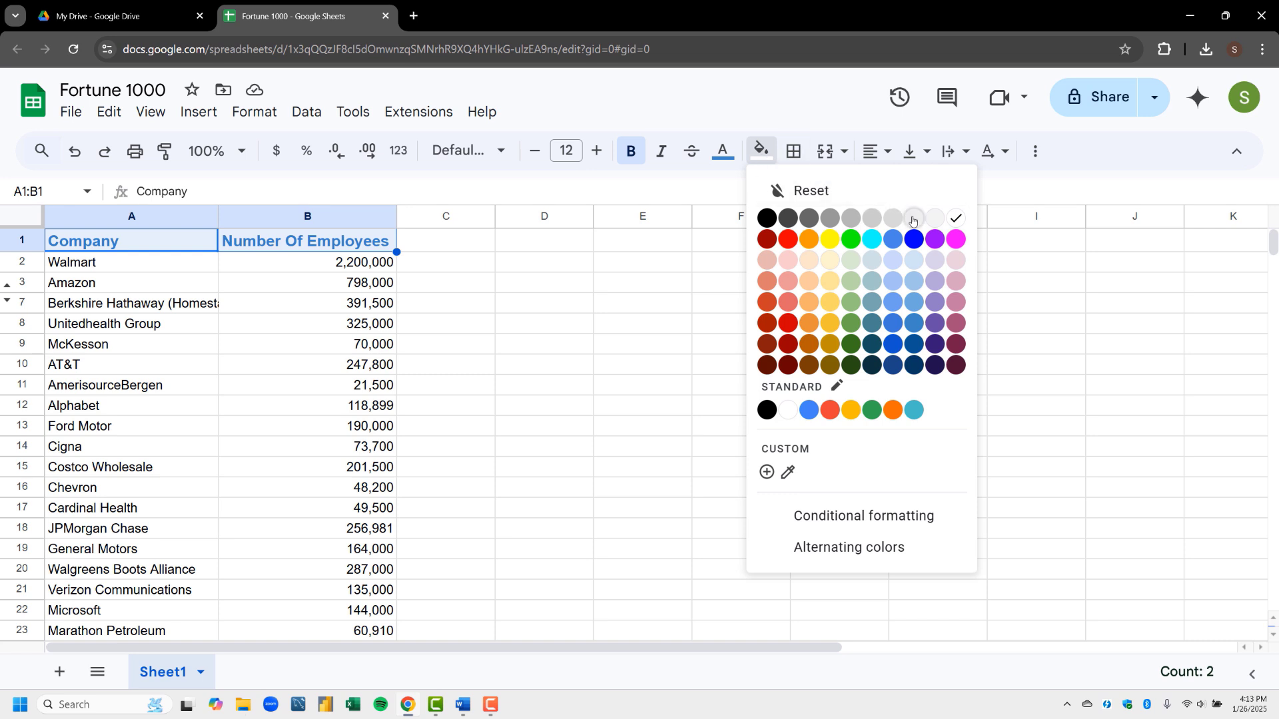
{"action": "left_click", "coordinate": [913, 221]}
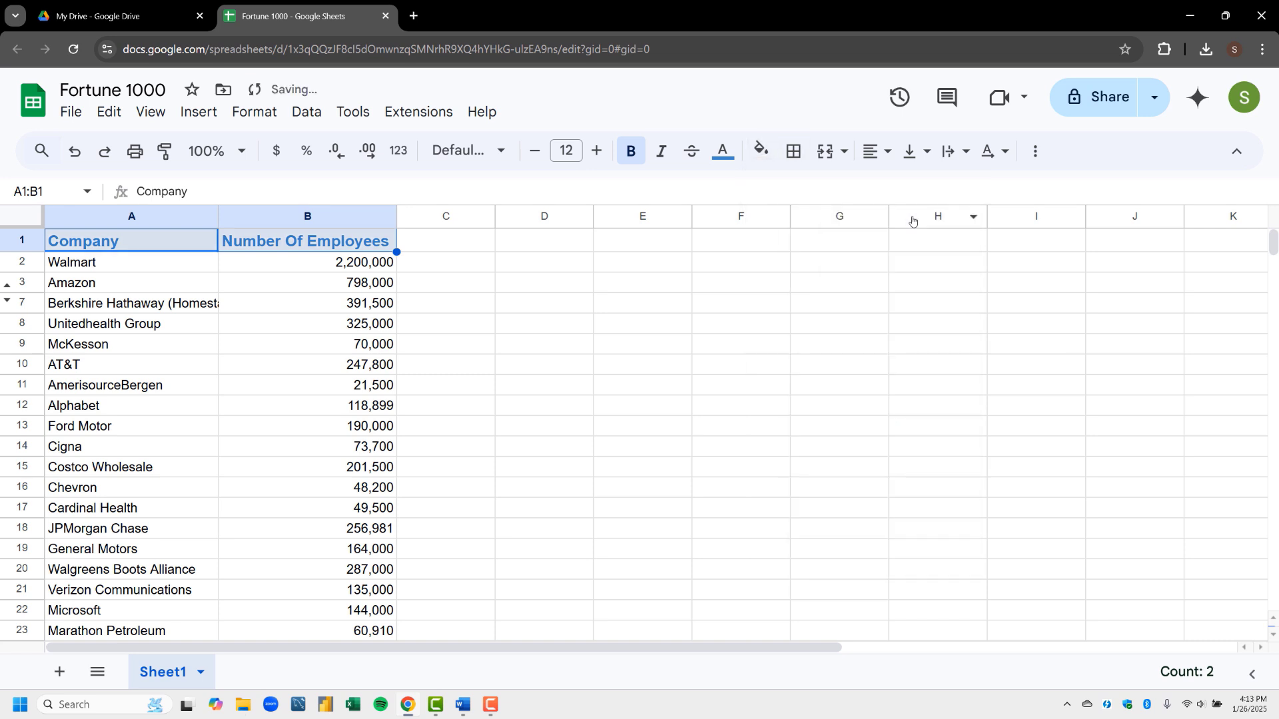
{"action": "left_click", "coordinate": [439, 269]}
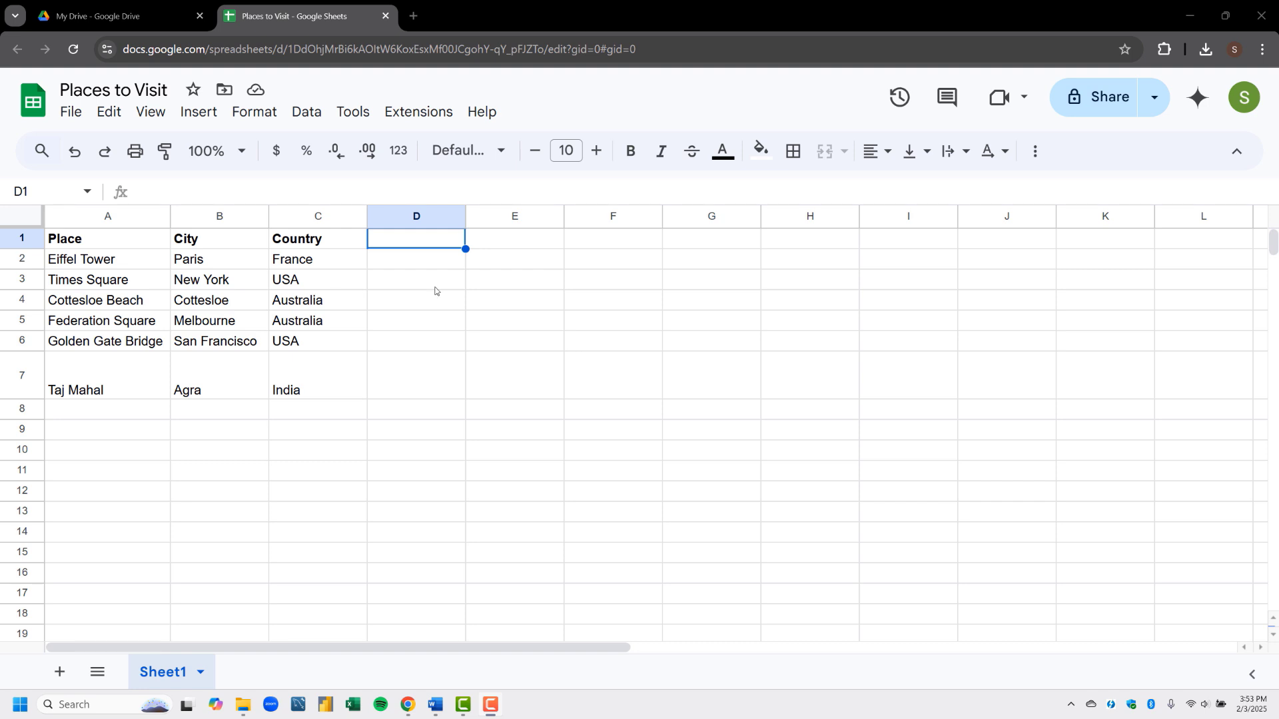
Center the Place, City and Country headers in A1:C1 horizontally
{"action": "left_click", "coordinate": [148, 244]}
{"action": "left_click_drag", "start_coordinate": [148, 243], "coordinate": [313, 244]}
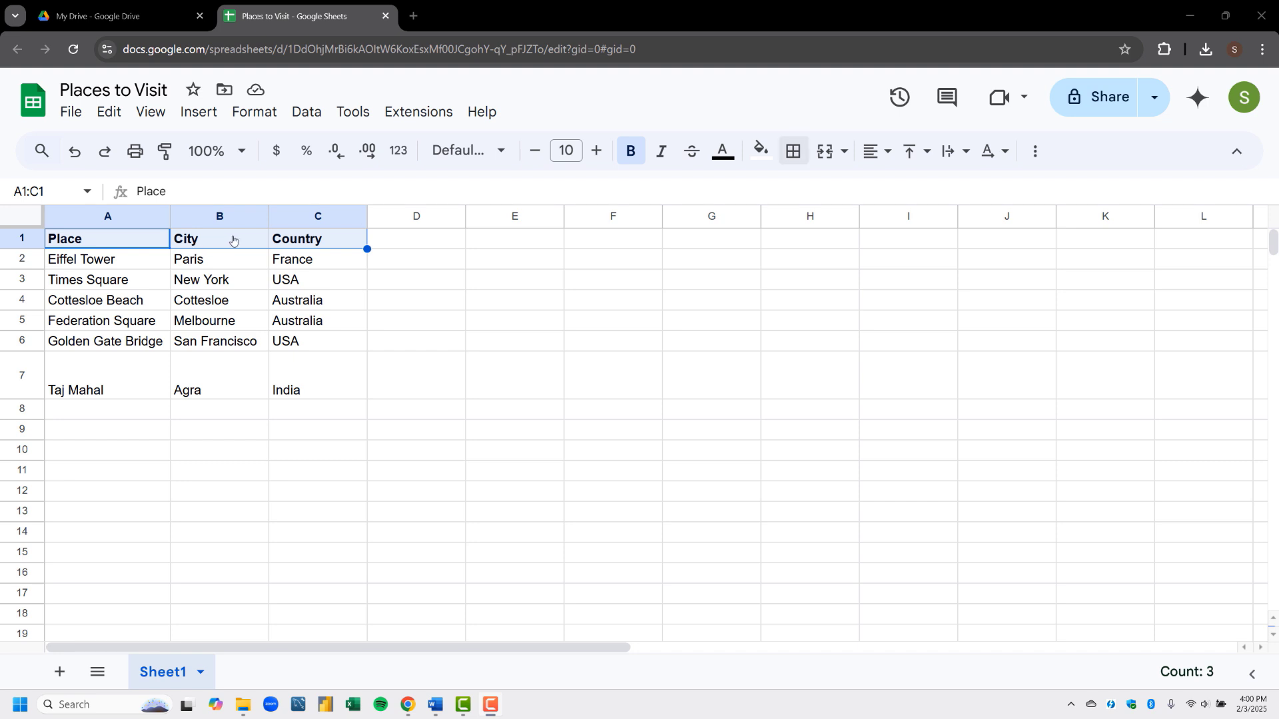
{"action": "left_click", "coordinate": [887, 153]}
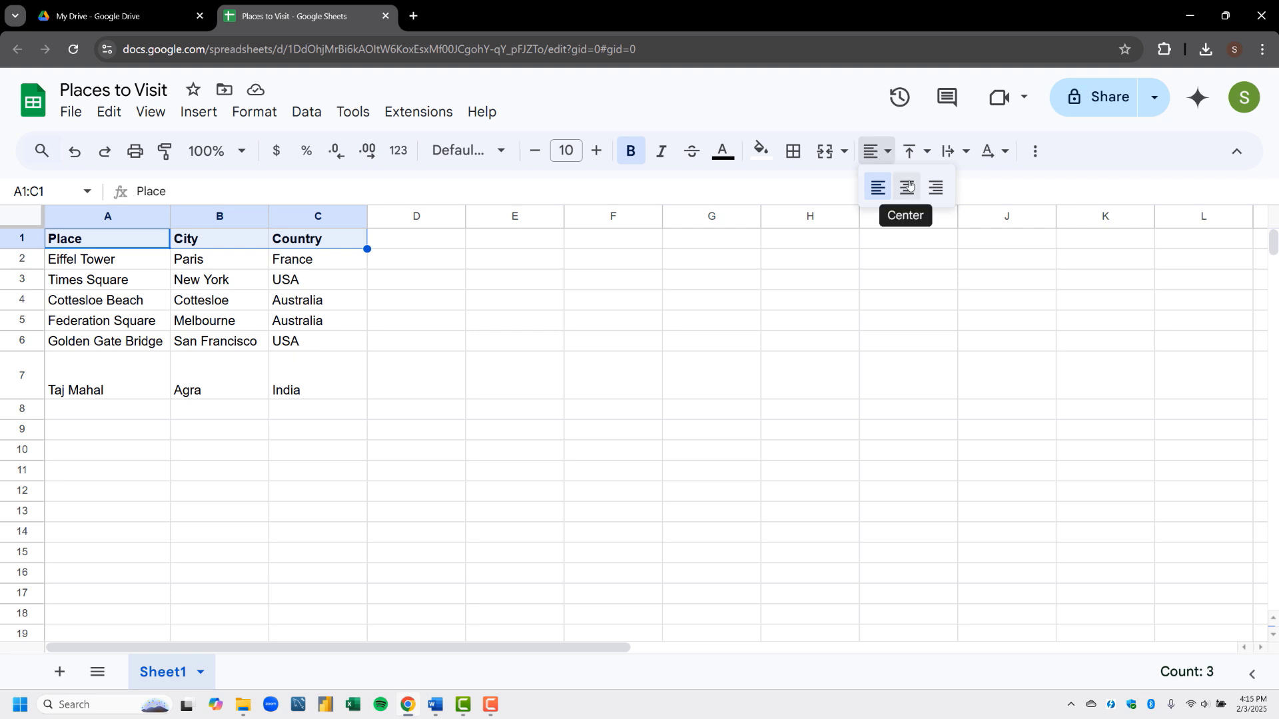
{"action": "left_click", "coordinate": [907, 188]}
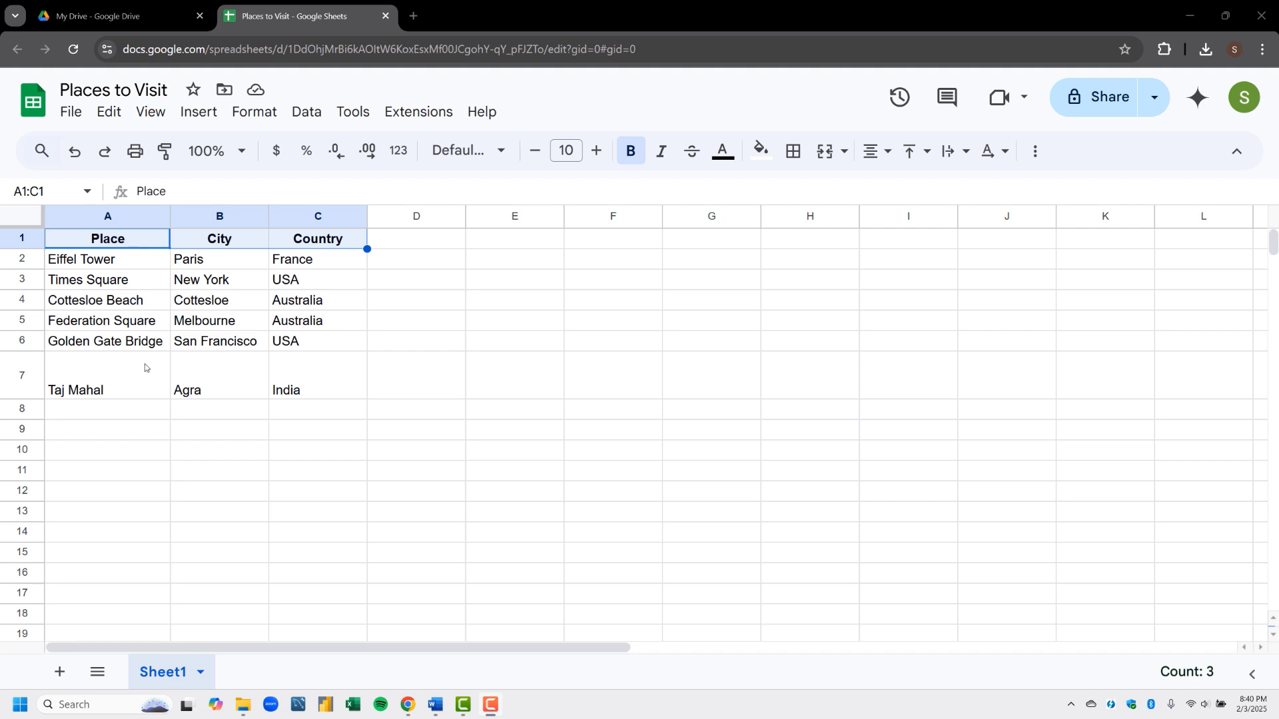
Align the contents of the Taj Mahal row, A7:C7, vertically to the top
{"action": "left_click", "coordinate": [146, 378]}
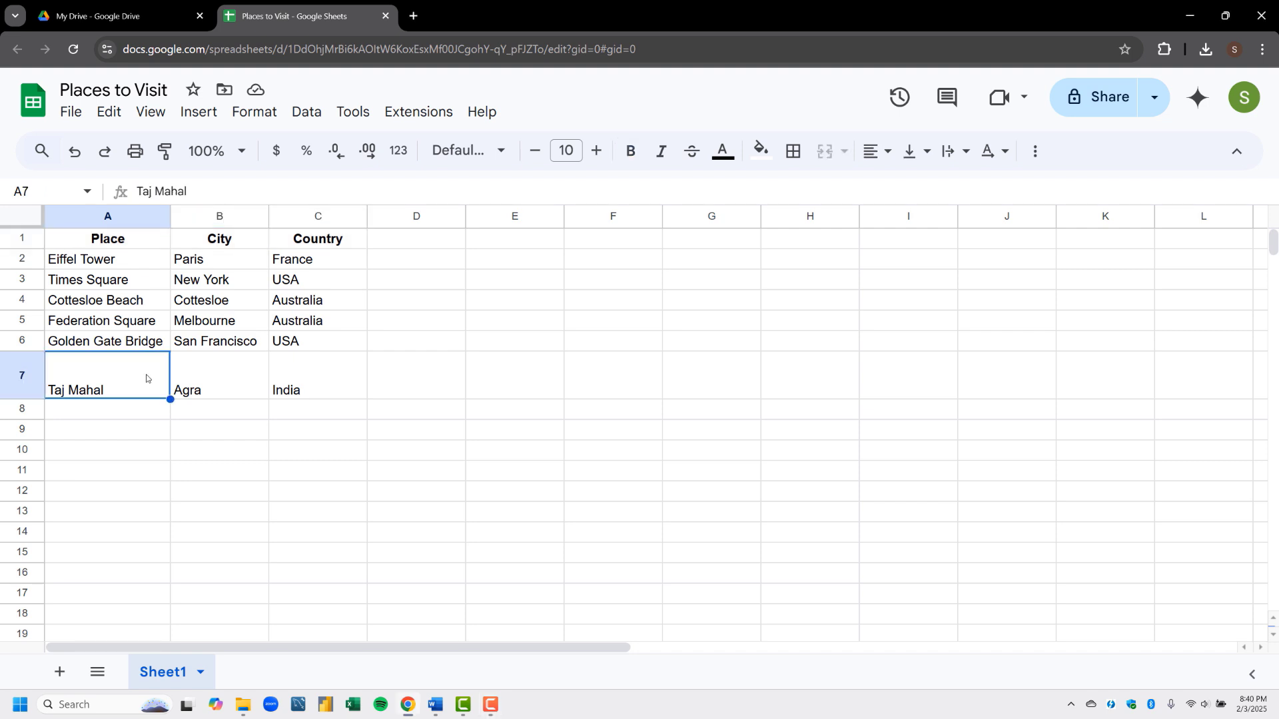
{"action": "key", "text": "shift+Right"}
{"action": "key", "text": "shift+Right"}
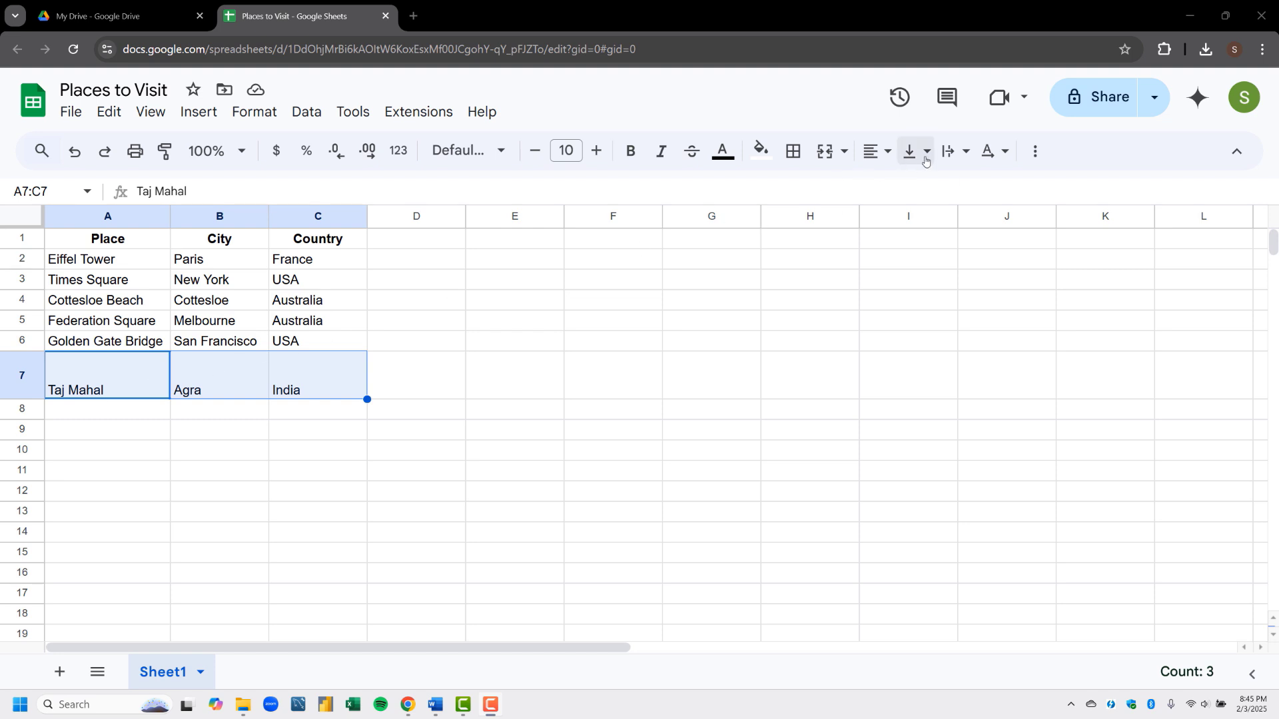
{"action": "left_click", "coordinate": [926, 155]}
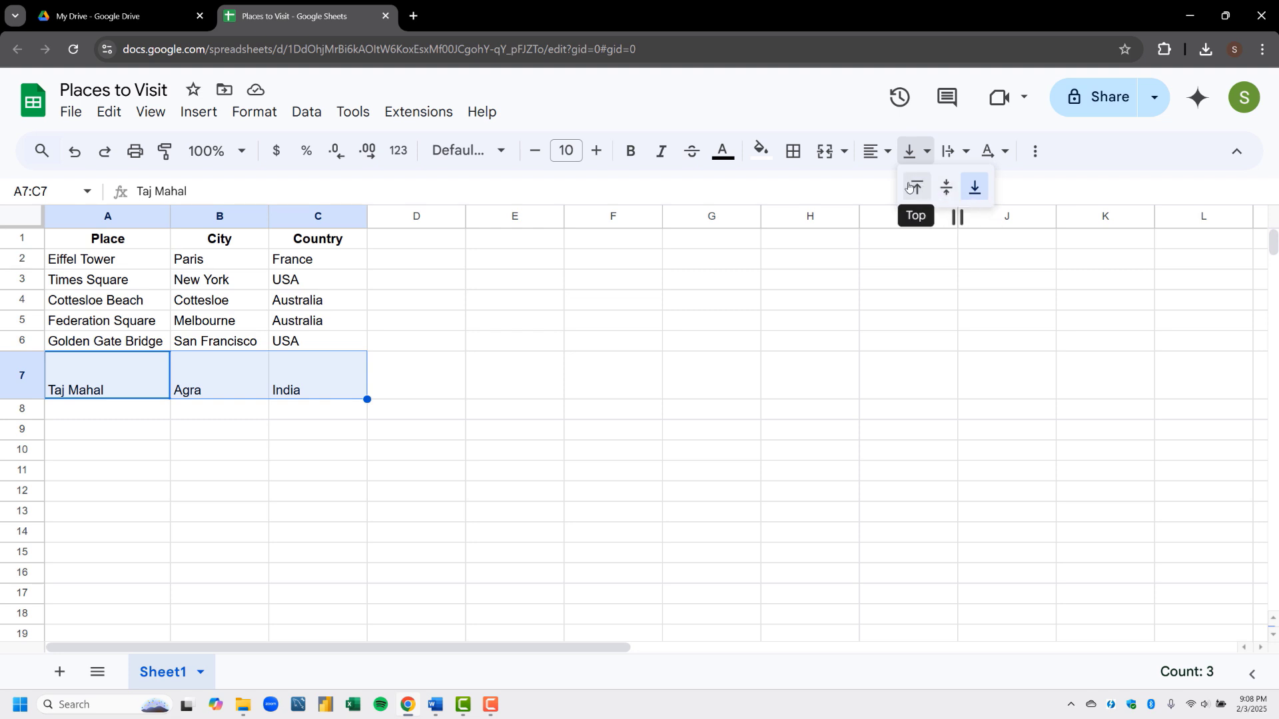
{"action": "left_click", "coordinate": [909, 187]}
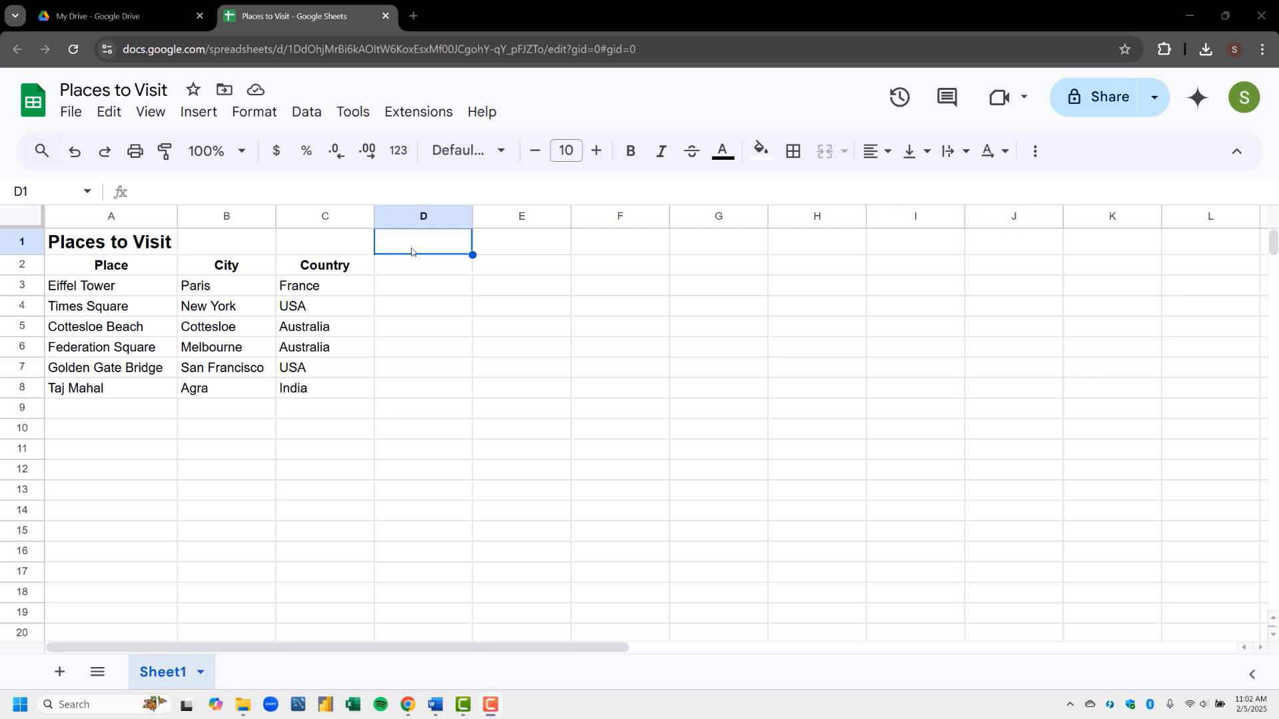
Merge cells A1:C1 holding the "Places to Visit" title into one cell
{"action": "left_click", "coordinate": [152, 244]}
{"action": "key", "text": "shift+Right"}
{"action": "key", "text": "shift+Right"}
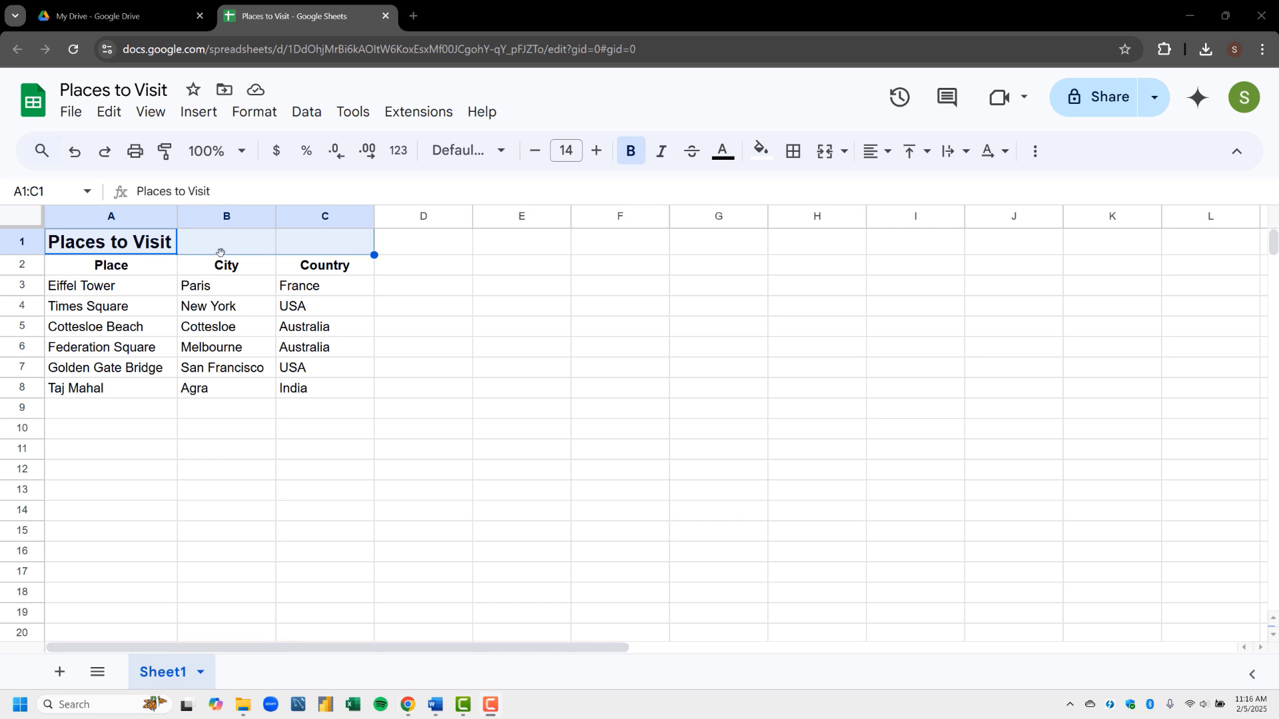
{"action": "left_click", "coordinate": [826, 154]}
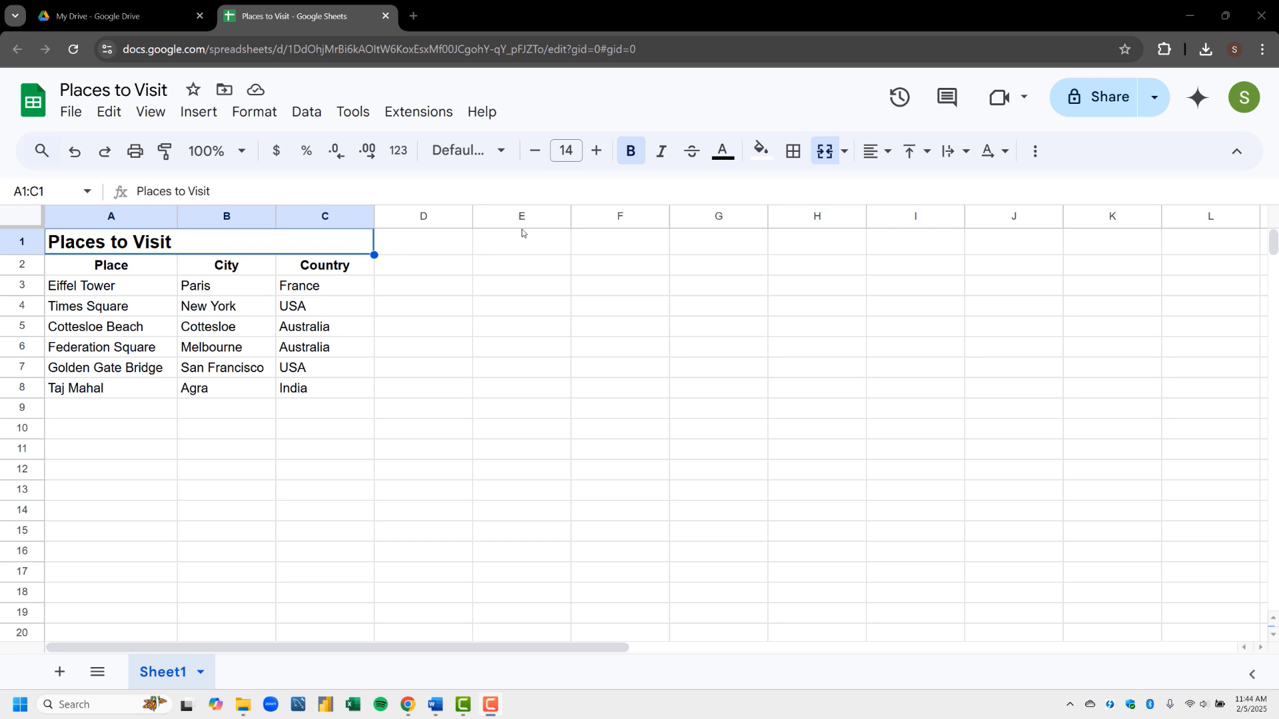
Unmerge the title cells A1:C1 and merge them again
{"action": "left_click", "coordinate": [844, 153]}
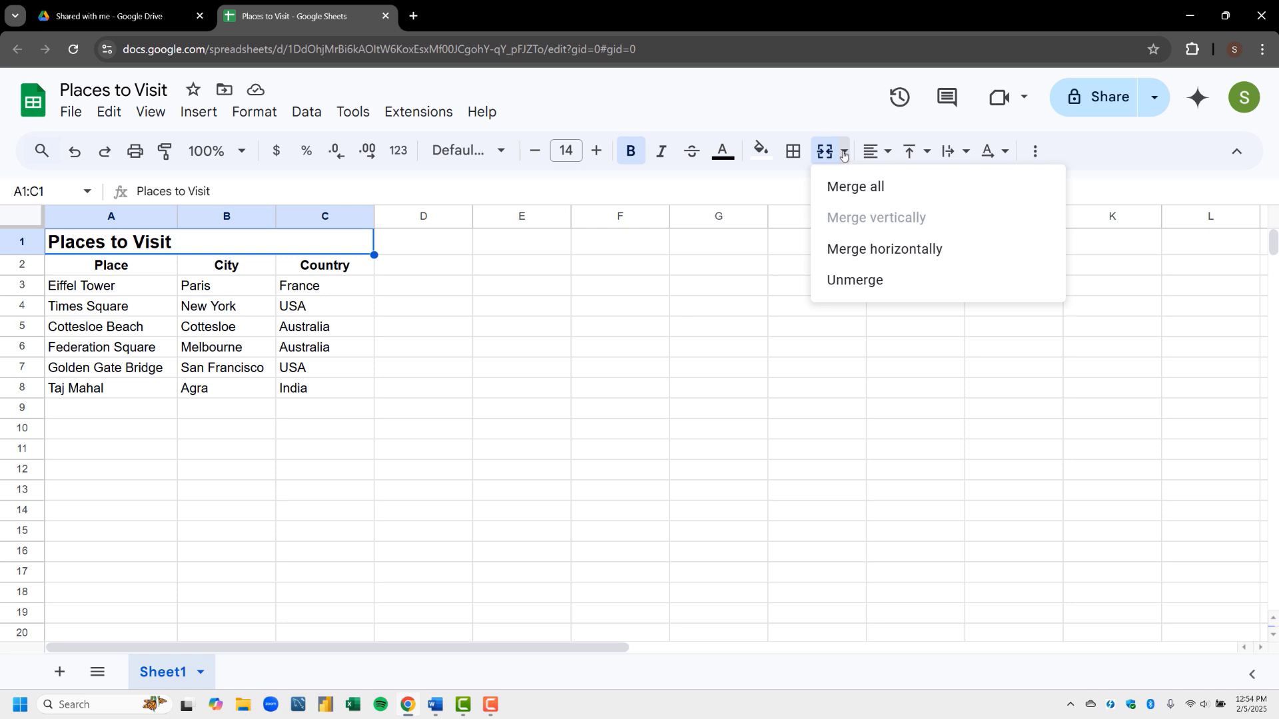
{"action": "left_click", "coordinate": [872, 281]}
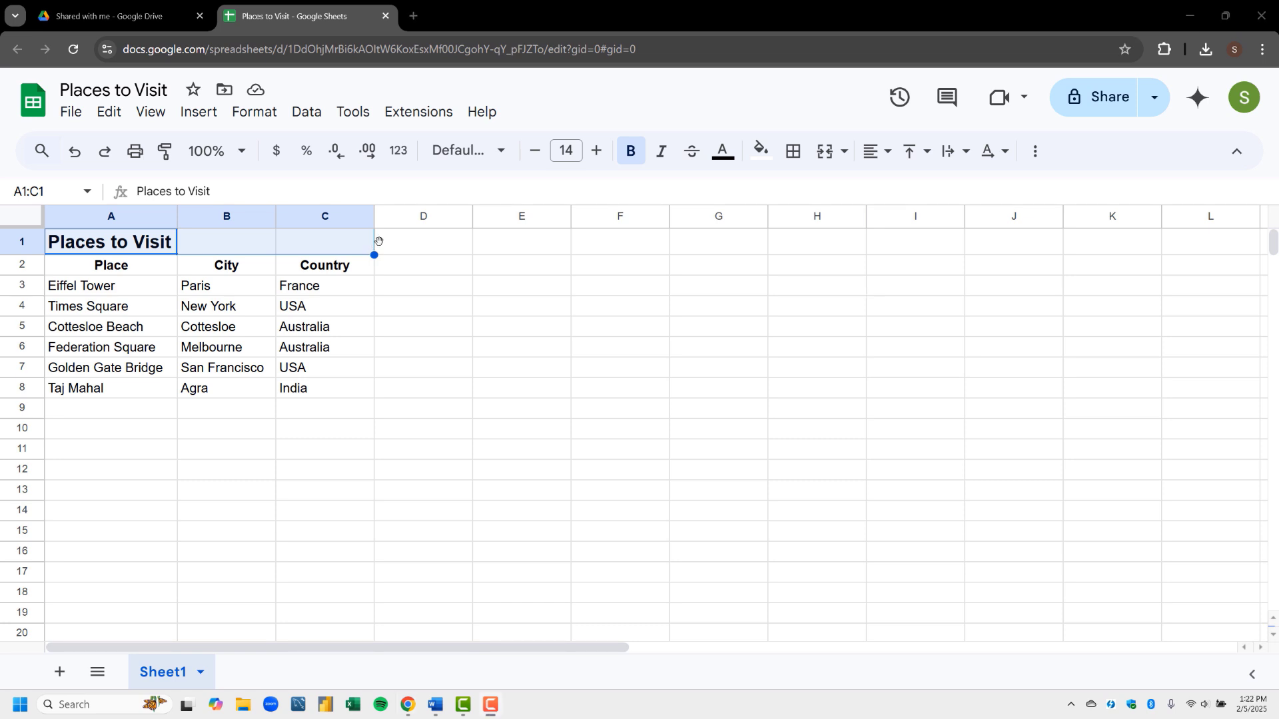
{"action": "left_click", "coordinate": [822, 153]}
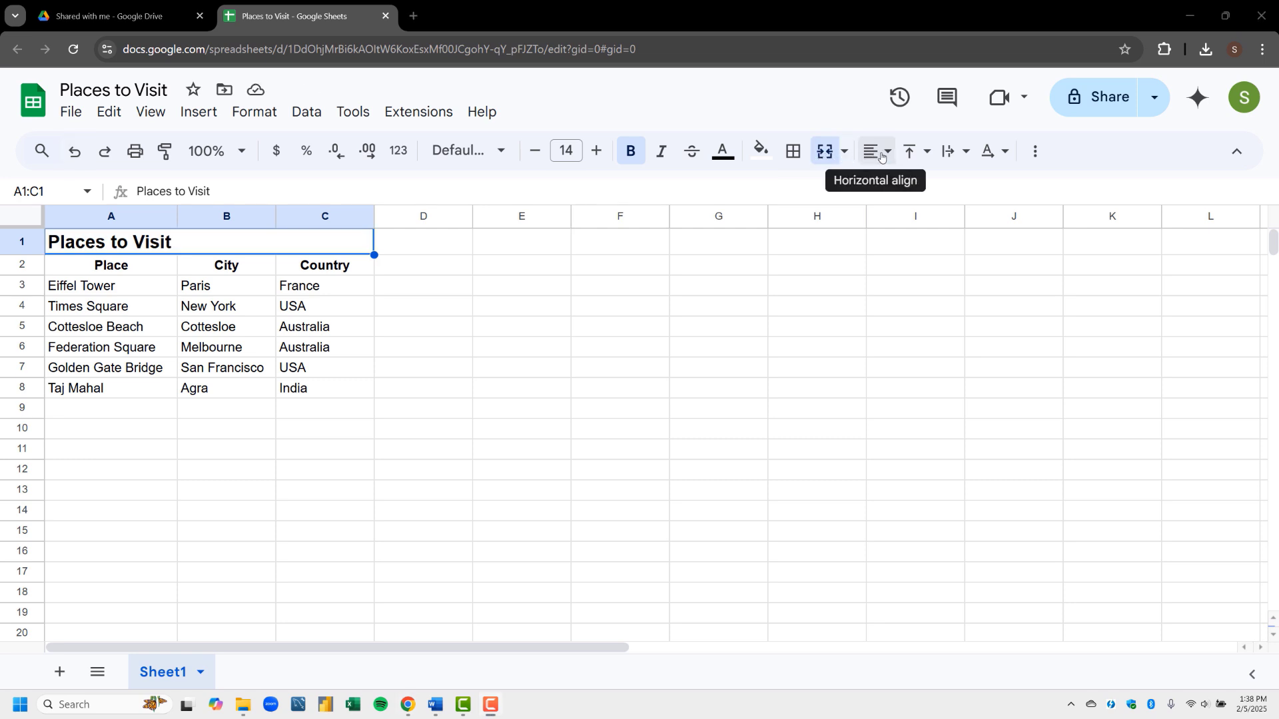
Center the "Places to Visit" title horizontally in its merged cell
{"action": "left_click", "coordinate": [887, 155]}
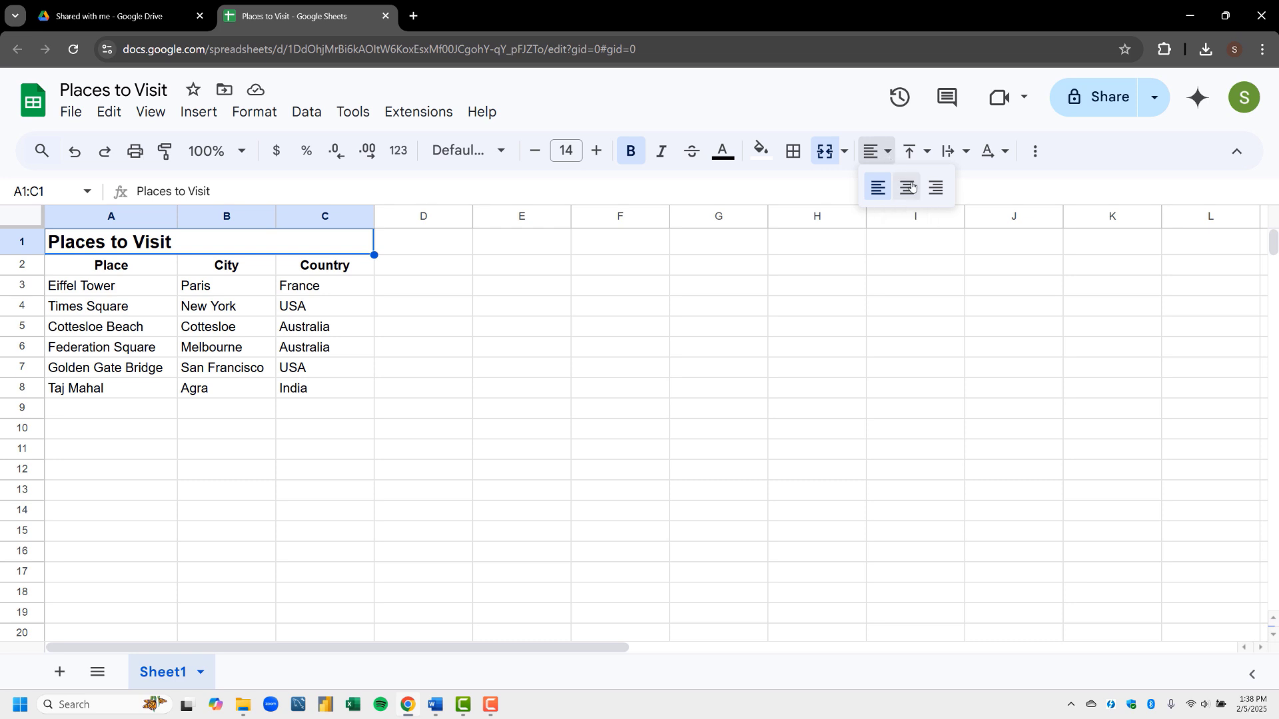
{"action": "left_click", "coordinate": [912, 187]}
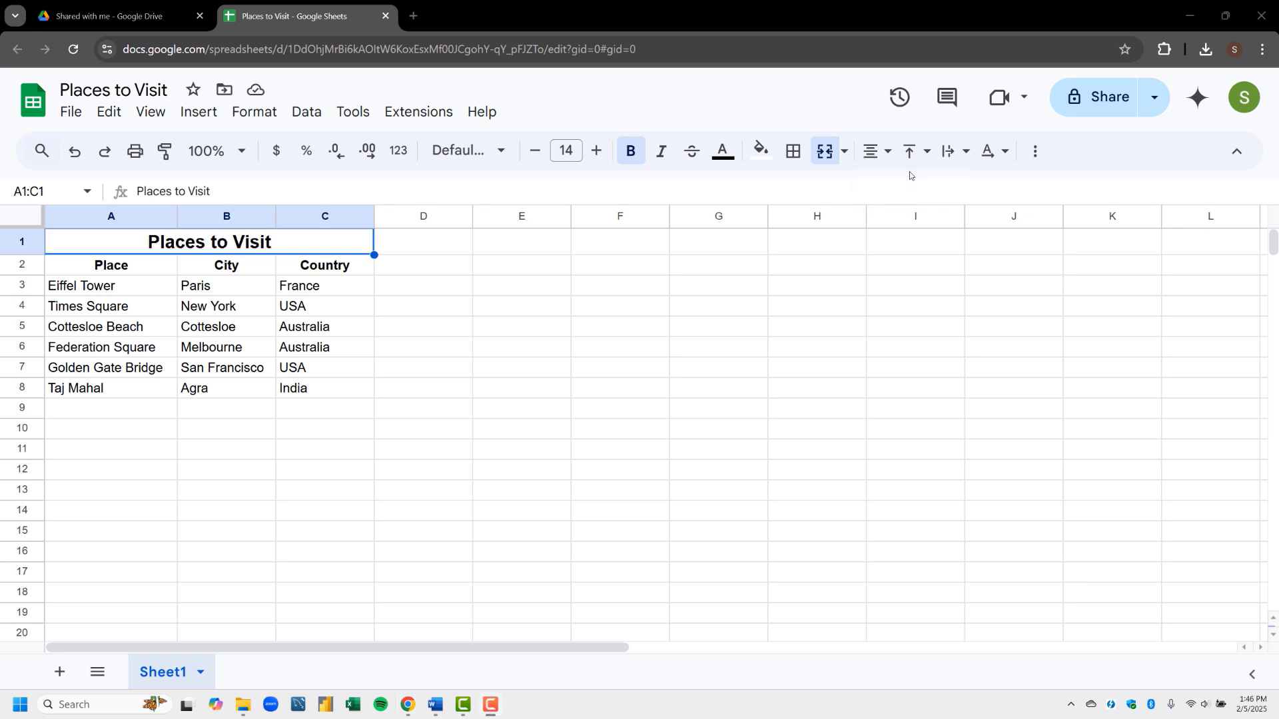
Fill the merged "Places to Visit" title cell A1:C1 with a light blue background colour
{"action": "left_click", "coordinate": [760, 154]}
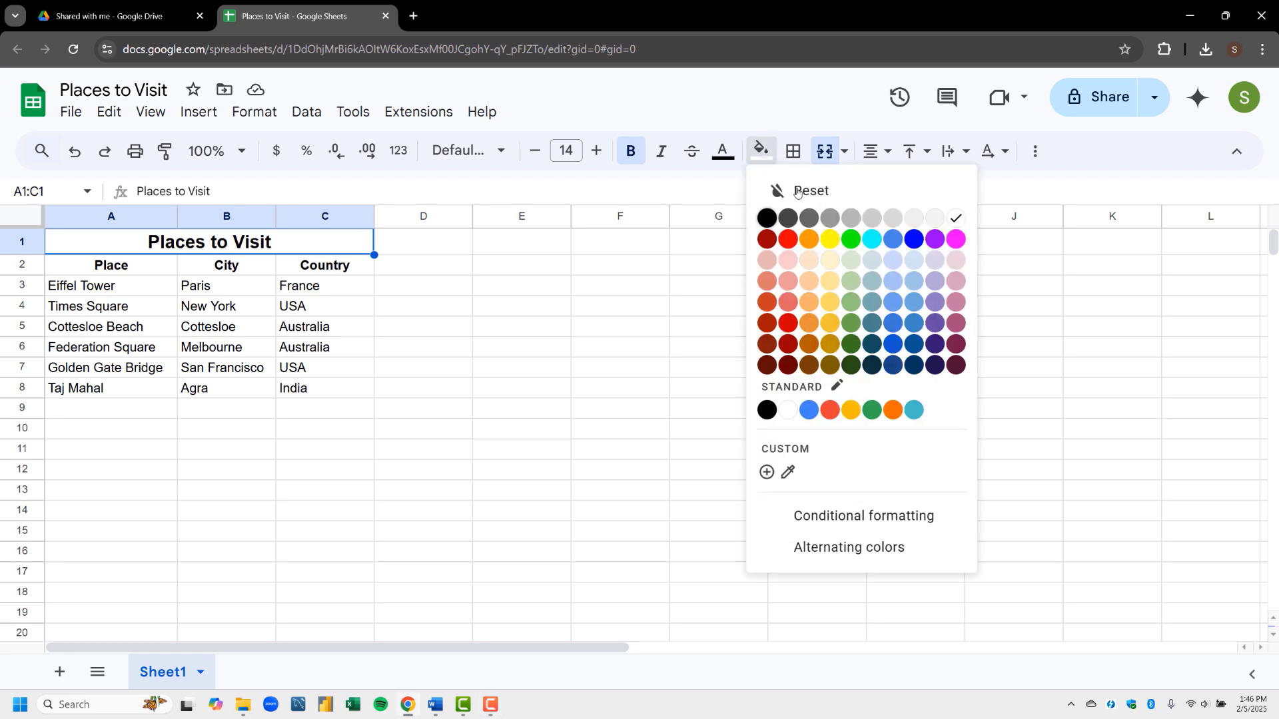
{"action": "left_click", "coordinate": [893, 260]}
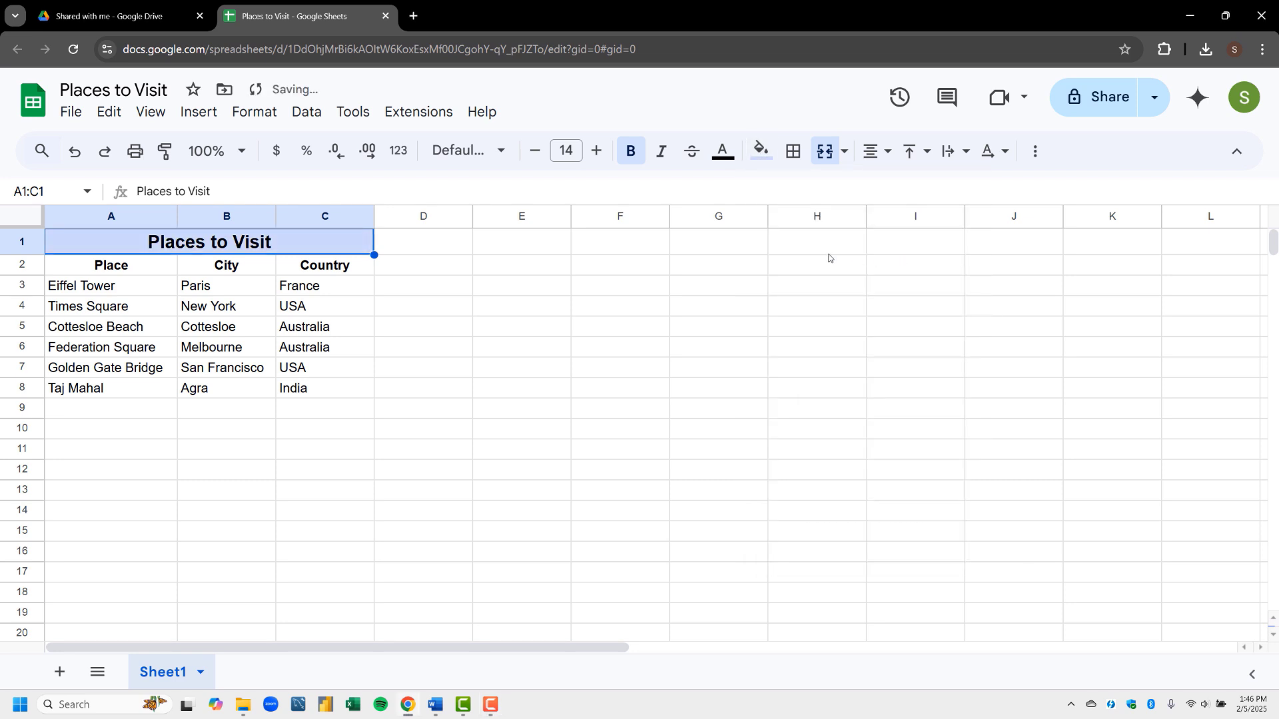
{"action": "left_click", "coordinate": [456, 250]}
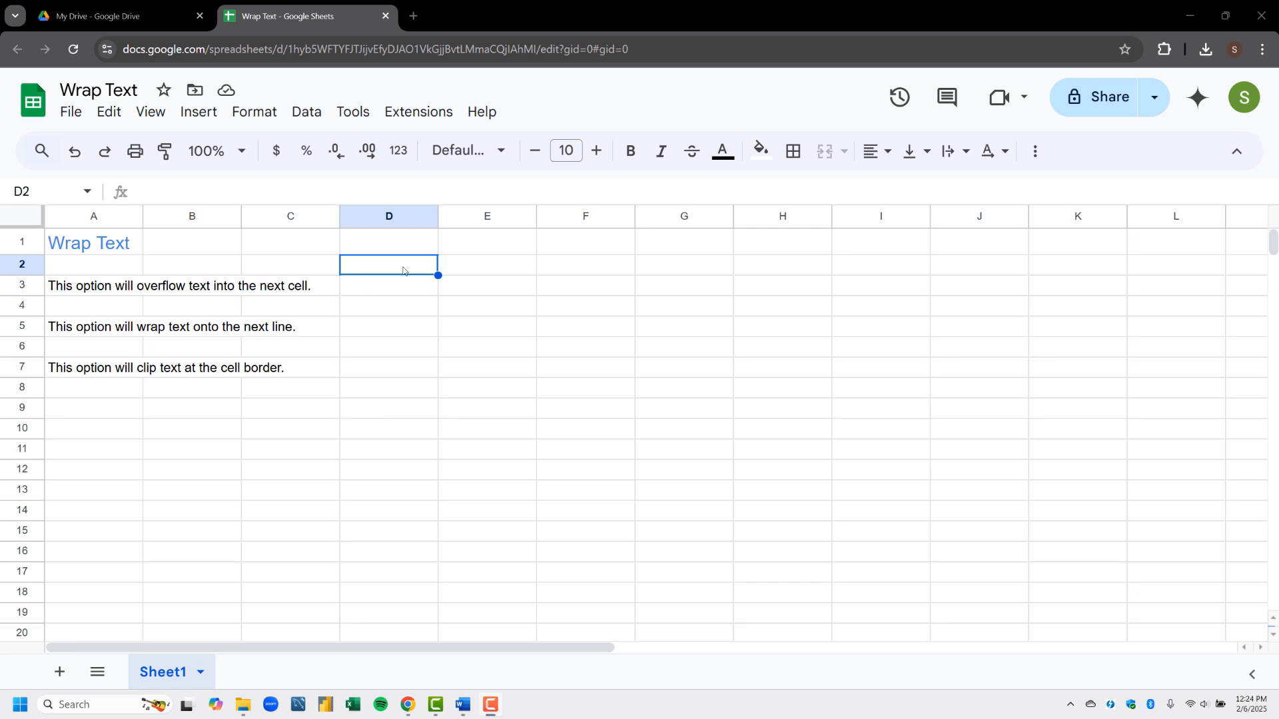
In the Wrap Text spreadsheet, set the text wrapping of cell A3 to Overflow
{"action": "left_click", "coordinate": [136, 285]}
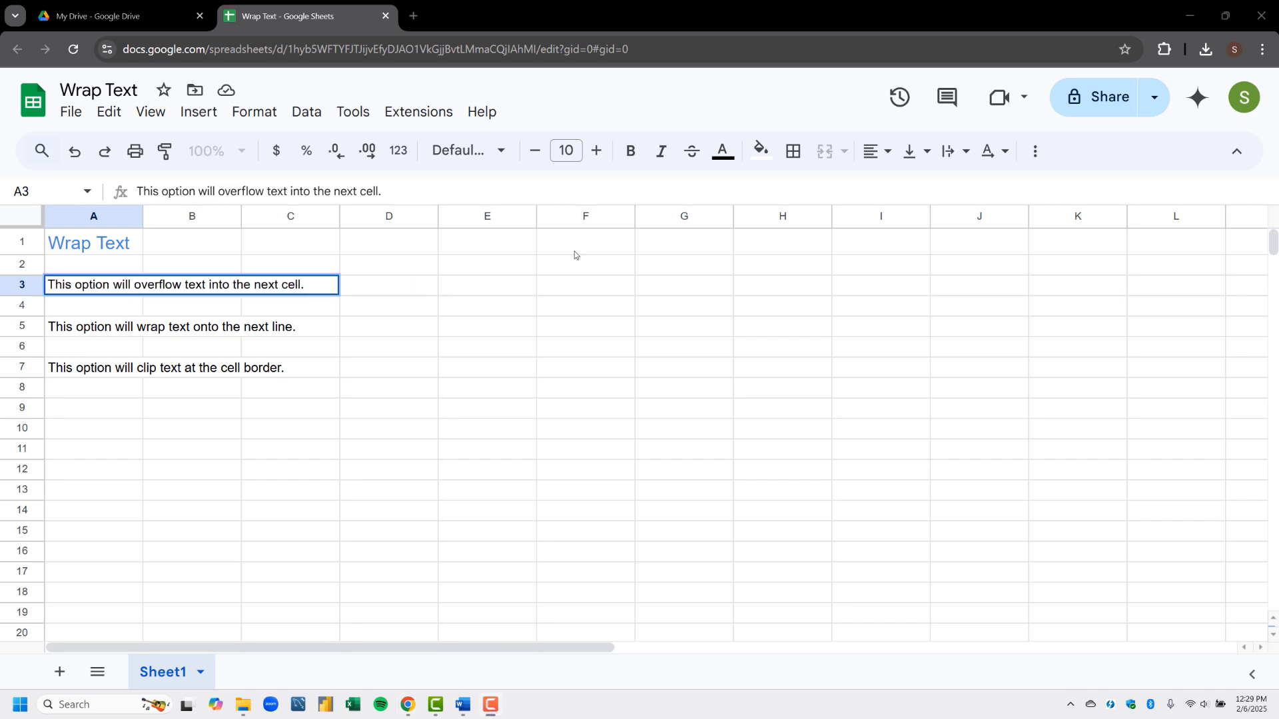
{"action": "left_click", "coordinate": [945, 152]}
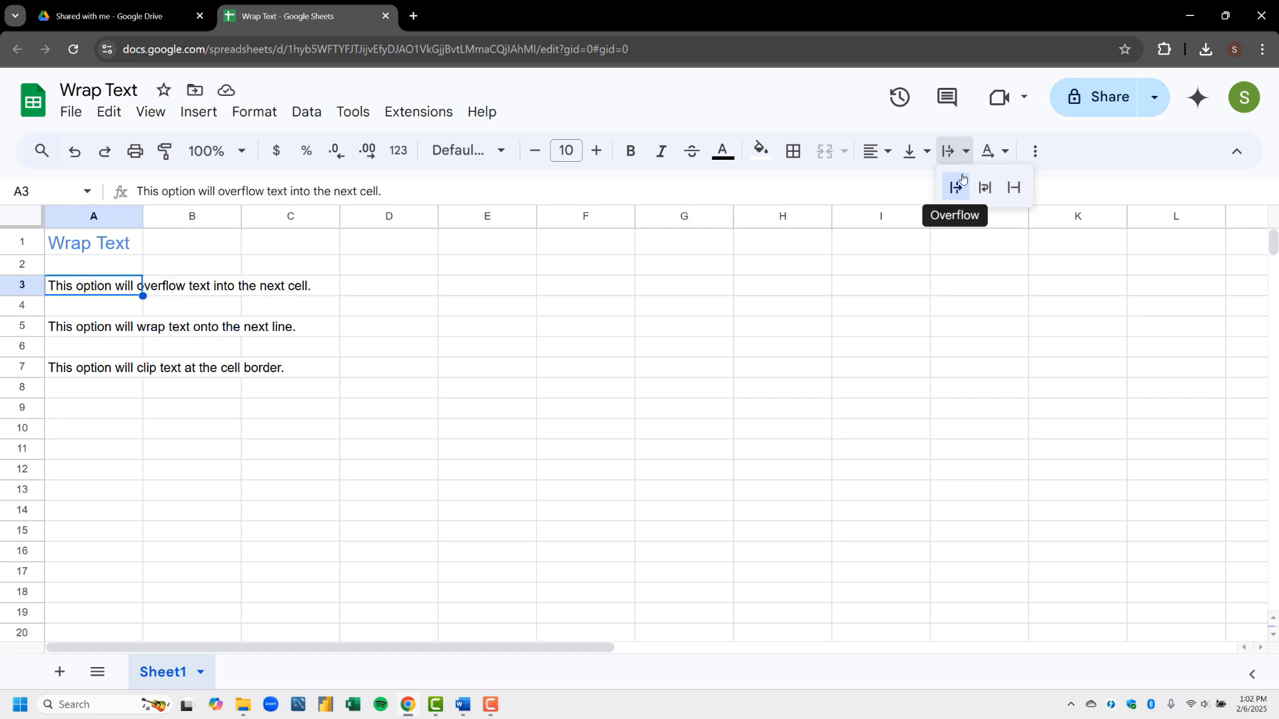
{"action": "left_click", "coordinate": [957, 187]}
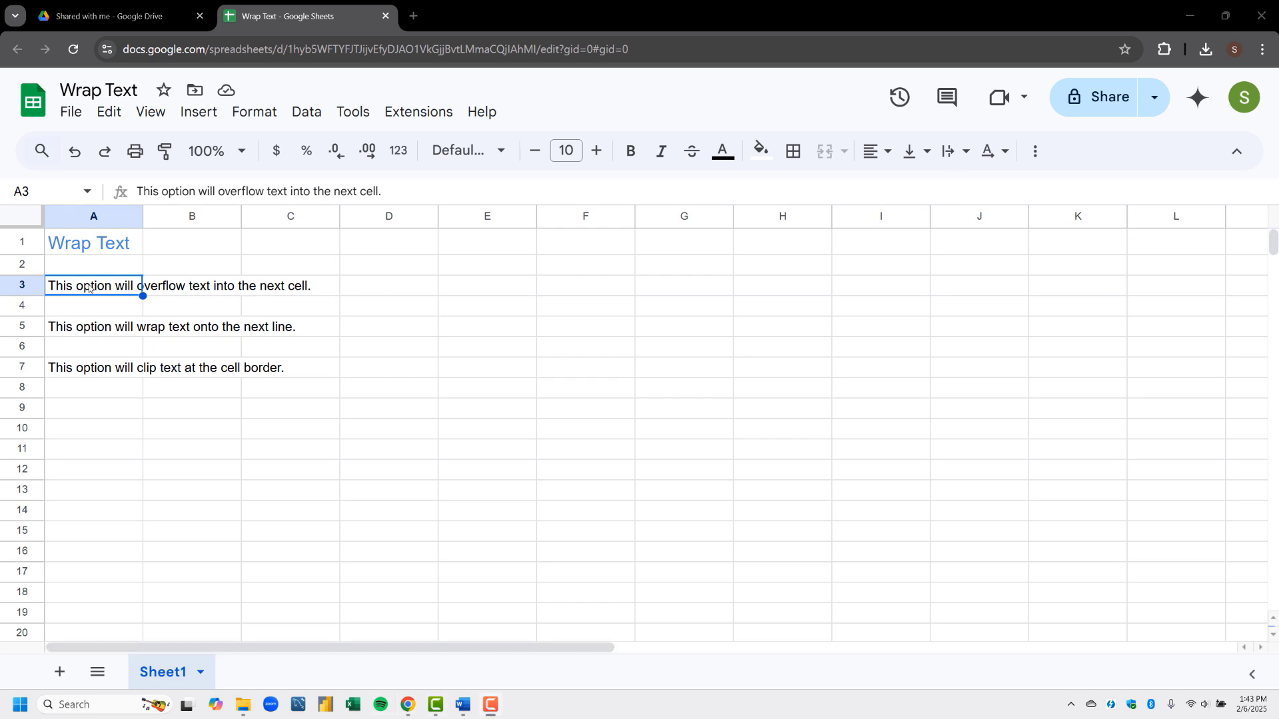
Set the text wrapping of cell A5 to Wrap so its text continues onto new lines
{"action": "left_click", "coordinate": [100, 326]}
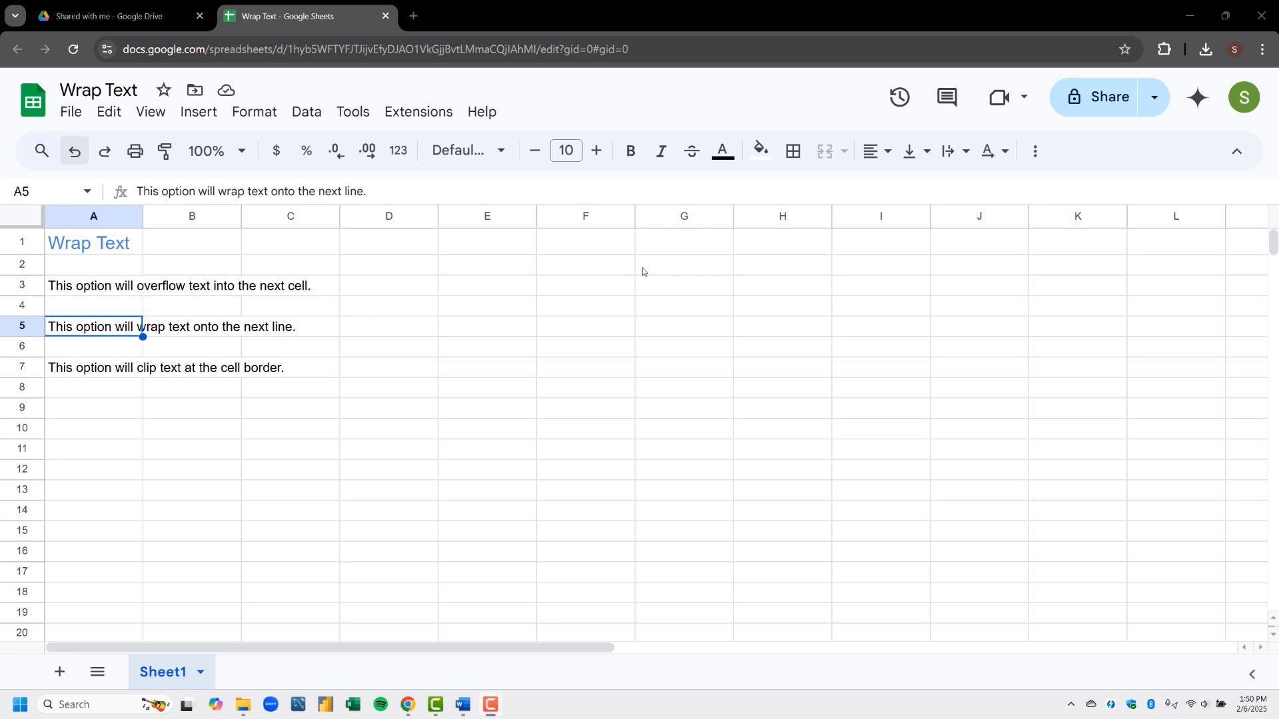
{"action": "left_click", "coordinate": [949, 152]}
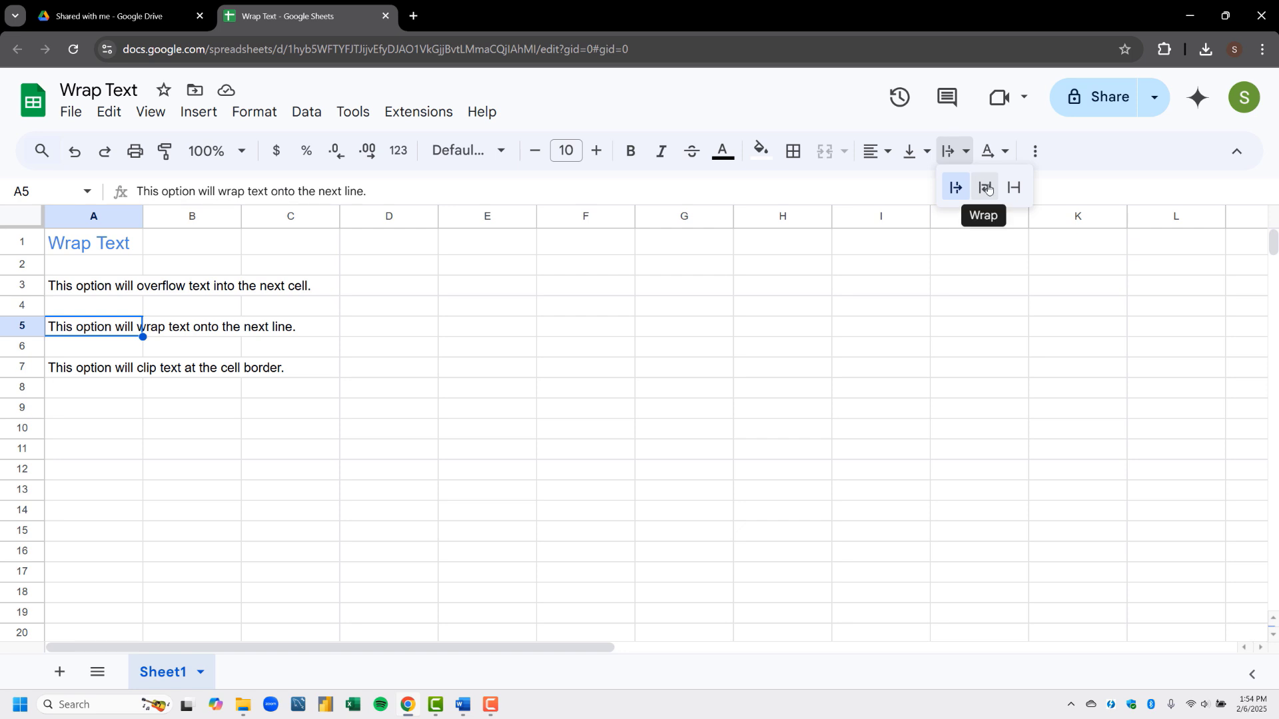
{"action": "left_click", "coordinate": [987, 188]}
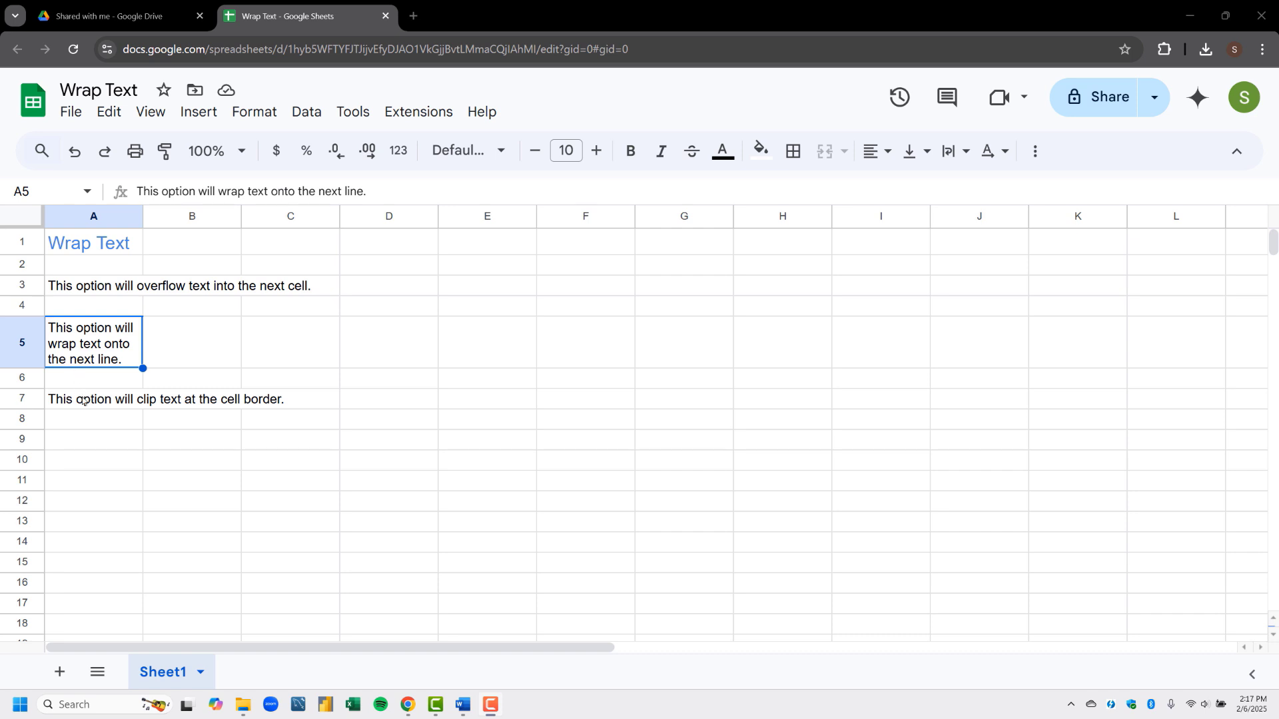
Set the text wrapping of cell A7 to Clip so its text is cut at the cell border
{"action": "left_click", "coordinate": [83, 401]}
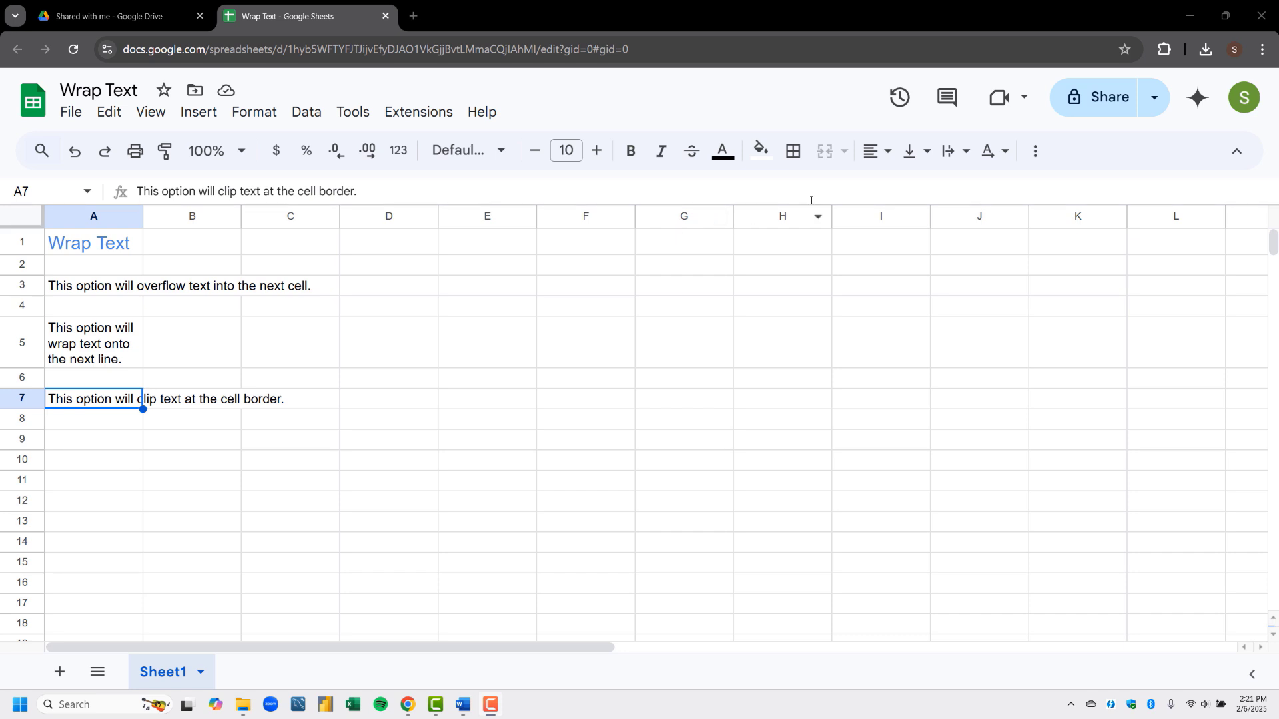
{"action": "left_click", "coordinate": [951, 158]}
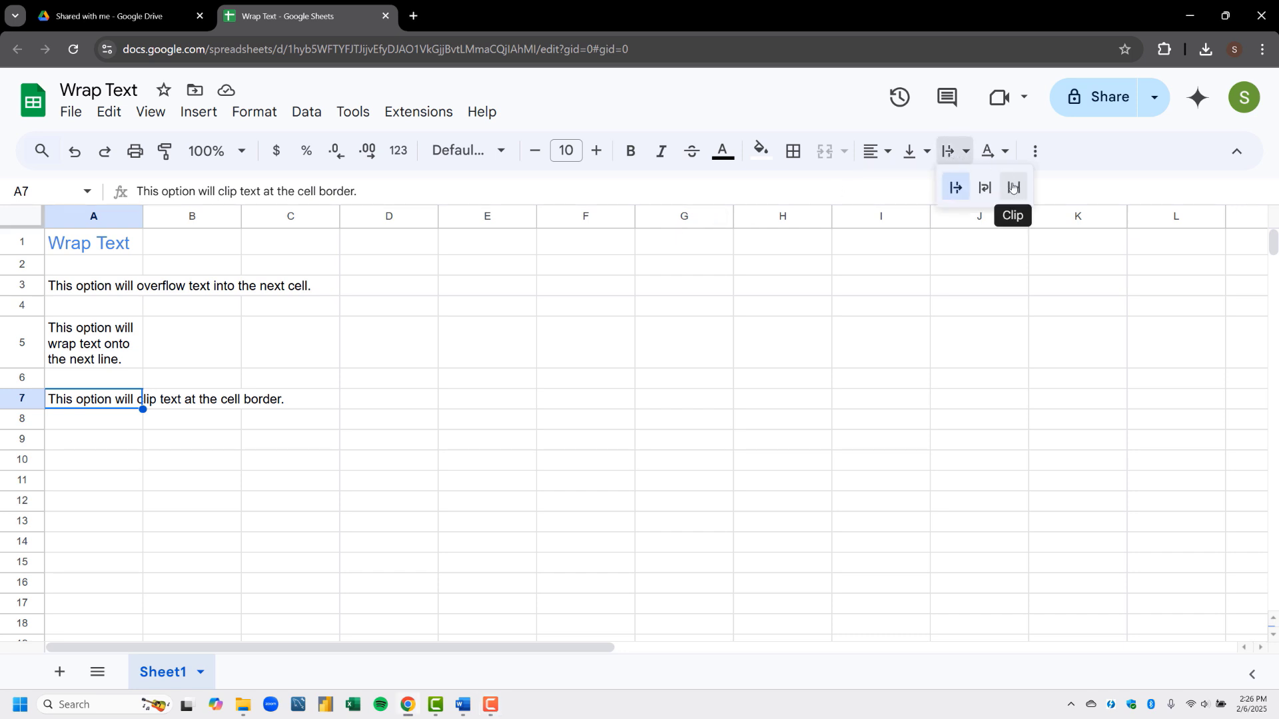
{"action": "left_click", "coordinate": [1014, 188]}
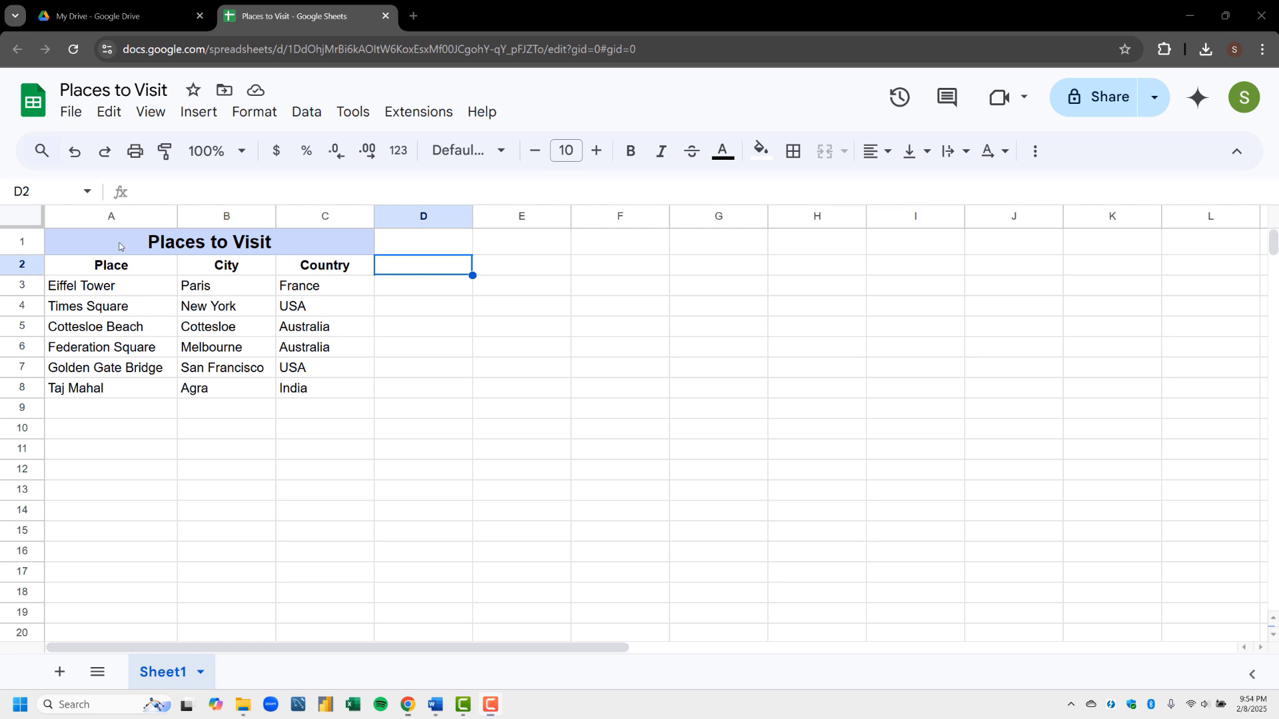
In the Places to Visit spreadsheet, insert an empty row above the title and an empty column before the Place column
{"action": "right_click", "coordinate": [119, 246]}
{"action": "left_click", "coordinate": [169, 310]}
{"action": "left_click", "coordinate": [57, 291]}
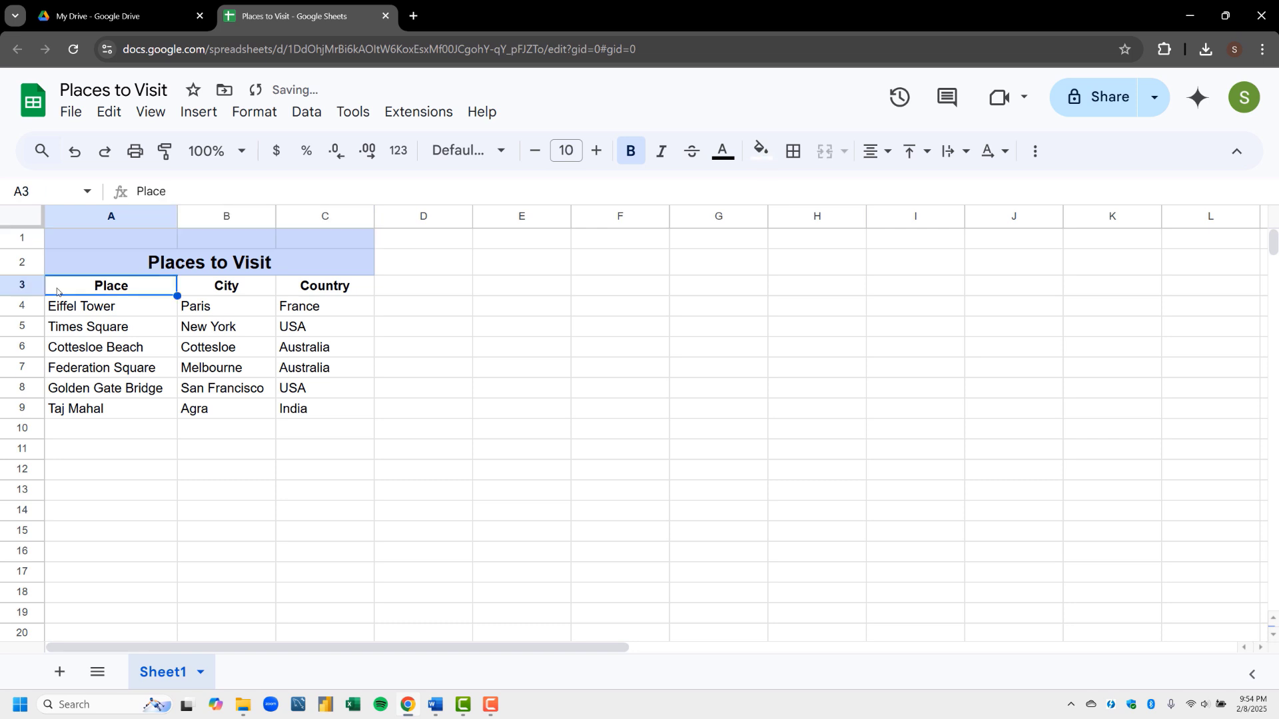
{"action": "right_click", "coordinate": [56, 291]}
{"action": "left_click", "coordinate": [123, 340]}
{"action": "left_click", "coordinate": [123, 333]}
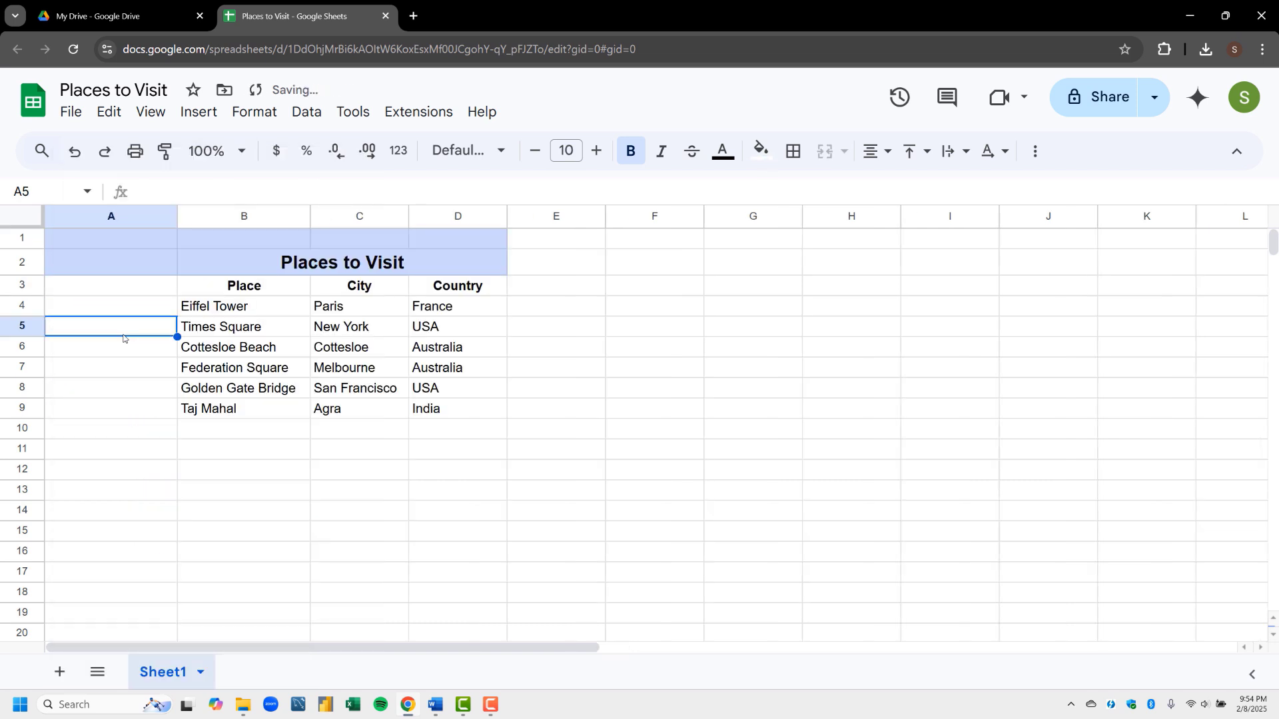
Clear the blue fill from the empty cells A1:D1 and A2 around the title
{"action": "left_click", "coordinate": [110, 264]}
{"action": "key", "text": "shift+Up"}
{"action": "key", "text": "Down"}
{"action": "key", "text": "Up"}
{"action": "key", "text": "Up"}
{"action": "key", "text": "shift+Right"}
{"action": "key", "text": "shift+Right"}
{"action": "key", "text": "shift+Right"}
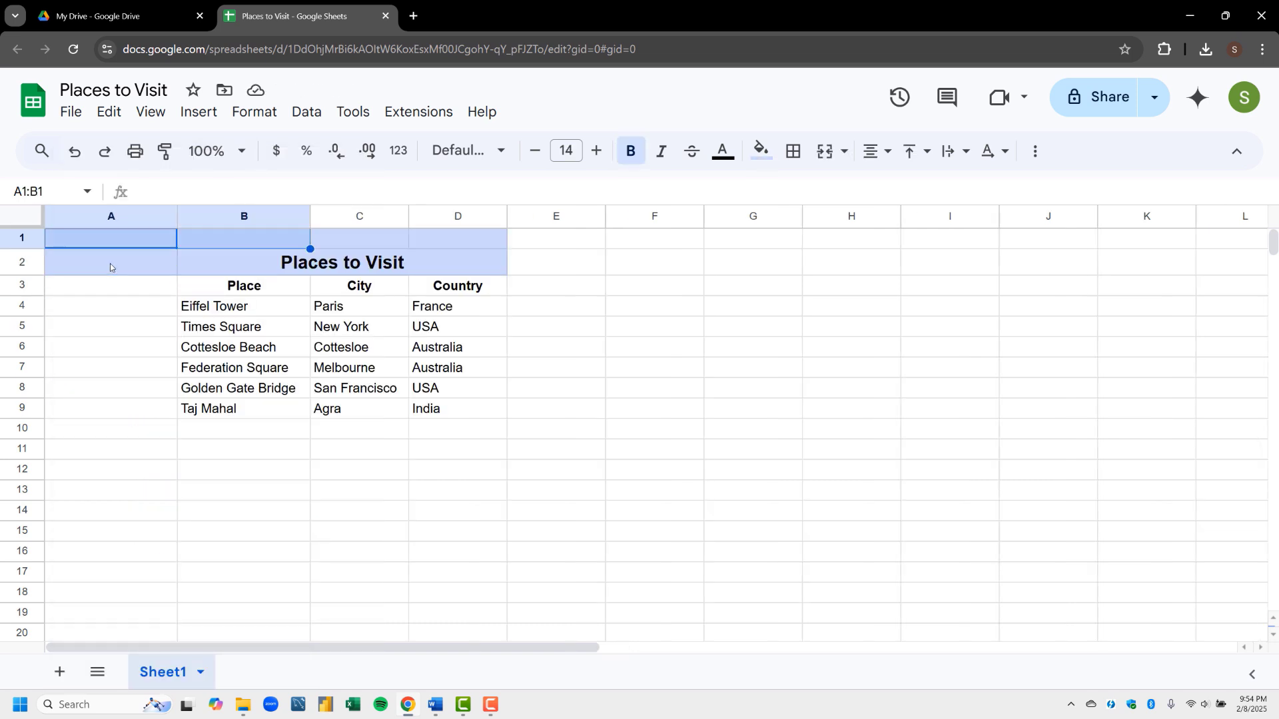
{"action": "left_click", "coordinate": [763, 151]}
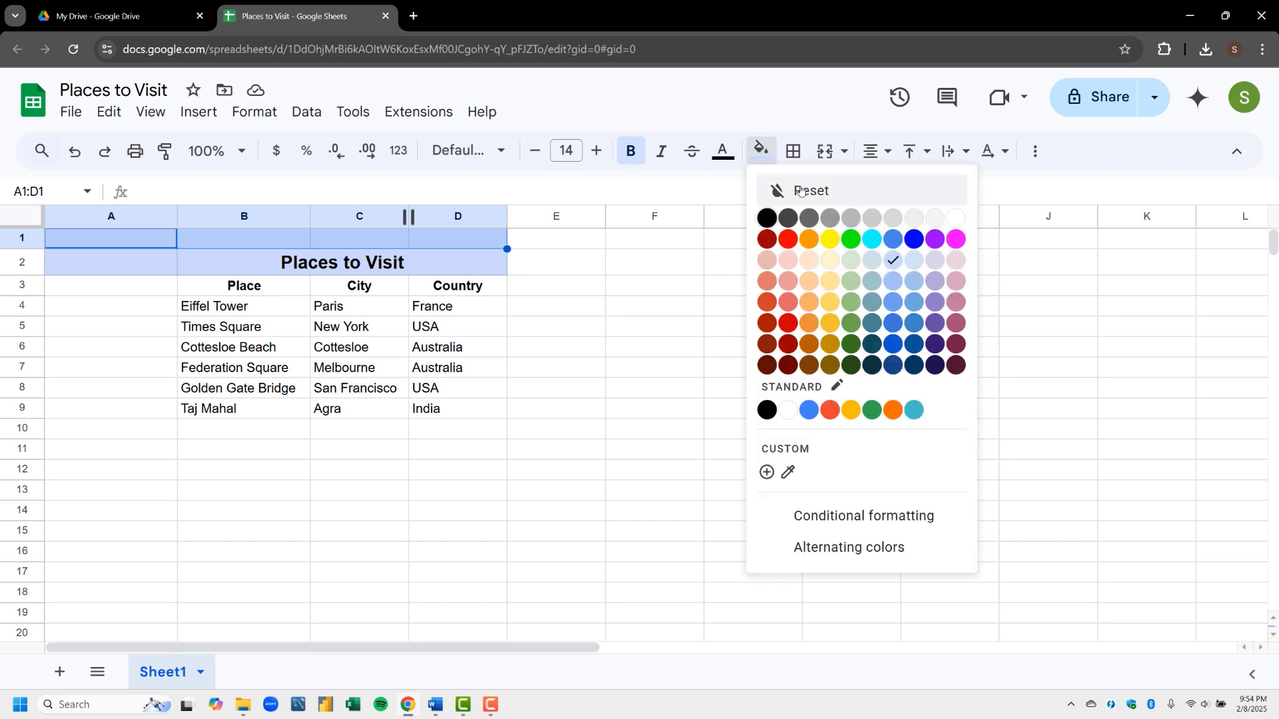
{"action": "left_click", "coordinate": [769, 192]}
{"action": "left_click", "coordinate": [92, 270]}
{"action": "left_click", "coordinate": [764, 152]}
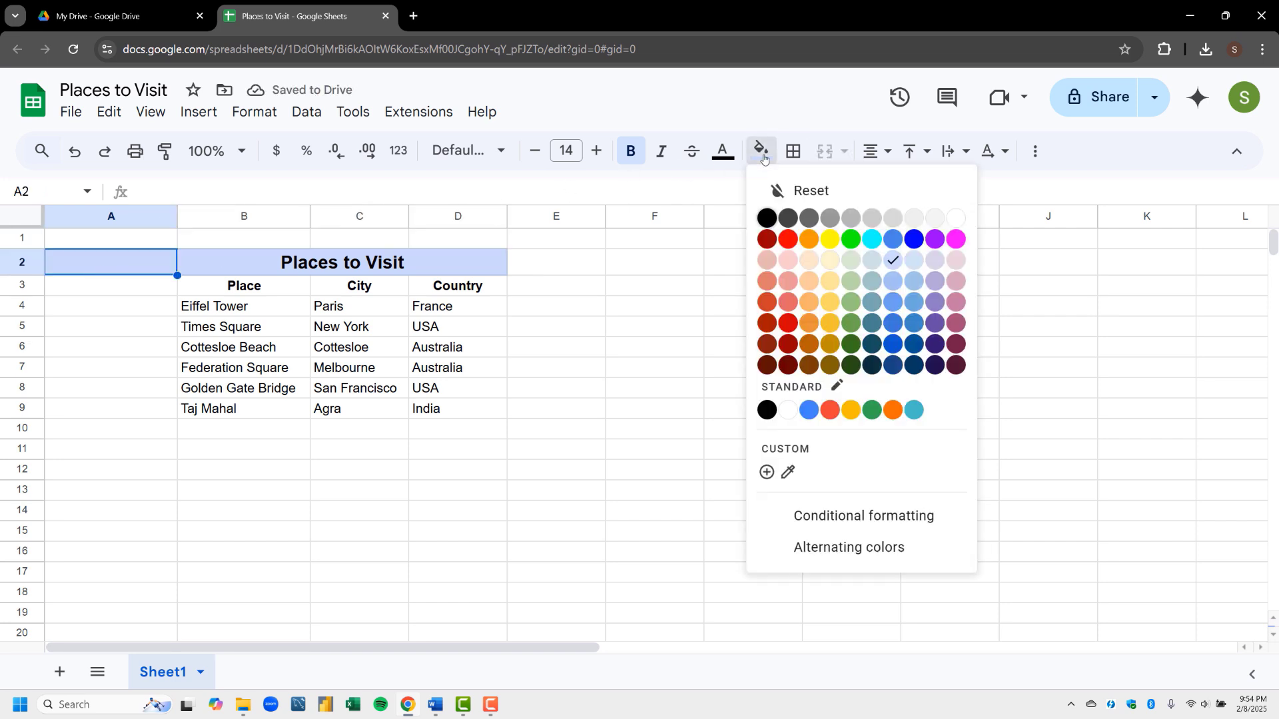
{"action": "left_click", "coordinate": [792, 190]}
Narrow the empty column A and reduce the height of the empty row 1 to form a slim margin
{"action": "left_click_drag", "start_coordinate": [177, 216], "coordinate": [22, 243]}
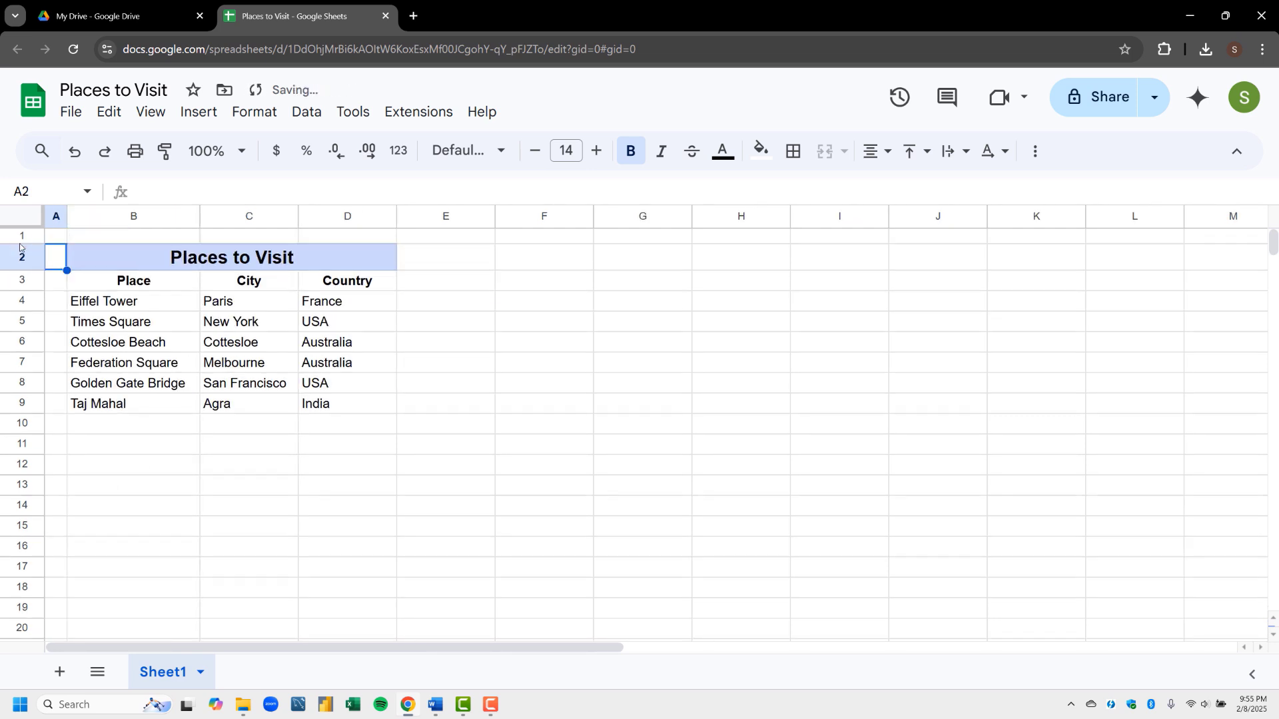
{"action": "left_click", "coordinate": [408, 405]}
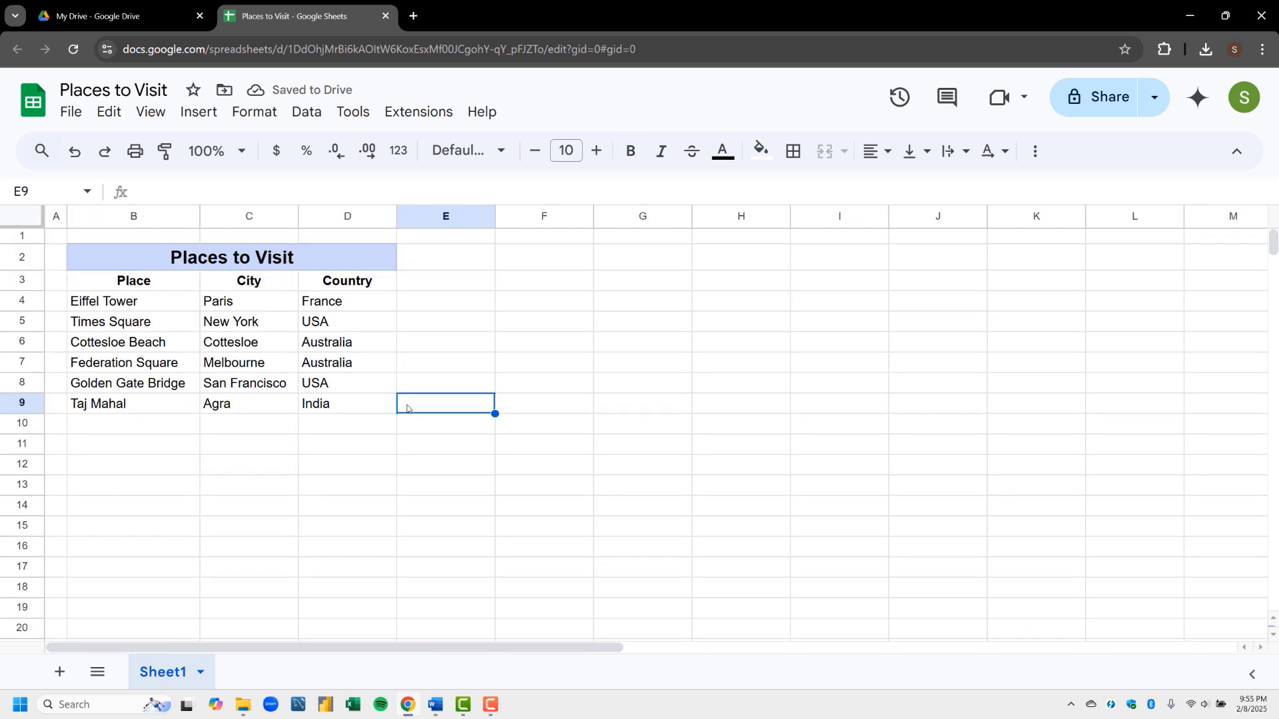
Apply all borders in black to the whole Places to Visit table, B2:D9
{"action": "left_click", "coordinate": [226, 262]}
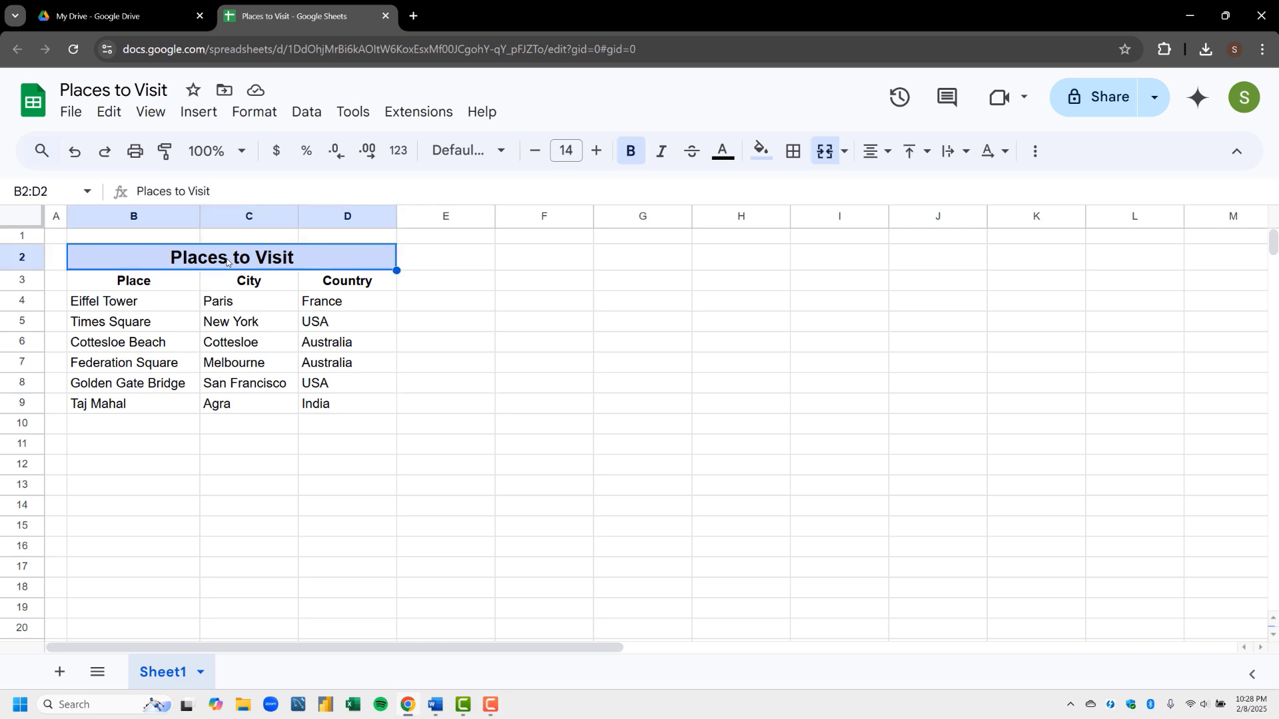
{"action": "left_click_drag", "start_coordinate": [227, 262], "coordinate": [337, 408]}
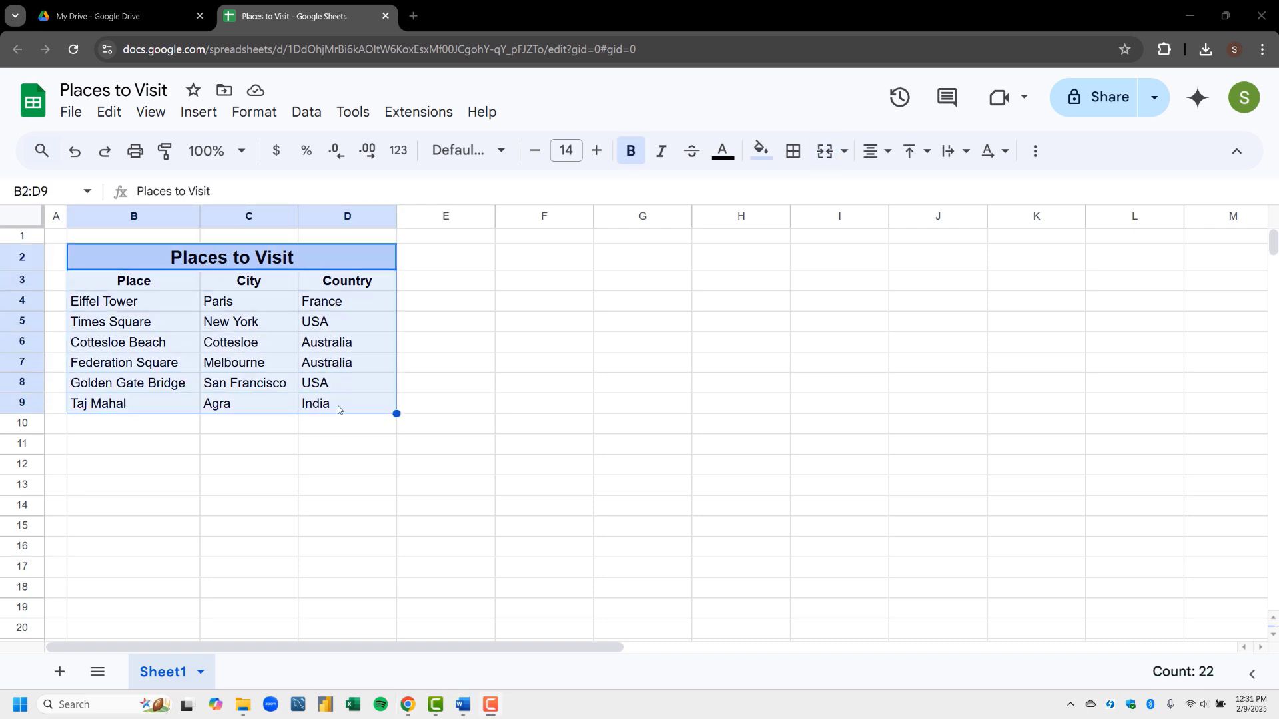
{"action": "left_click", "coordinate": [795, 151]}
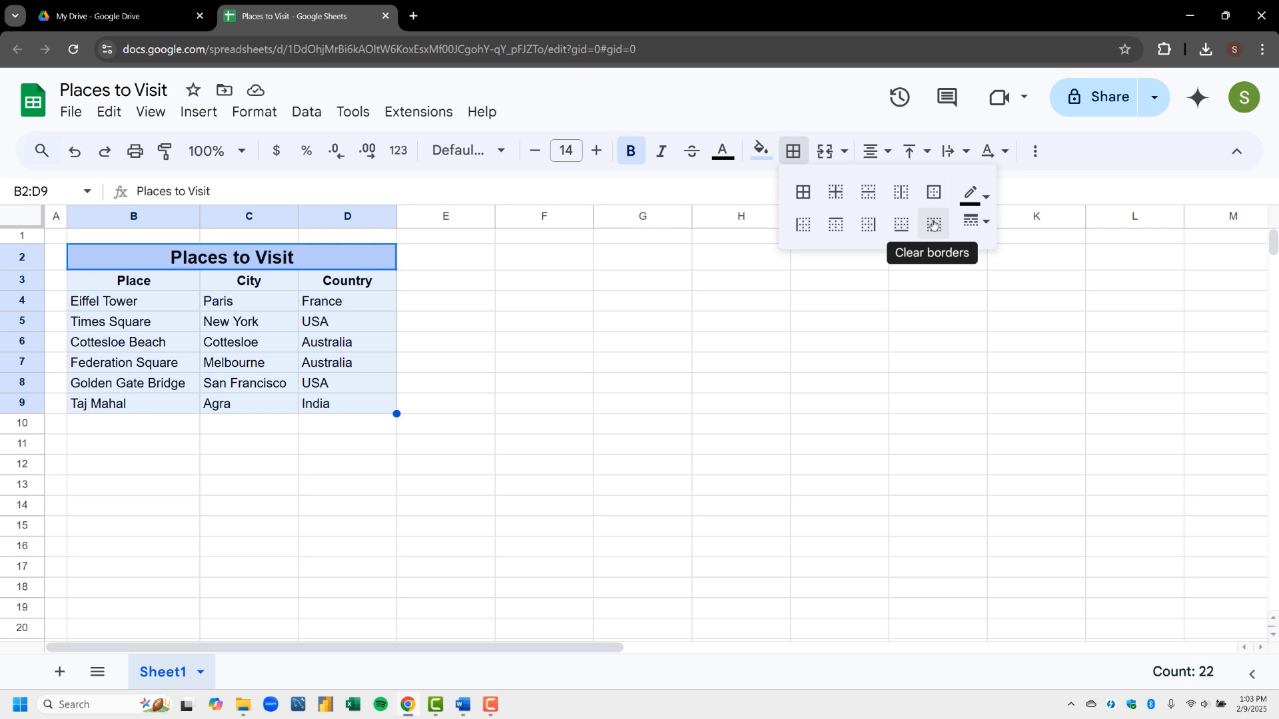
{"action": "left_click", "coordinate": [983, 203]}
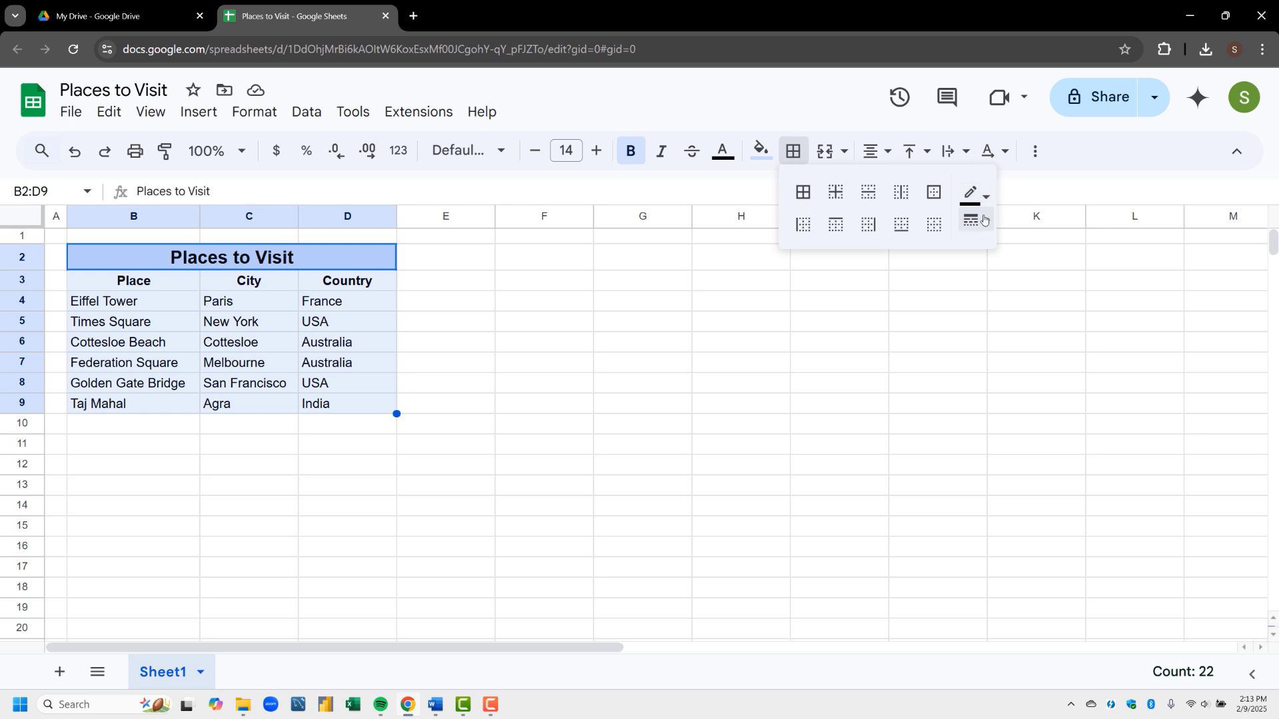
{"action": "left_click", "coordinate": [986, 223]}
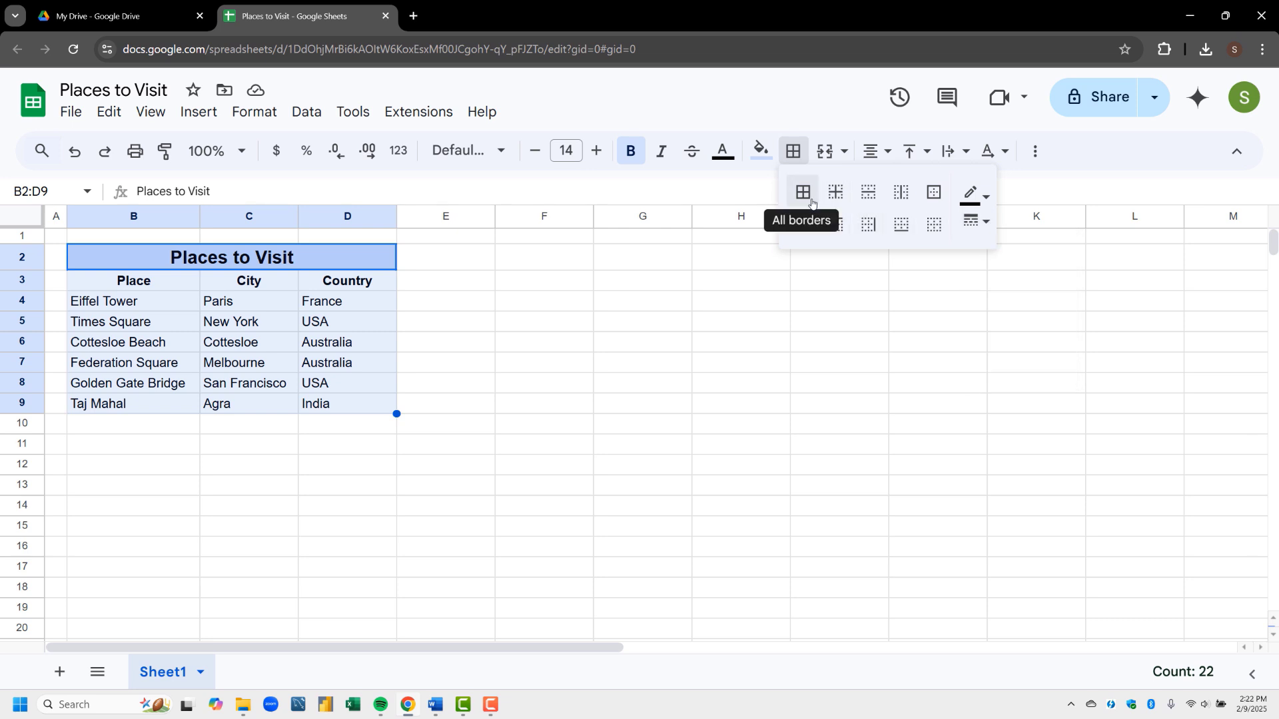
{"action": "left_click", "coordinate": [811, 203]}
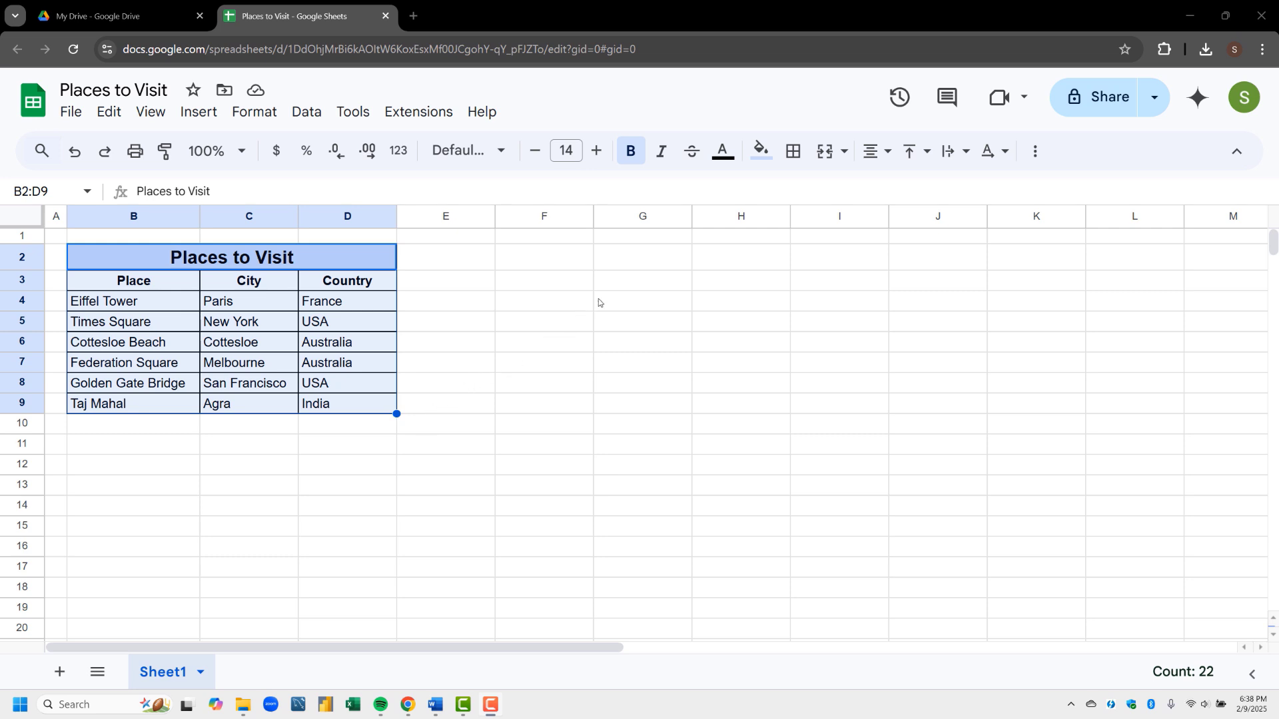
Set the border colour to blue and reapply all borders to the table B2:D9
{"action": "left_click", "coordinate": [794, 152]}
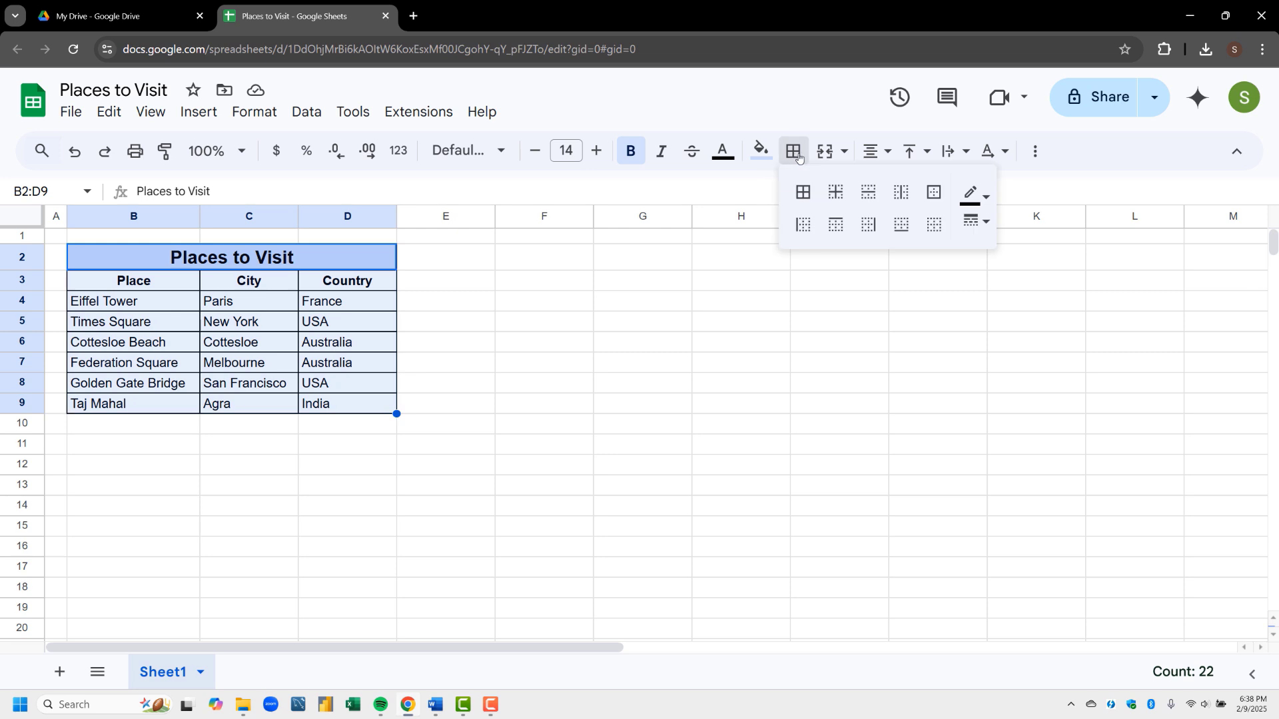
{"action": "left_click", "coordinate": [987, 199]}
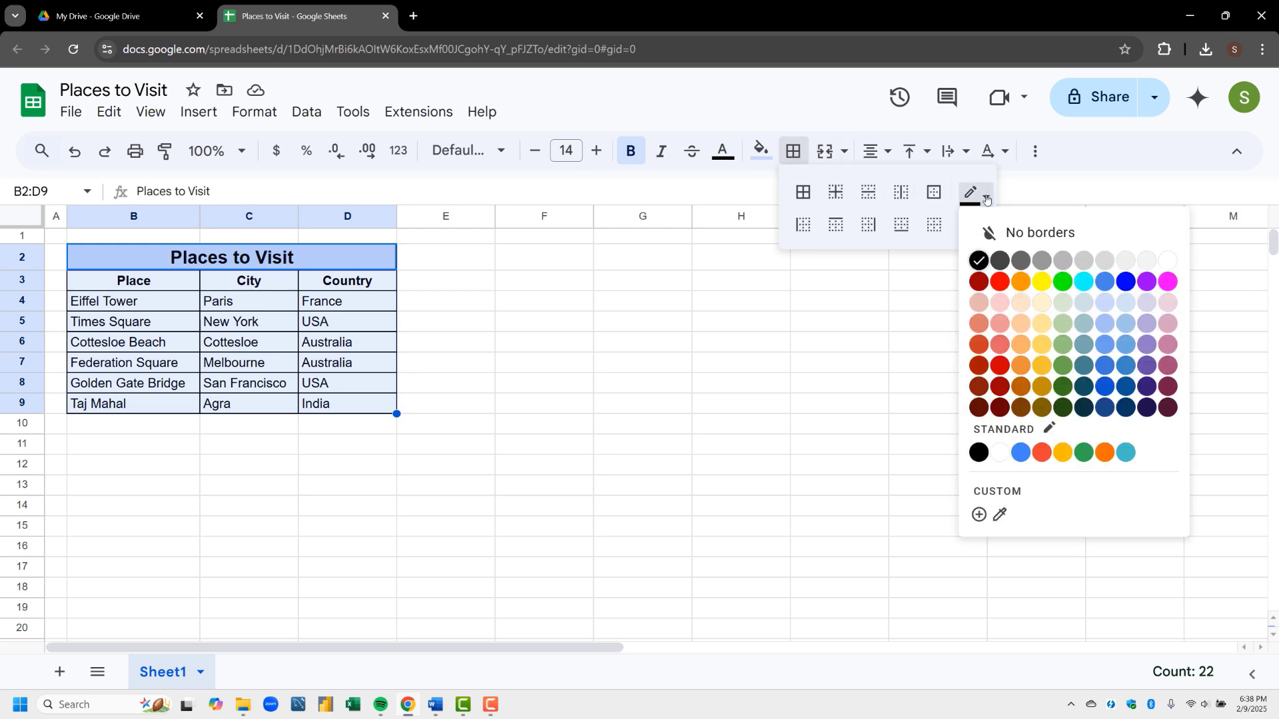
{"action": "left_click", "coordinate": [1103, 282]}
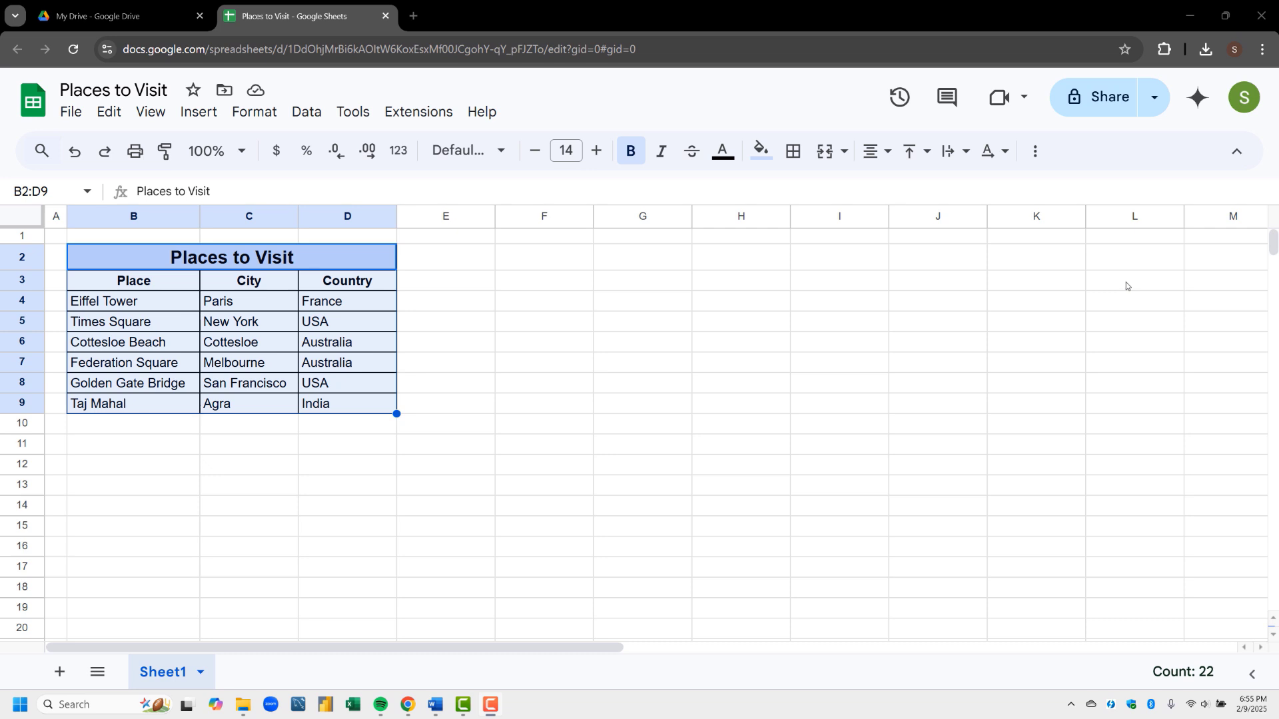
{"action": "left_click", "coordinate": [794, 152]}
{"action": "left_click", "coordinate": [800, 194]}
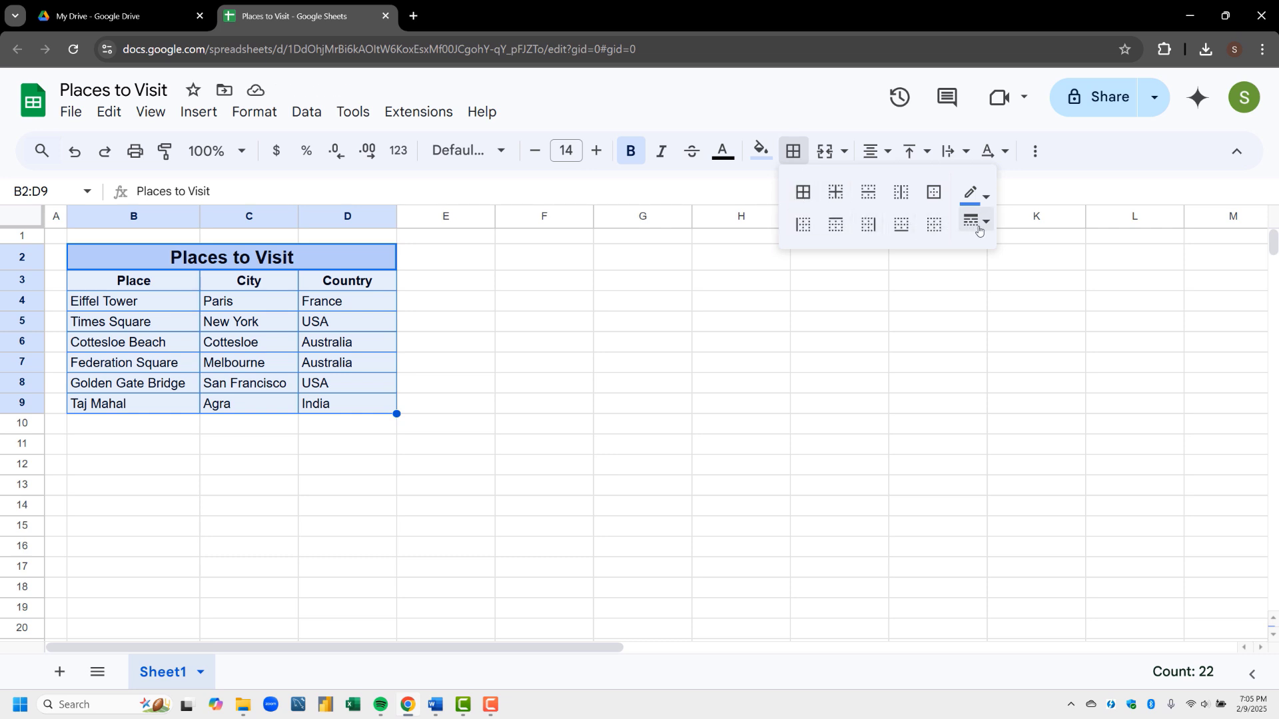
{"action": "left_click", "coordinate": [979, 226]}
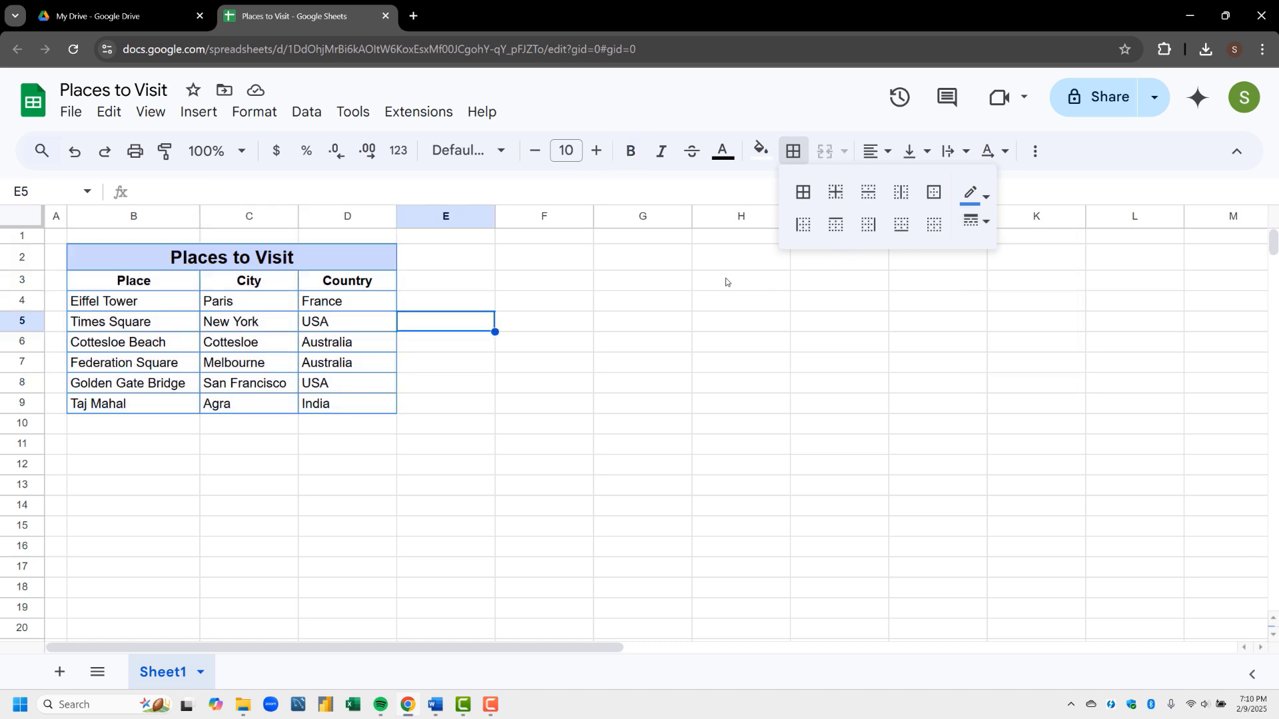
{"action": "left_click", "coordinate": [637, 307]}
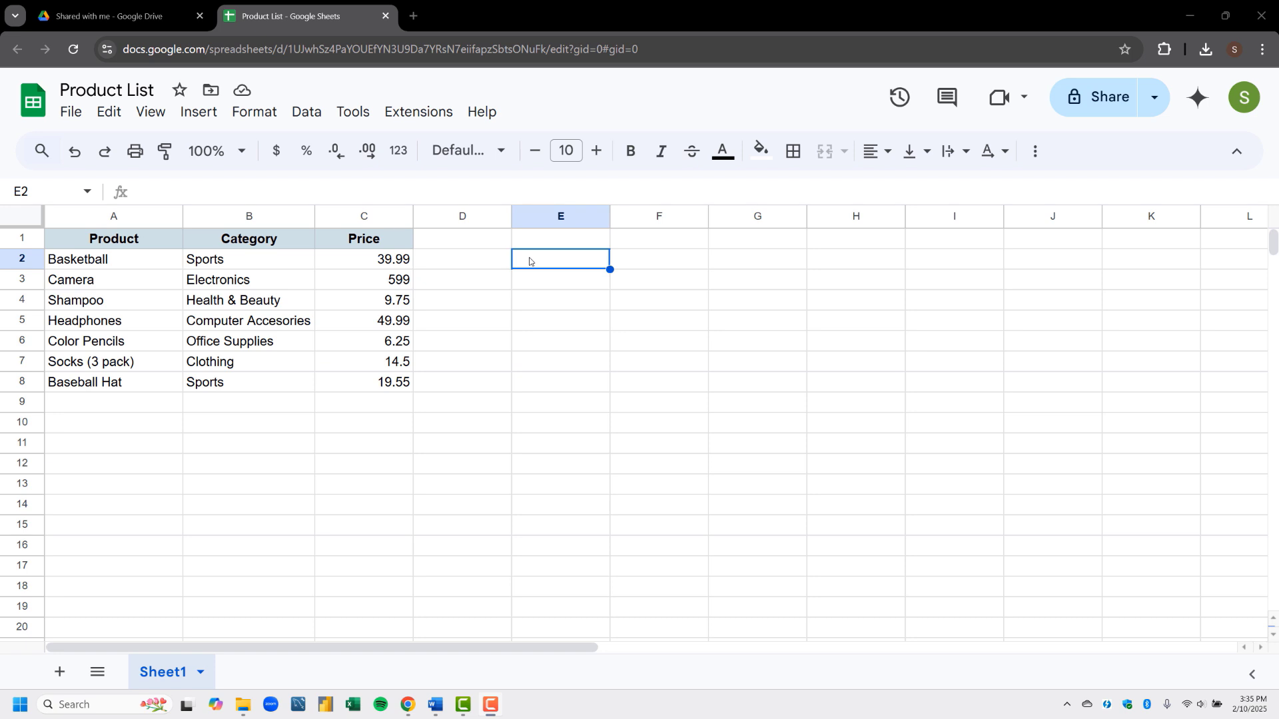
In the Product List spreadsheet, format the prices in C2:C8 as Currency and undo that formatting
{"action": "left_click_drag", "start_coordinate": [398, 265], "coordinate": [393, 384]}
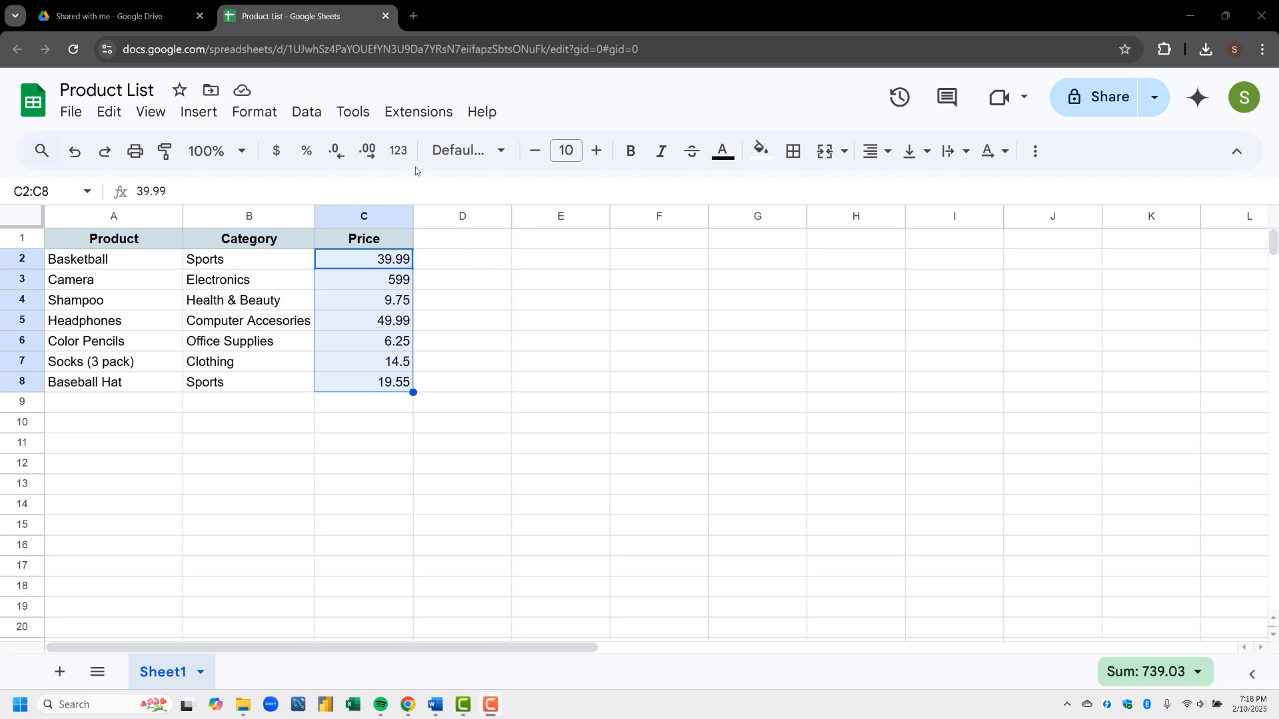
{"action": "left_click", "coordinate": [400, 152]}
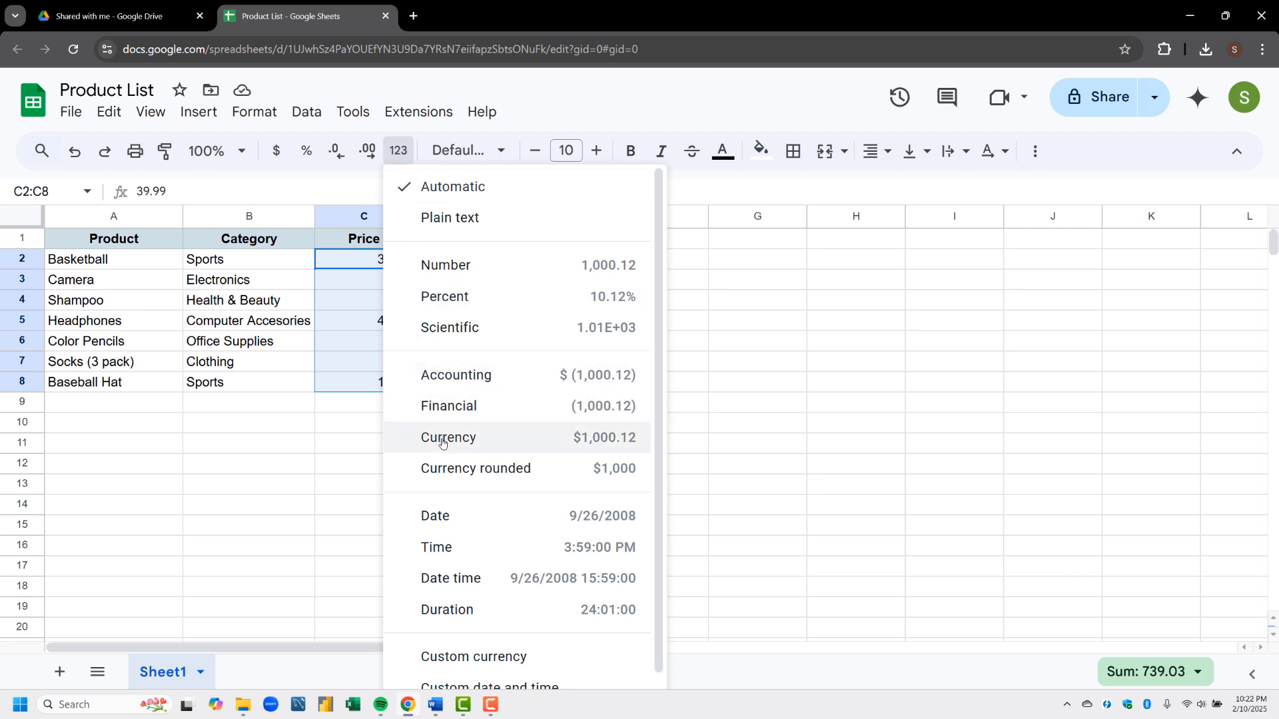
{"action": "left_click", "coordinate": [441, 440]}
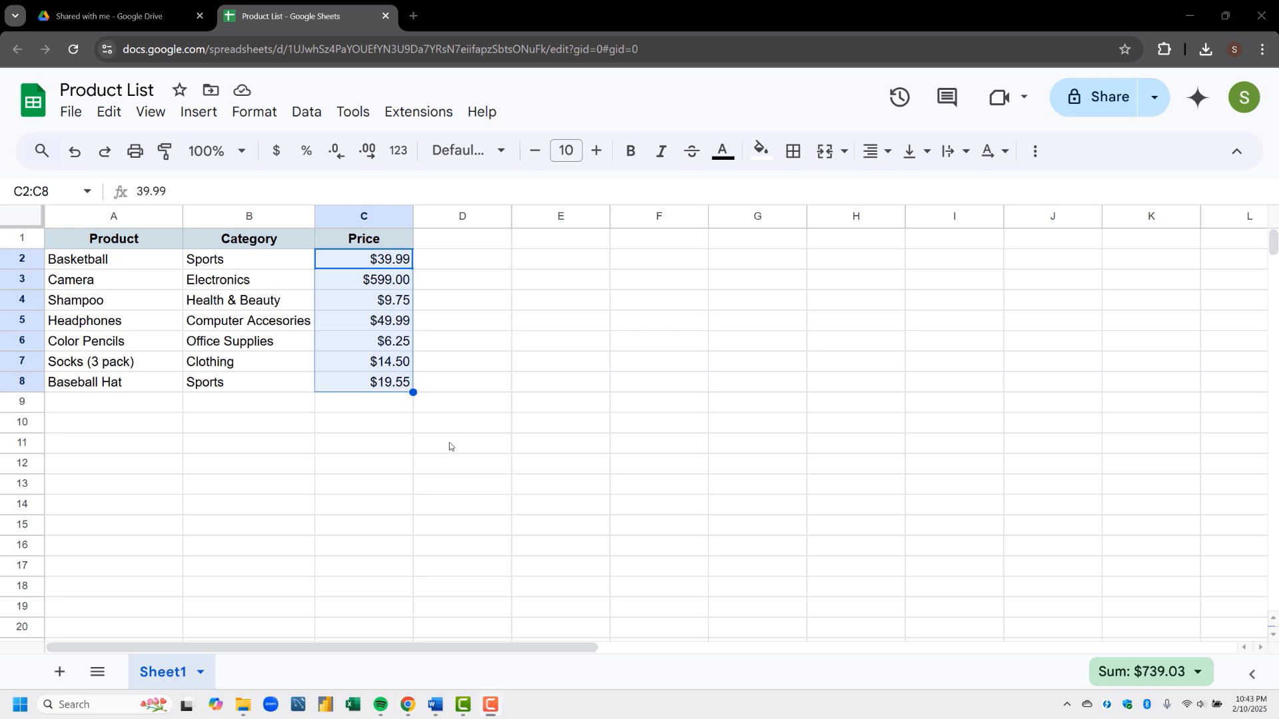
{"action": "left_click", "coordinate": [76, 157]}
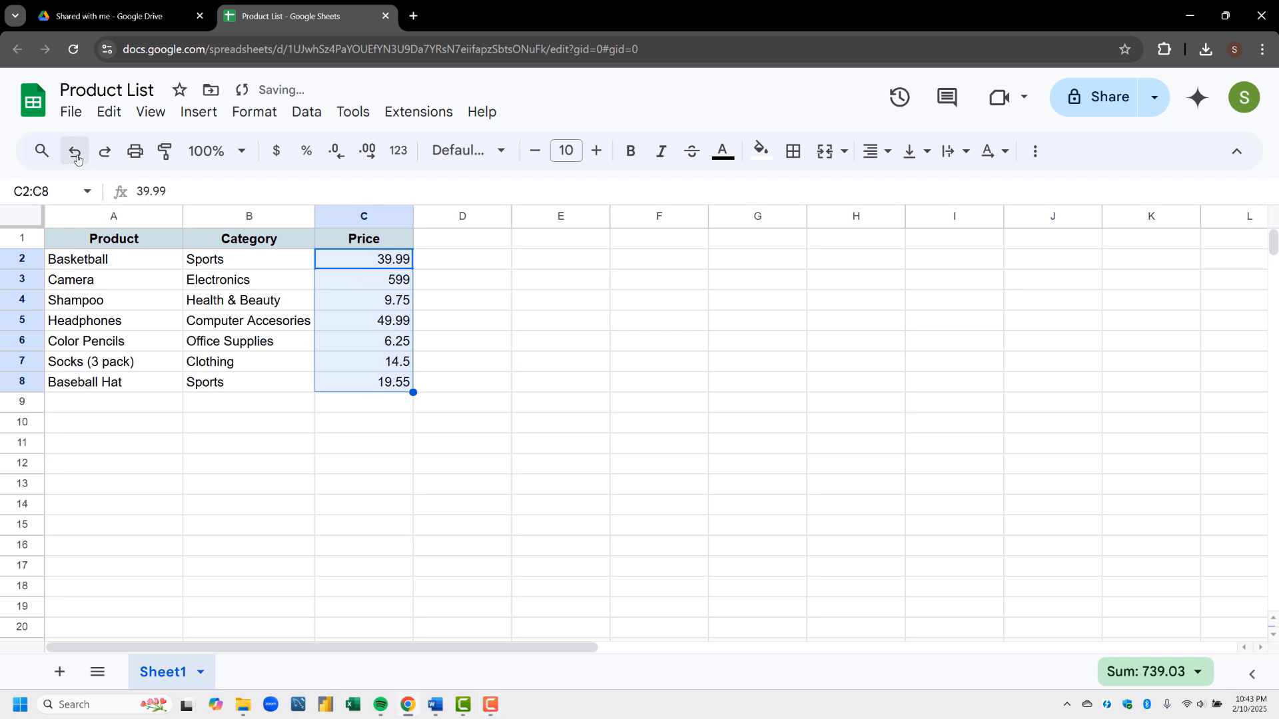
Format the prices in C2:C8 as currency, try three decimal places, and reduce them to one decimal place
{"action": "left_click", "coordinate": [275, 153]}
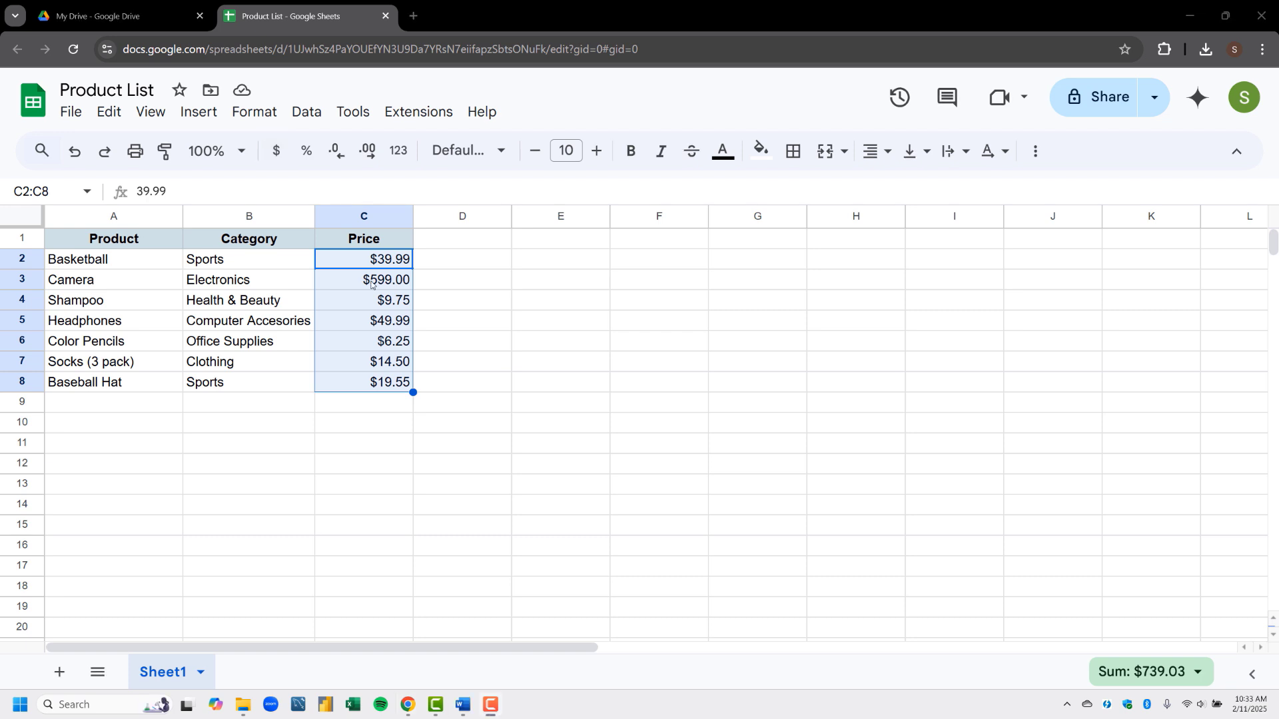
{"action": "left_click", "coordinate": [371, 156]}
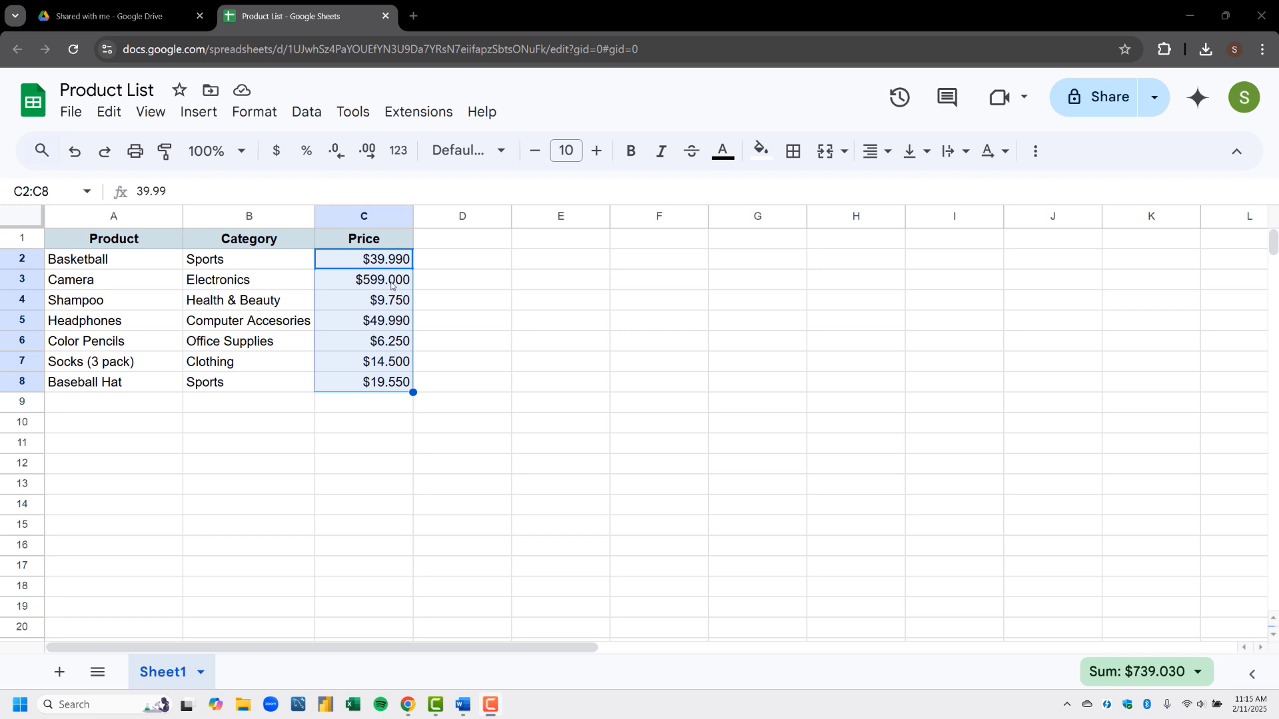
{"action": "left_click", "coordinate": [336, 151]}
{"action": "left_click", "coordinate": [336, 151]}
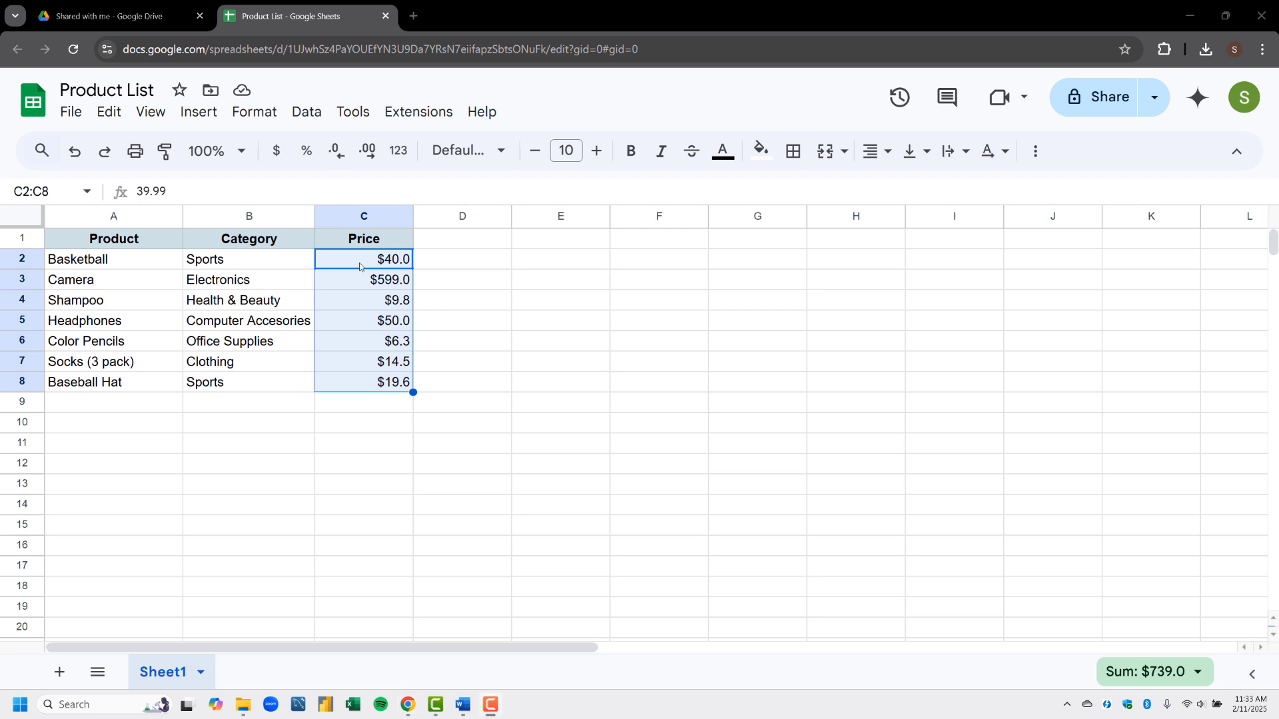
Inspect the stored value of the Shampoo price and add one decimal place to all prices in C2:C8
{"action": "left_click", "coordinate": [384, 302]}
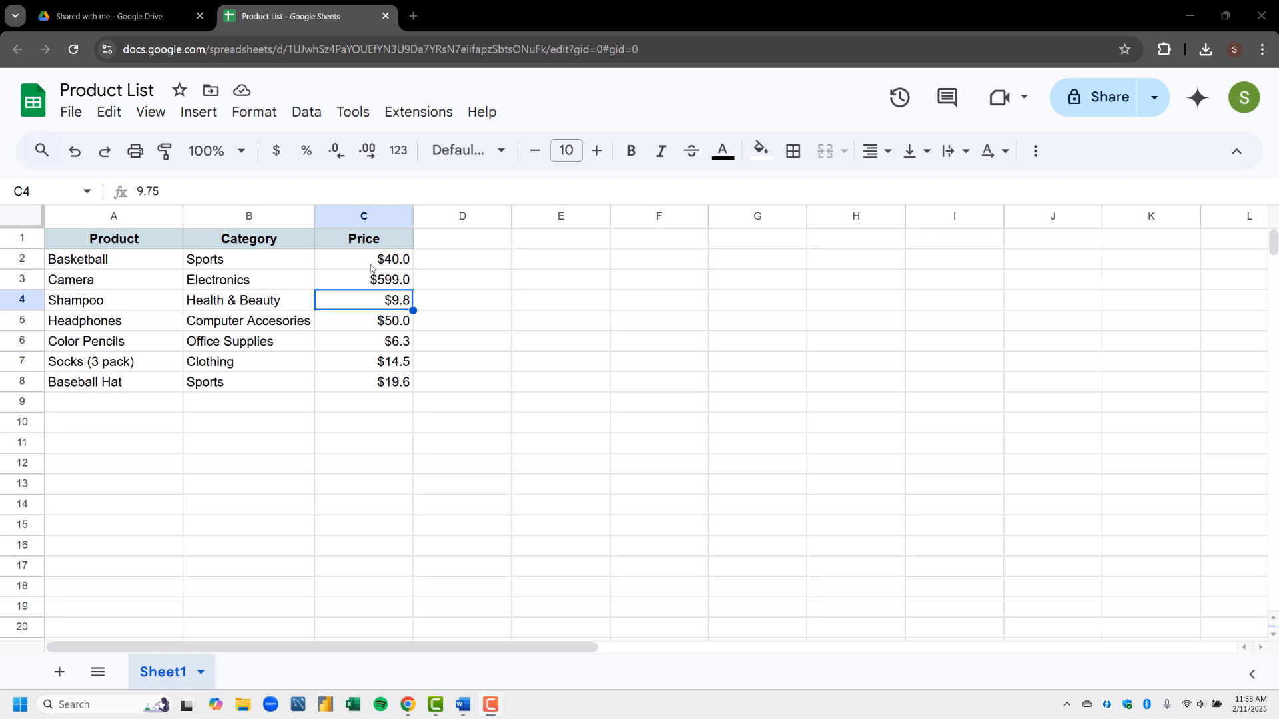
{"action": "left_click_drag", "start_coordinate": [373, 261], "coordinate": [373, 383]}
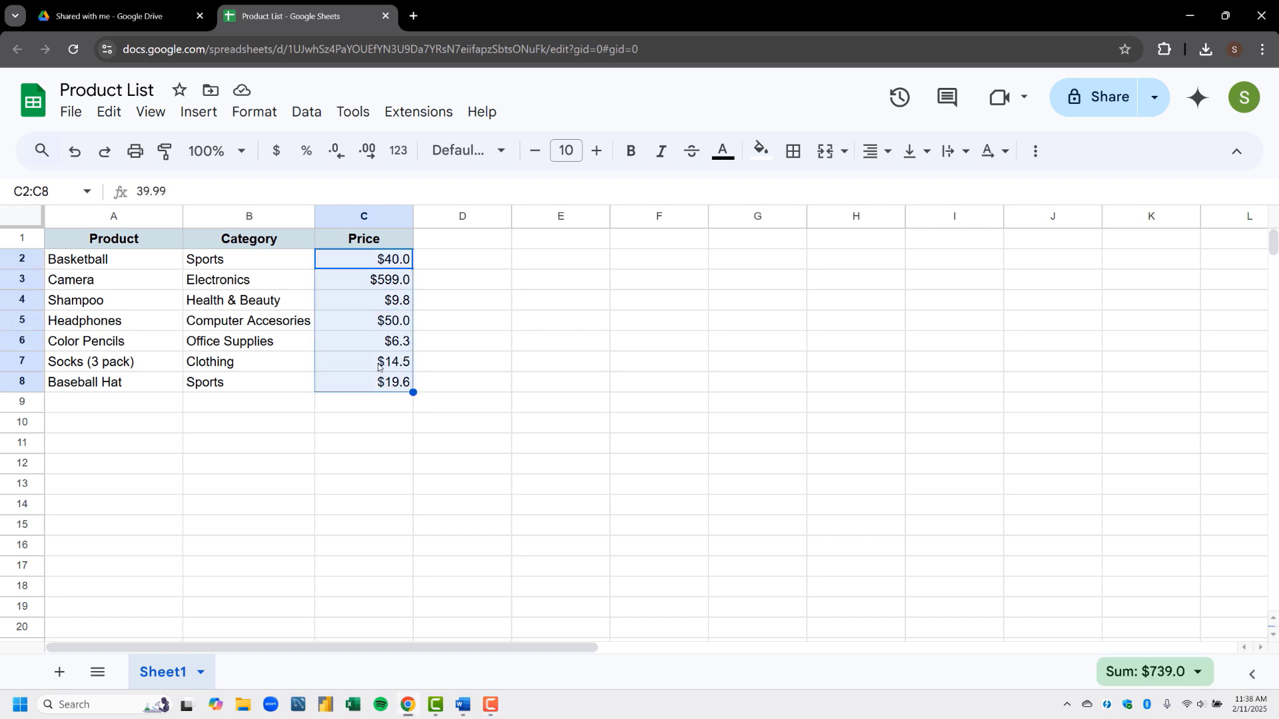
{"action": "left_click", "coordinate": [366, 154]}
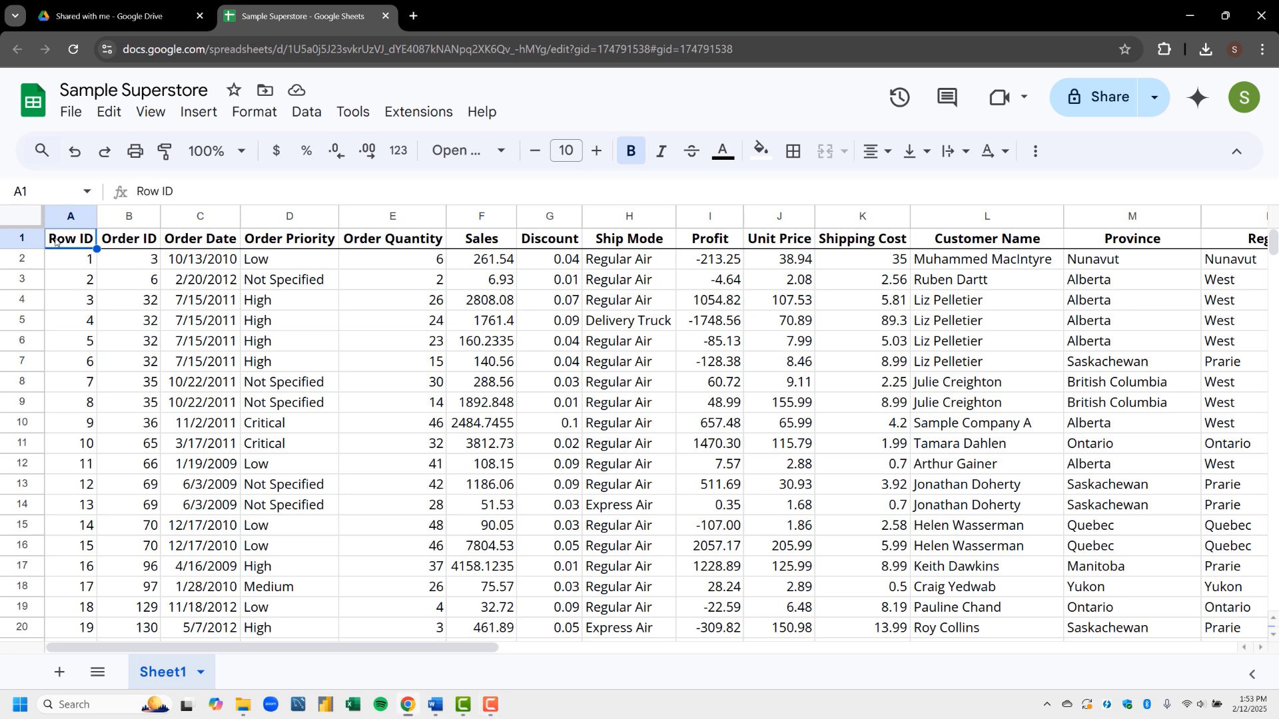
In the Sample Superstore spreadsheet, examine how far the data extends down the rows and across the header columns, and return to A1
{"action": "key", "text": "ctrl+Down"}
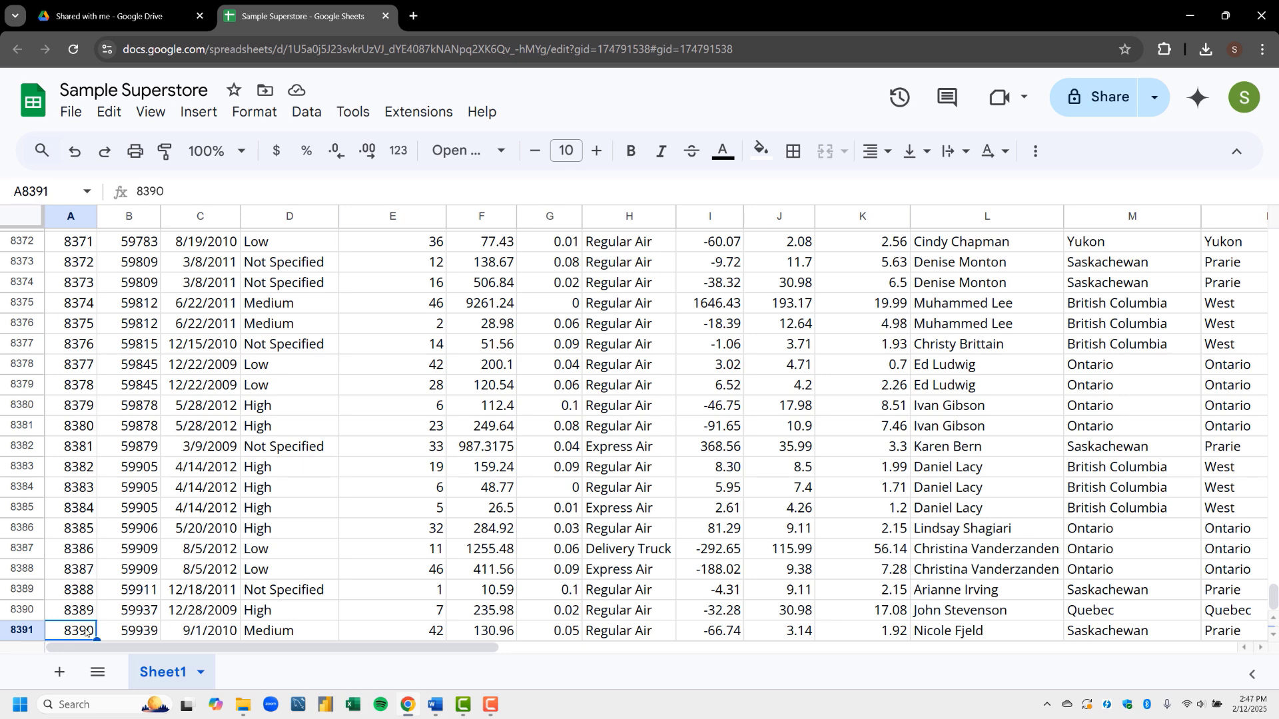
{"action": "key", "text": "ctrl+Up"}
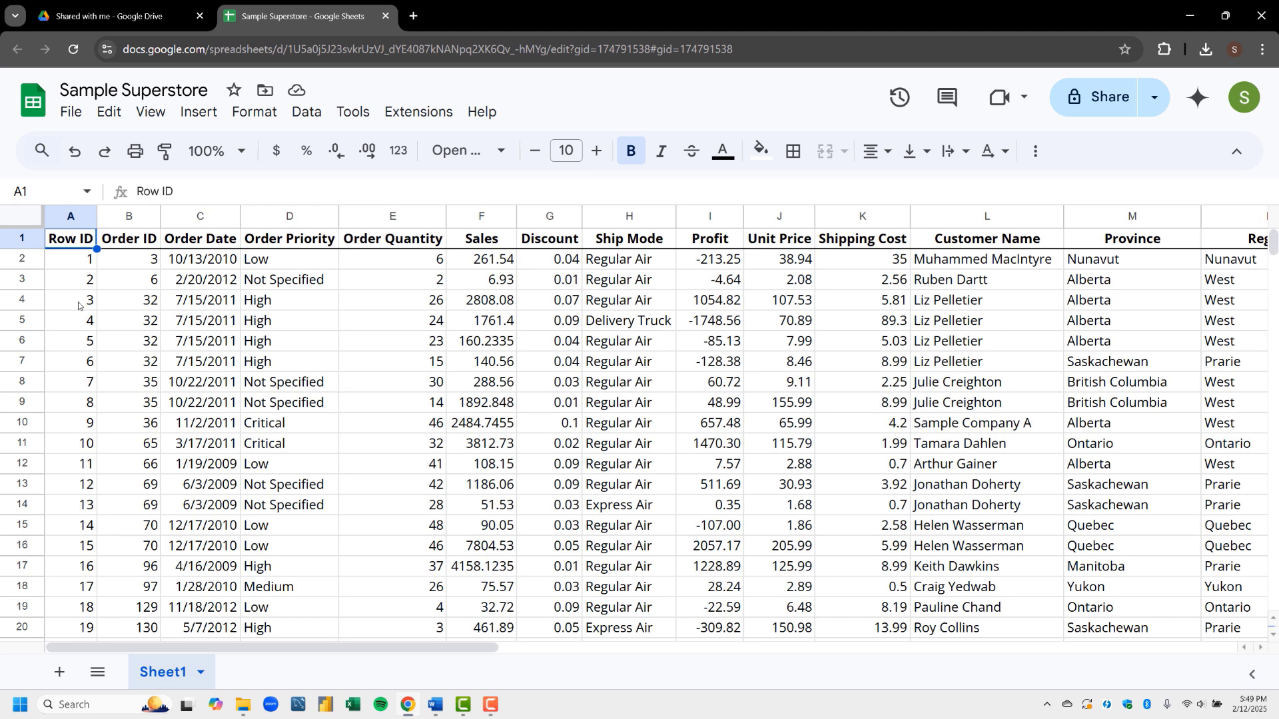
{"action": "key", "text": "Right"}
{"action": "key", "text": "Right"}
{"action": "key", "text": "Right"}
{"action": "key", "text": "Right"}
{"action": "key", "text": "Right"}
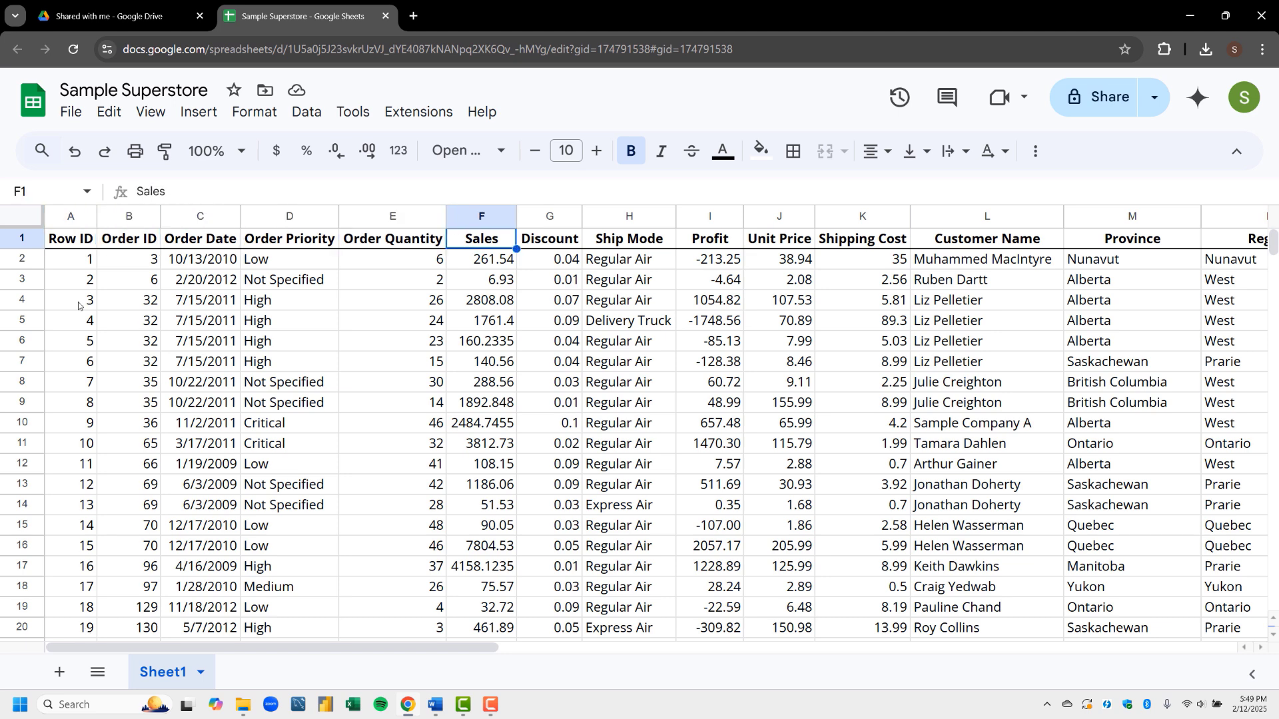
{"action": "key", "text": "Right"}
{"action": "key", "text": "Right"}
{"action": "key", "text": "Right"}
{"action": "key", "text": "Right"}
{"action": "key", "text": "Right"}
{"action": "key", "text": "Right"}
{"action": "key", "text": "Right"}
{"action": "key", "text": "Right"}
{"action": "key", "text": "Right"}
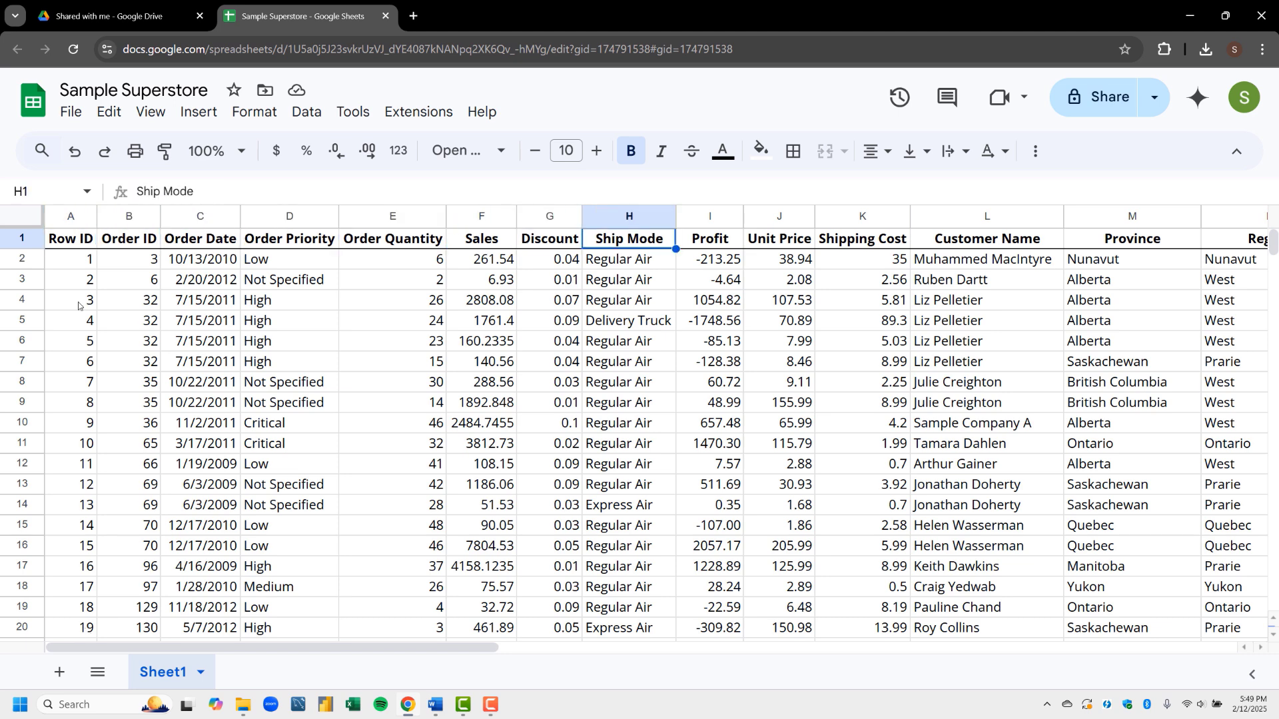
{"action": "key", "text": "Right"}
{"action": "key", "text": "Right"}
{"action": "key", "text": "Right"}
{"action": "key", "text": "Right"}
{"action": "key", "text": "Right"}
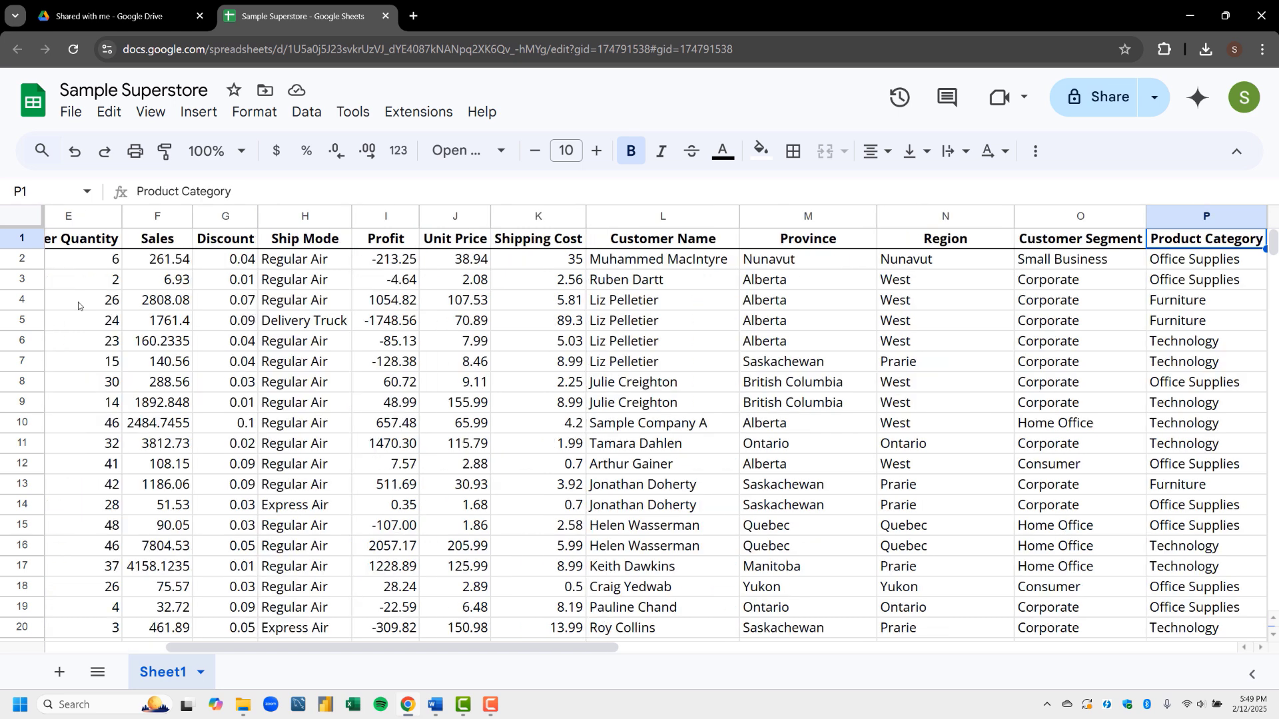
{"action": "key", "text": "Right"}
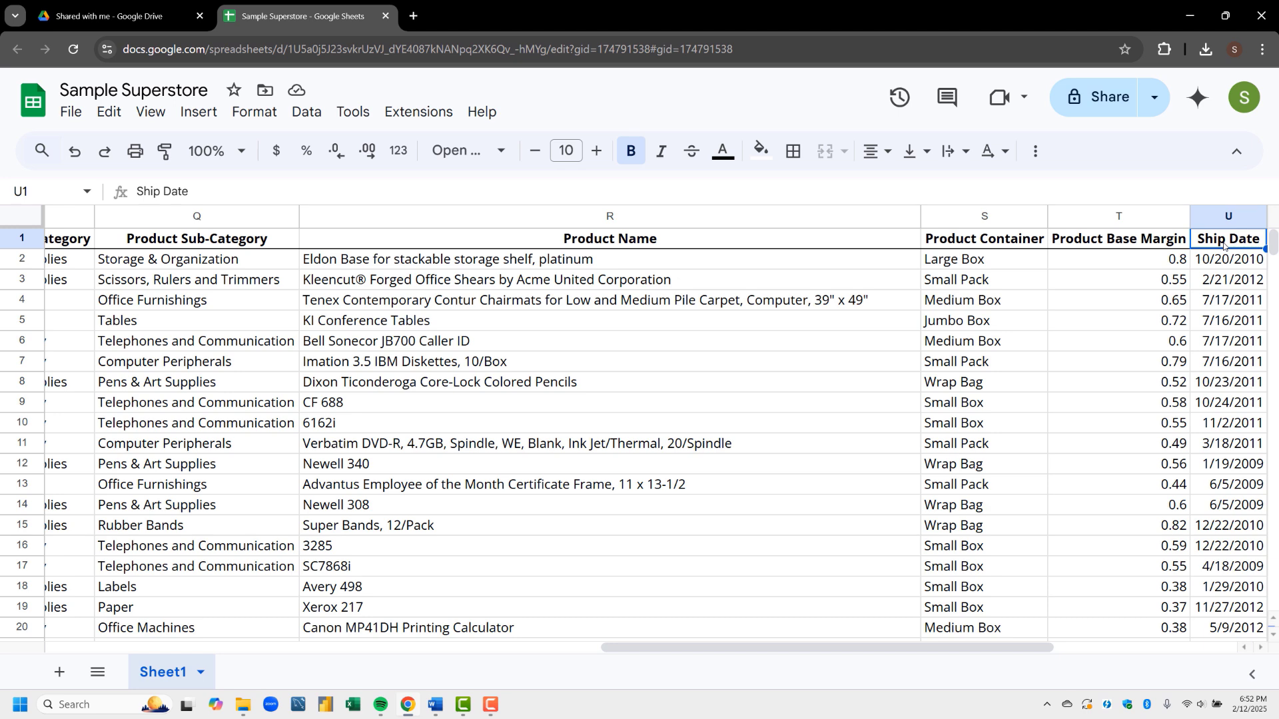
{"action": "key", "text": "ctrl+Left"}
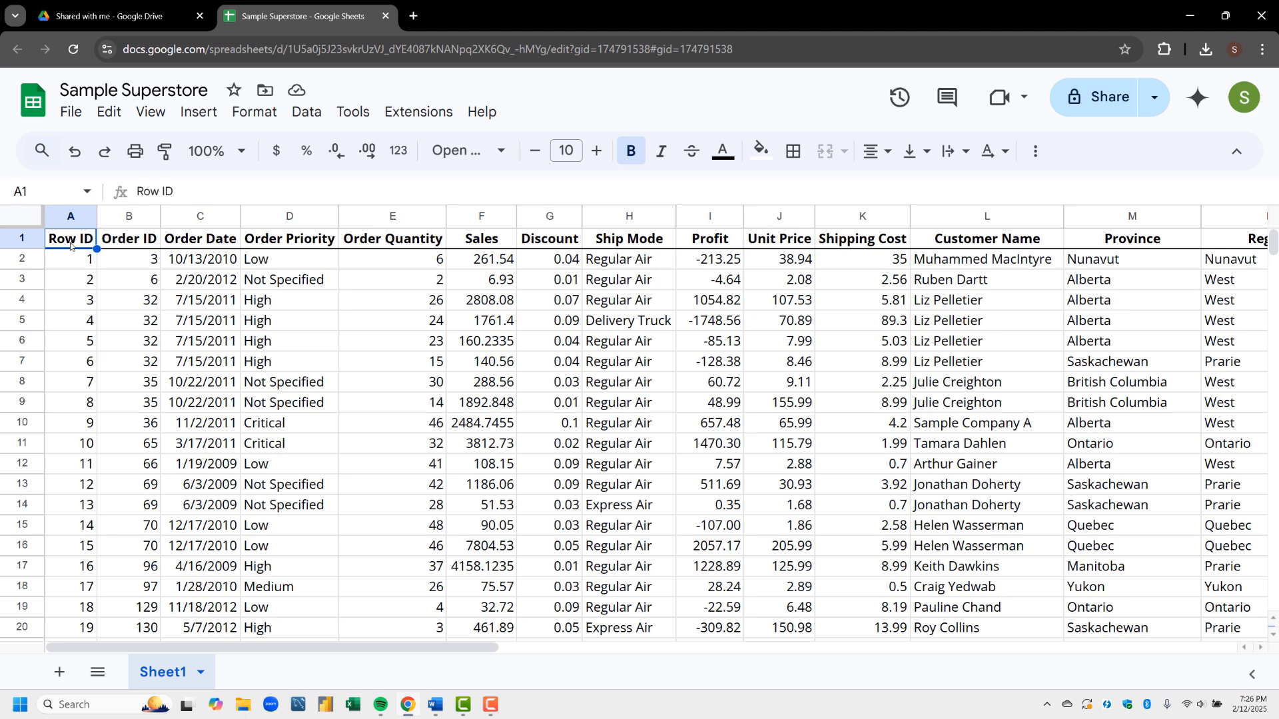
Freeze the header row (1 row) of the Sample Superstore sheet
{"action": "scroll", "coordinate": [71, 246], "scroll_direction": "down", "scroll_amount": 6}
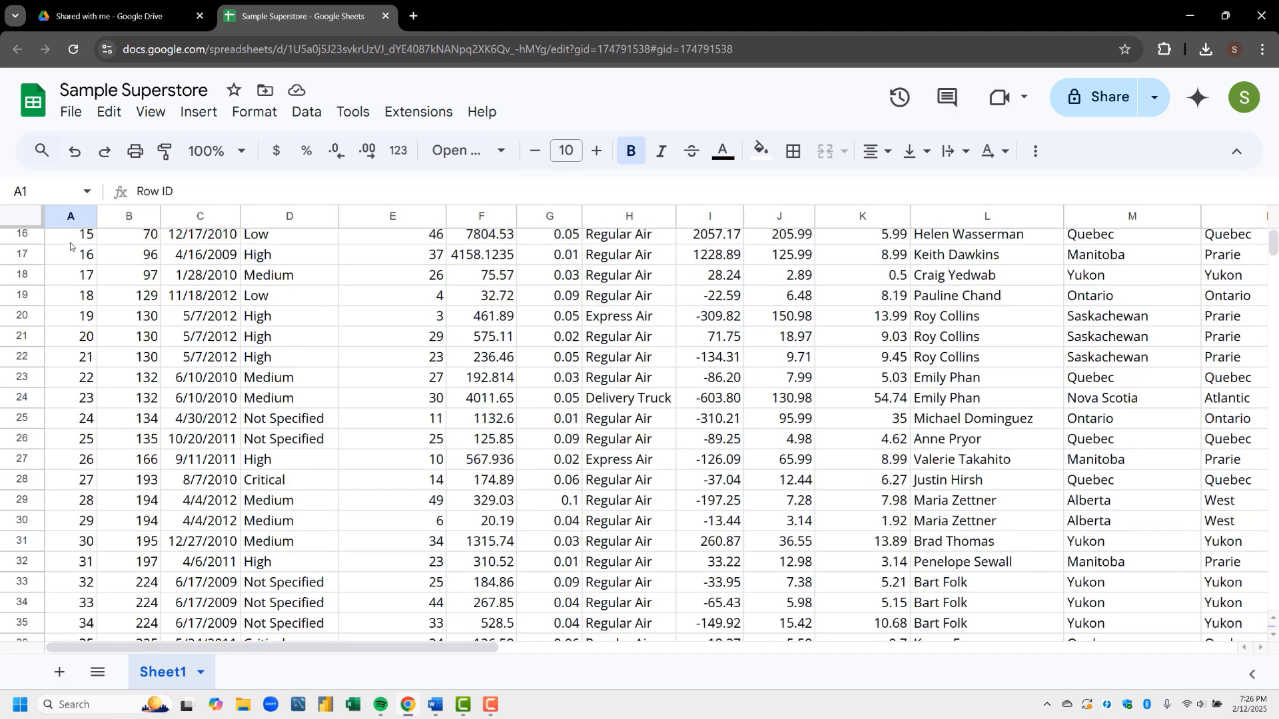
{"action": "scroll", "coordinate": [74, 253], "scroll_direction": "down", "scroll_amount": 5}
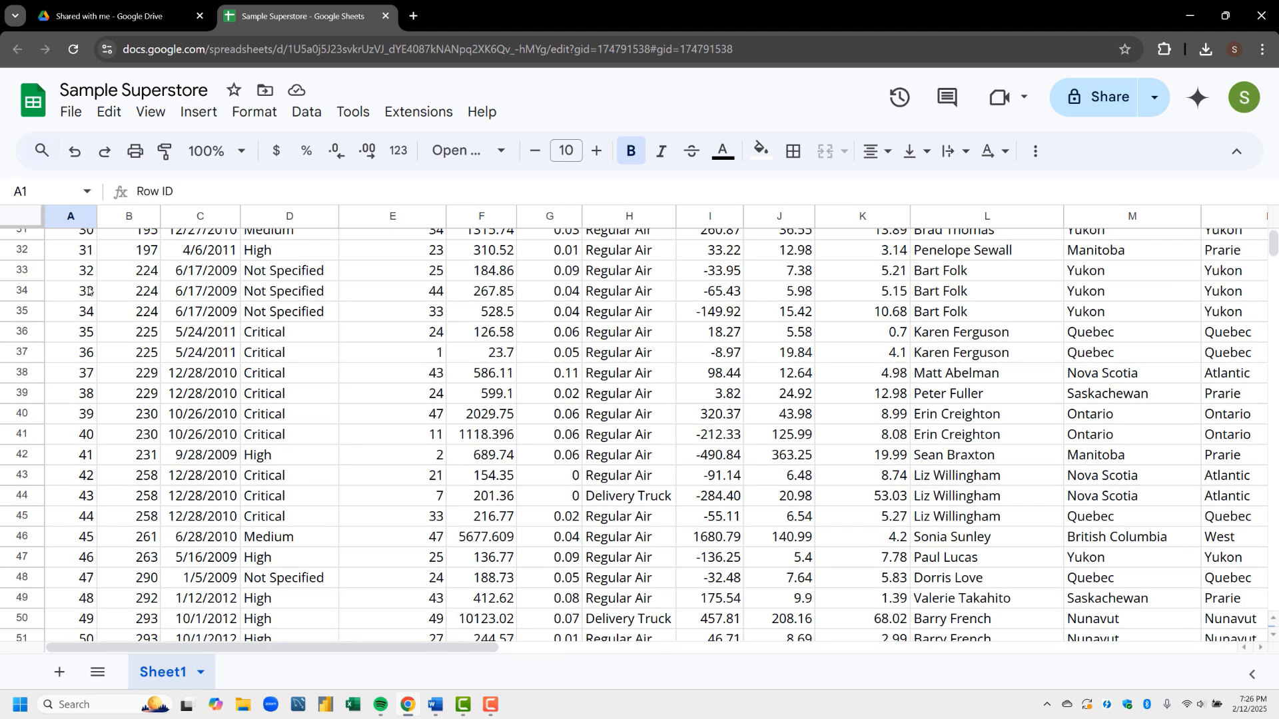
{"action": "scroll", "coordinate": [88, 291], "scroll_direction": "down", "scroll_amount": 8}
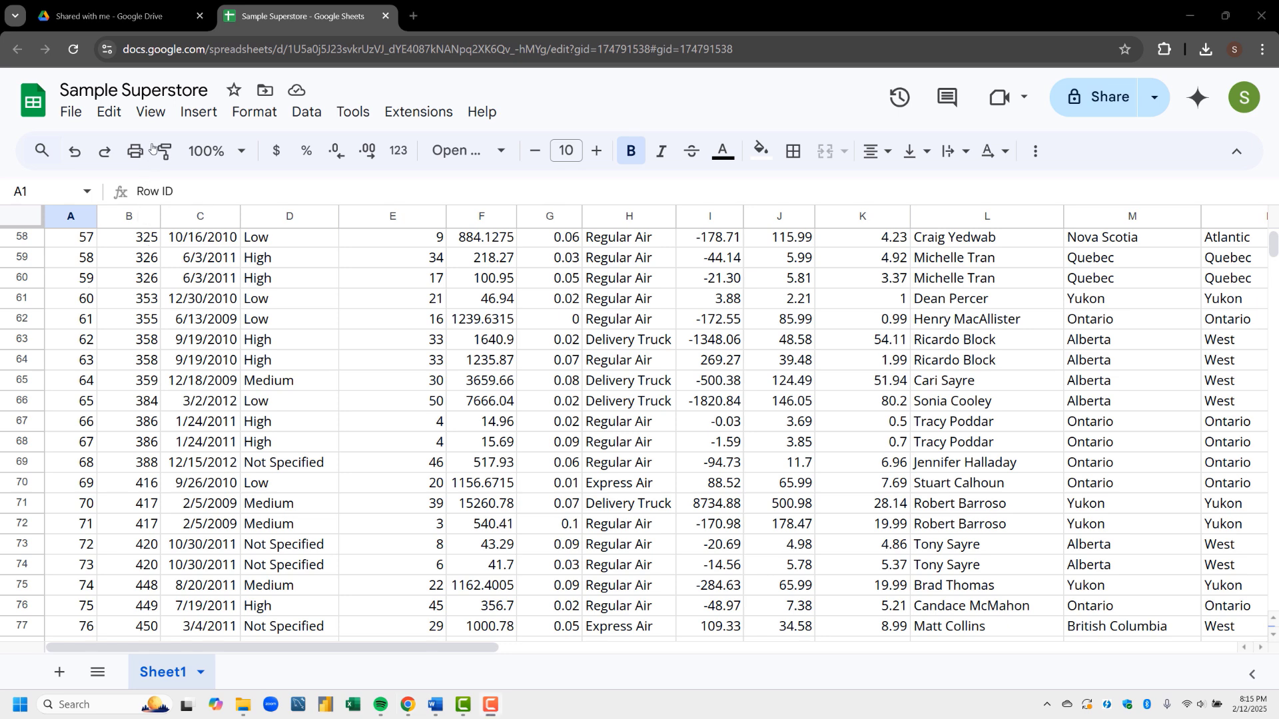
{"action": "left_click", "coordinate": [150, 112]}
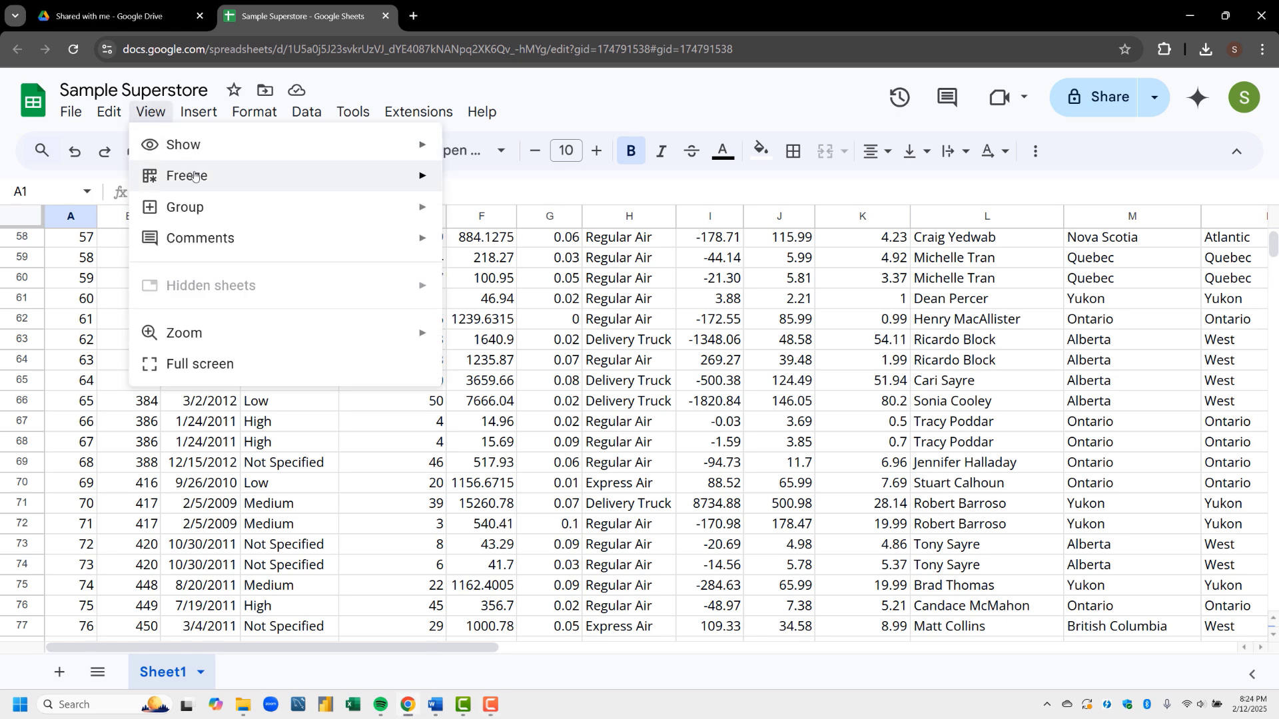
{"action": "mouse_move", "coordinate": [194, 176]}
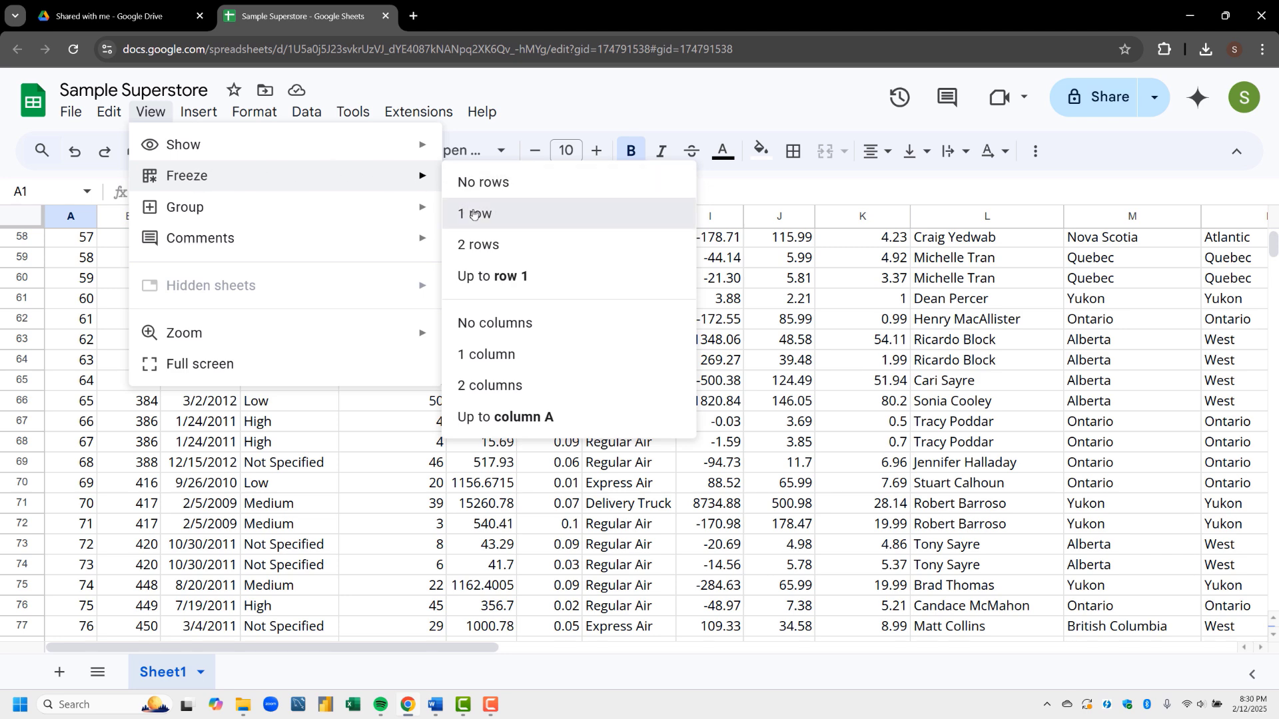
{"action": "left_click", "coordinate": [474, 214]}
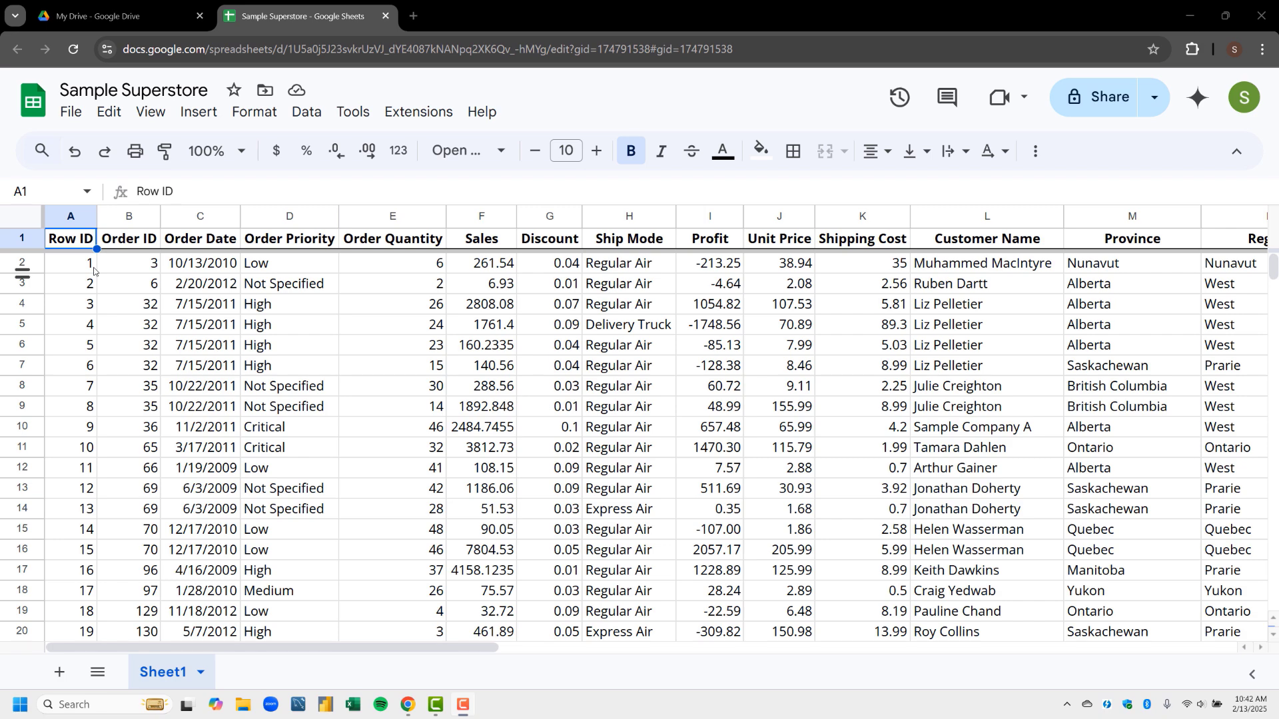
Examine the frozen header row while moving down through the order records and back up
{"action": "scroll", "coordinate": [93, 270], "scroll_direction": "down", "scroll_amount": 9}
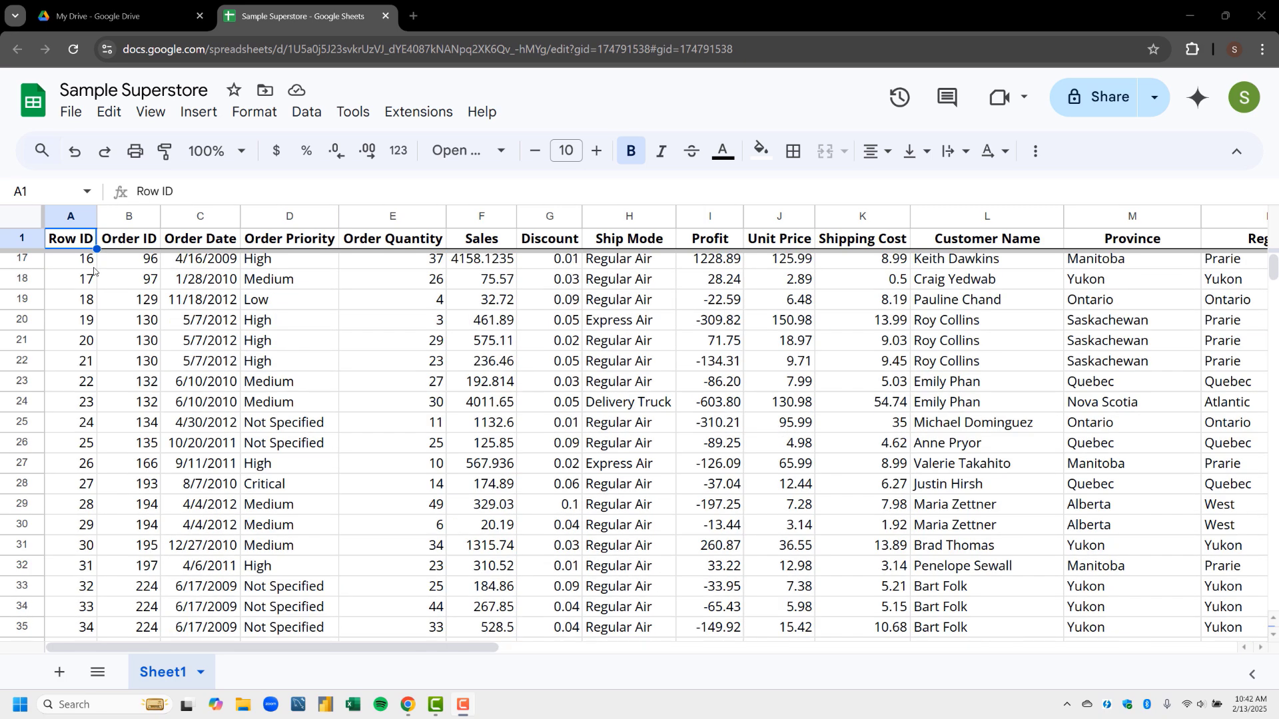
{"action": "scroll", "coordinate": [111, 328], "scroll_direction": "down", "scroll_amount": 11}
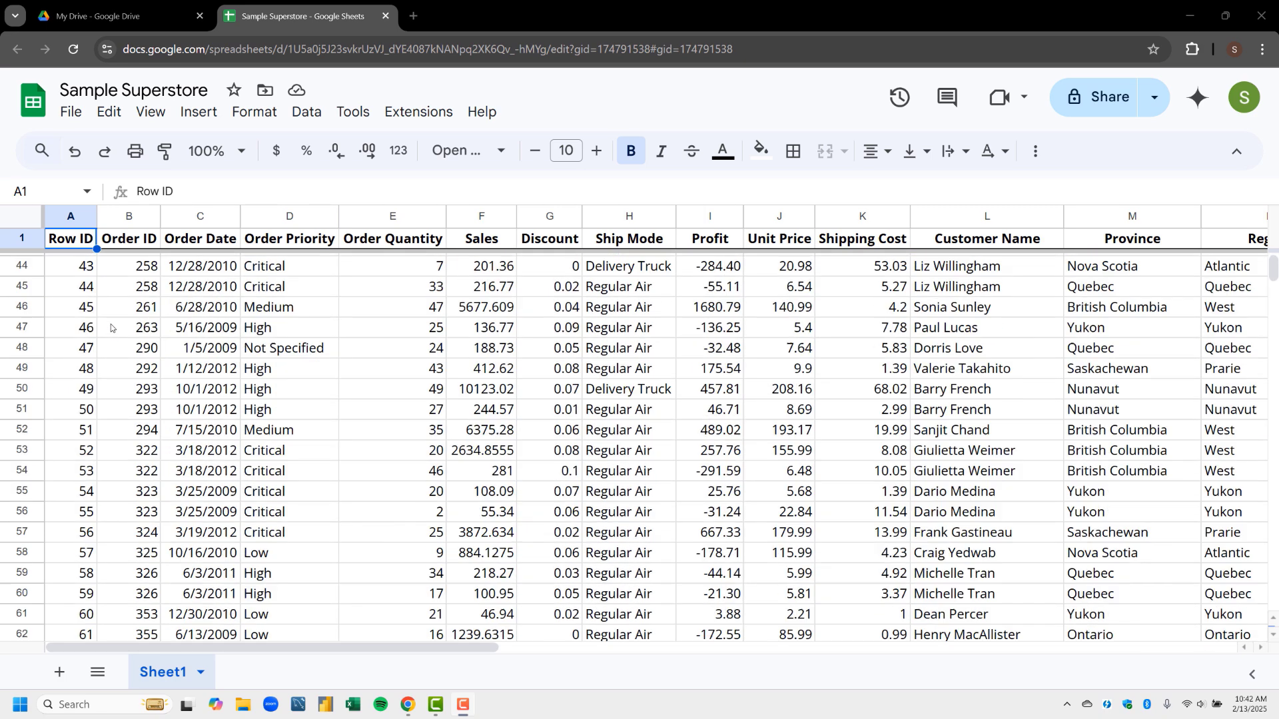
{"action": "scroll", "coordinate": [112, 328], "scroll_direction": "down", "scroll_amount": 8}
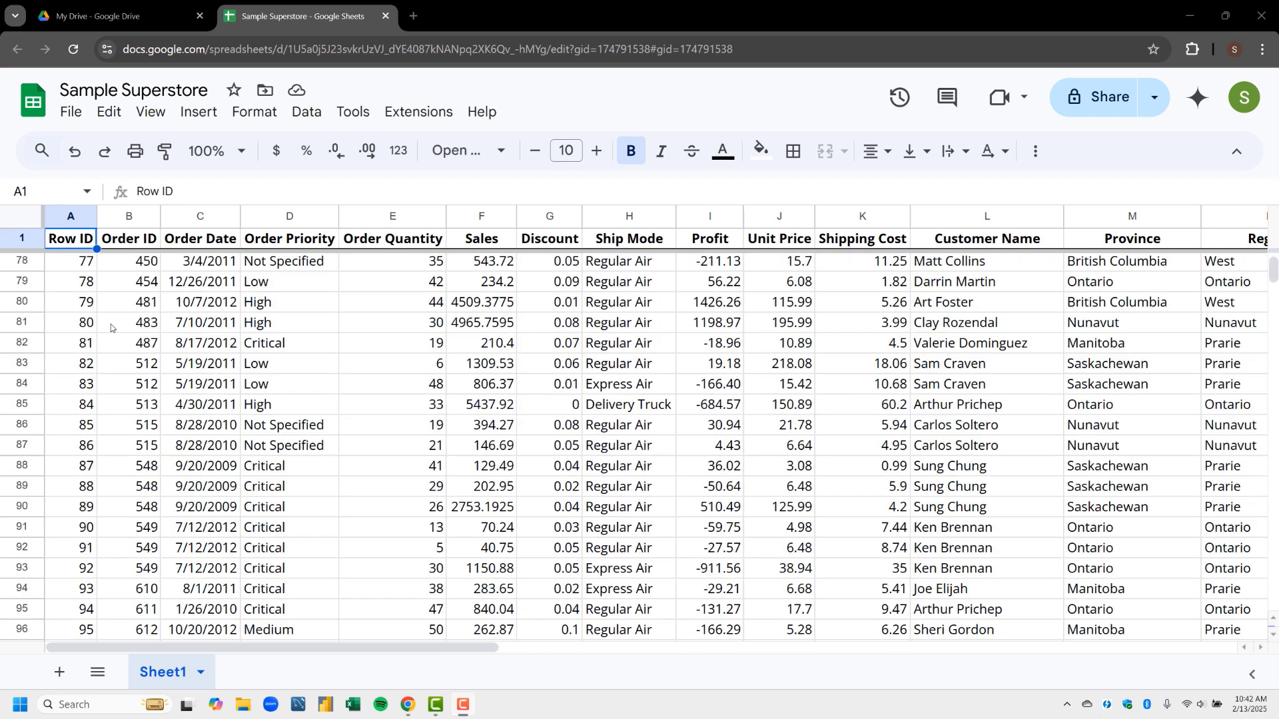
{"action": "scroll", "coordinate": [111, 328], "scroll_direction": "down", "scroll_amount": 9}
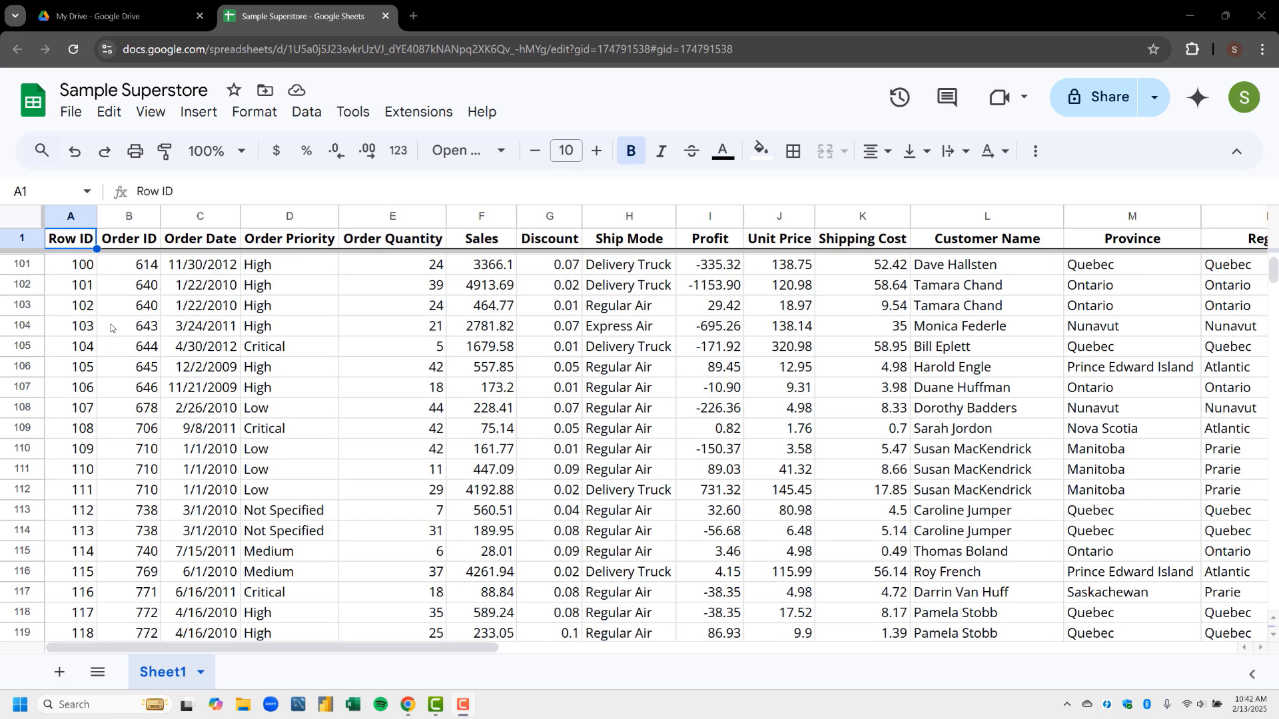
{"action": "scroll", "coordinate": [112, 328], "scroll_direction": "down", "scroll_amount": 10}
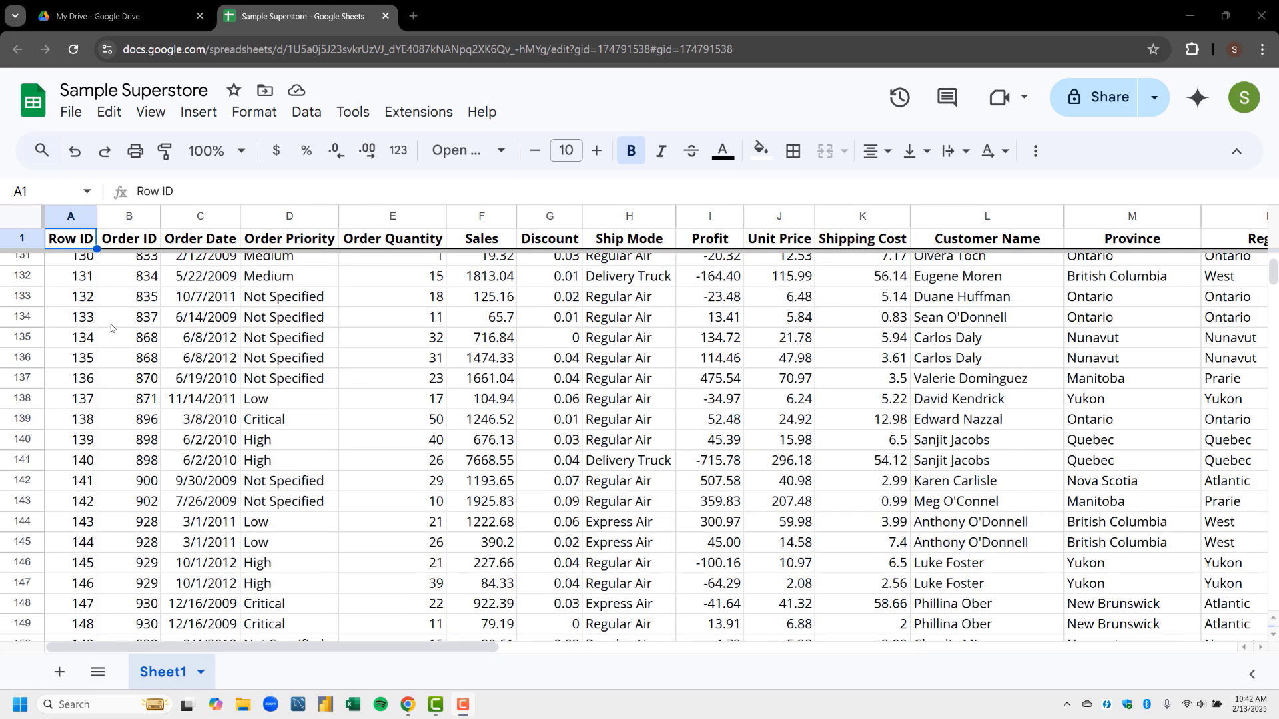
{"action": "scroll", "coordinate": [111, 327], "scroll_direction": "up", "scroll_amount": 10}
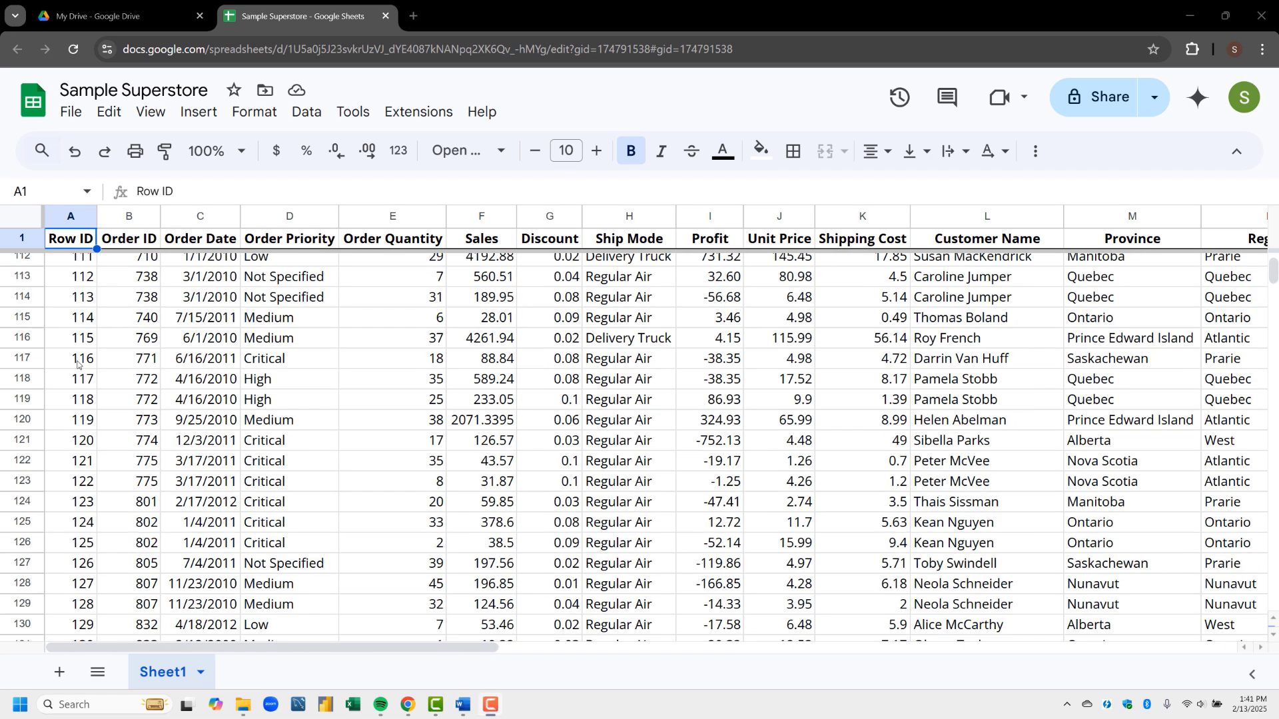
{"action": "scroll", "coordinate": [78, 363], "scroll_direction": "up", "scroll_amount": 13}
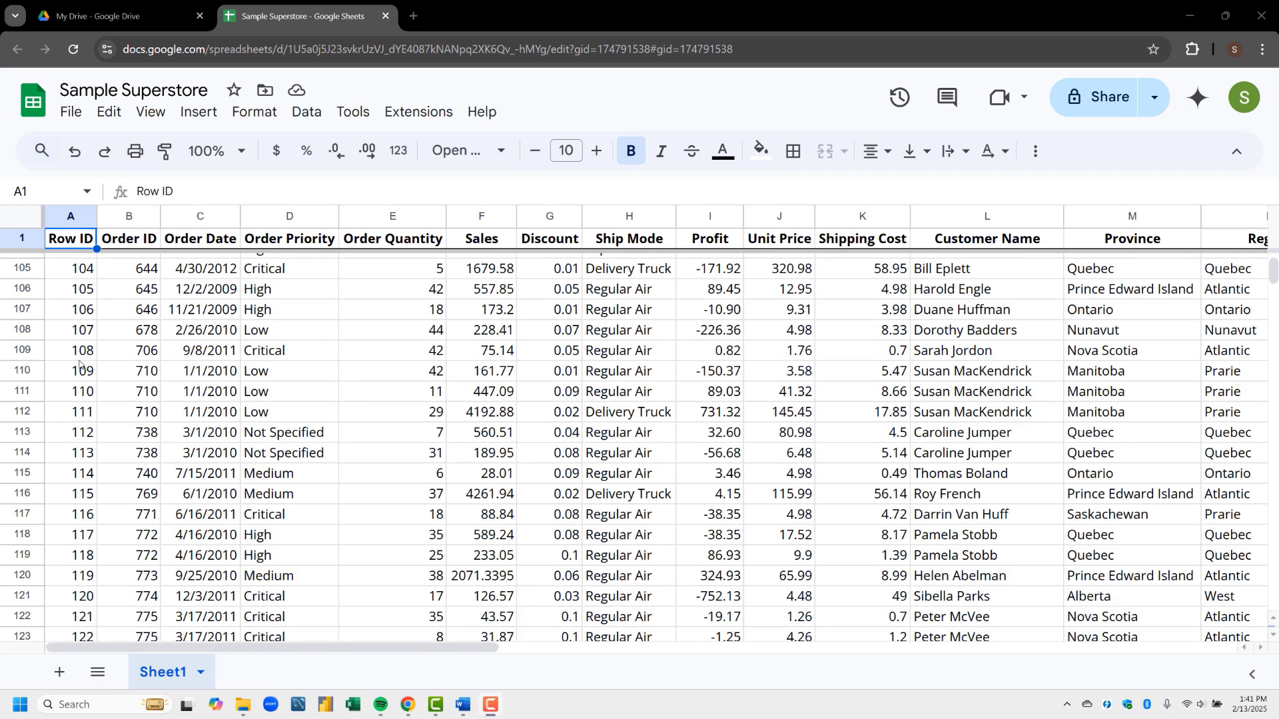
{"action": "scroll", "coordinate": [81, 363], "scroll_direction": "up", "scroll_amount": 20}
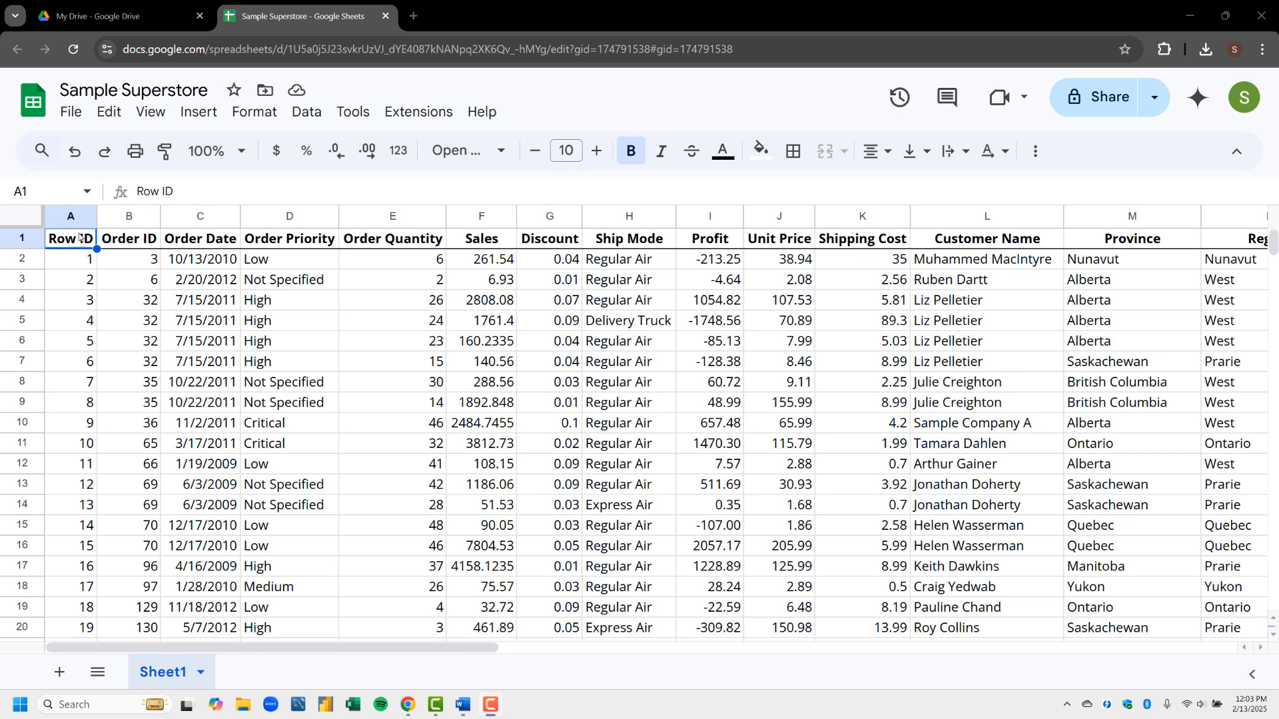
Freeze the first 2 rows of the Sample Superstore sheet
{"action": "left_click", "coordinate": [153, 111]}
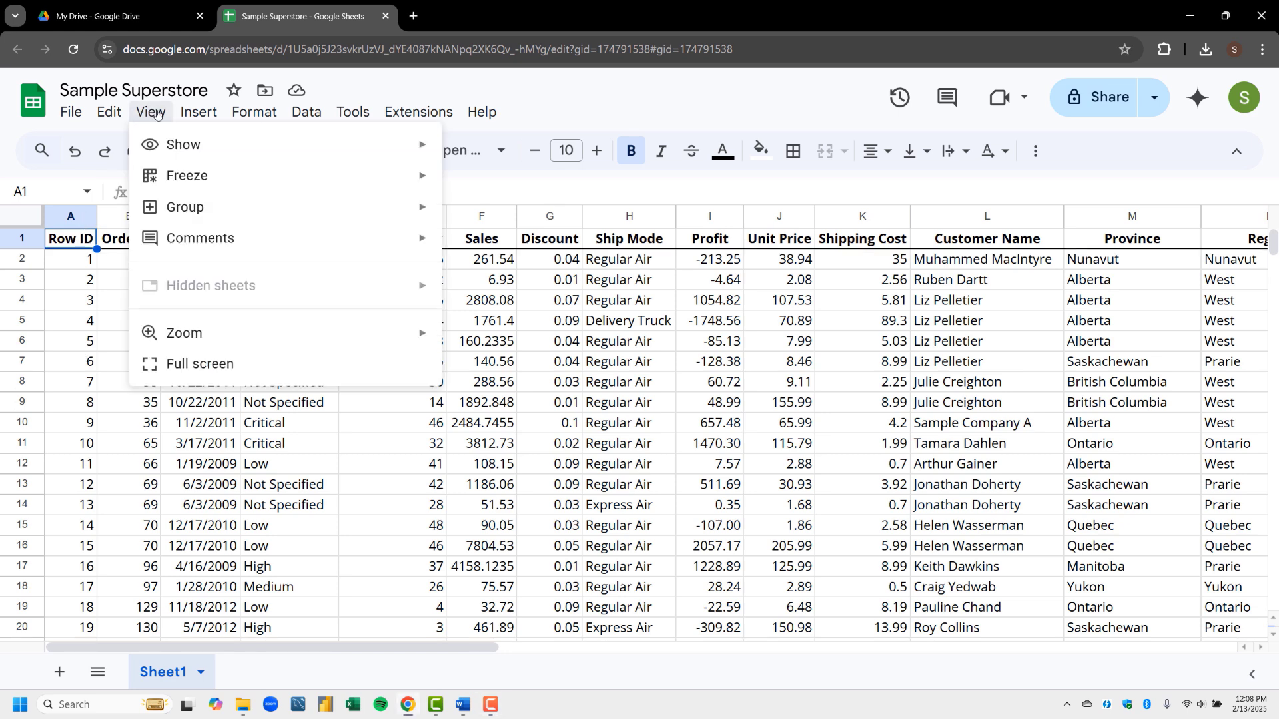
{"action": "mouse_move", "coordinate": [188, 176]}
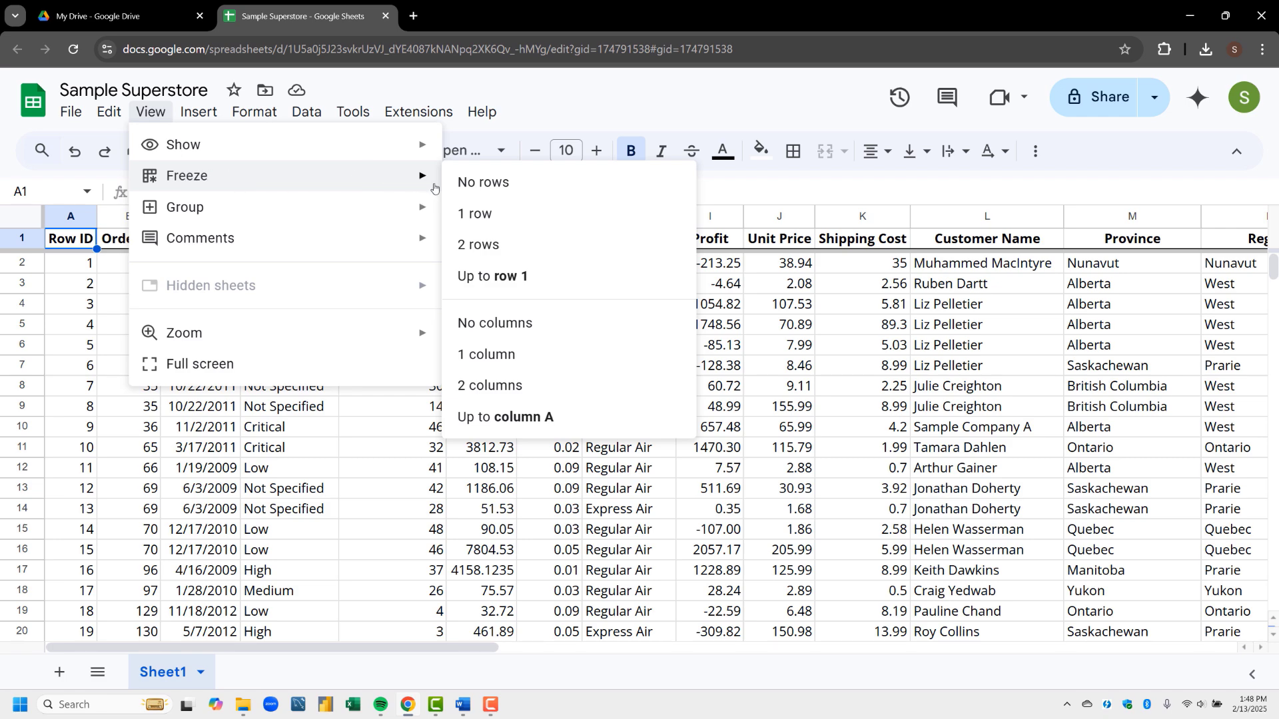
{"action": "left_click", "coordinate": [469, 244]}
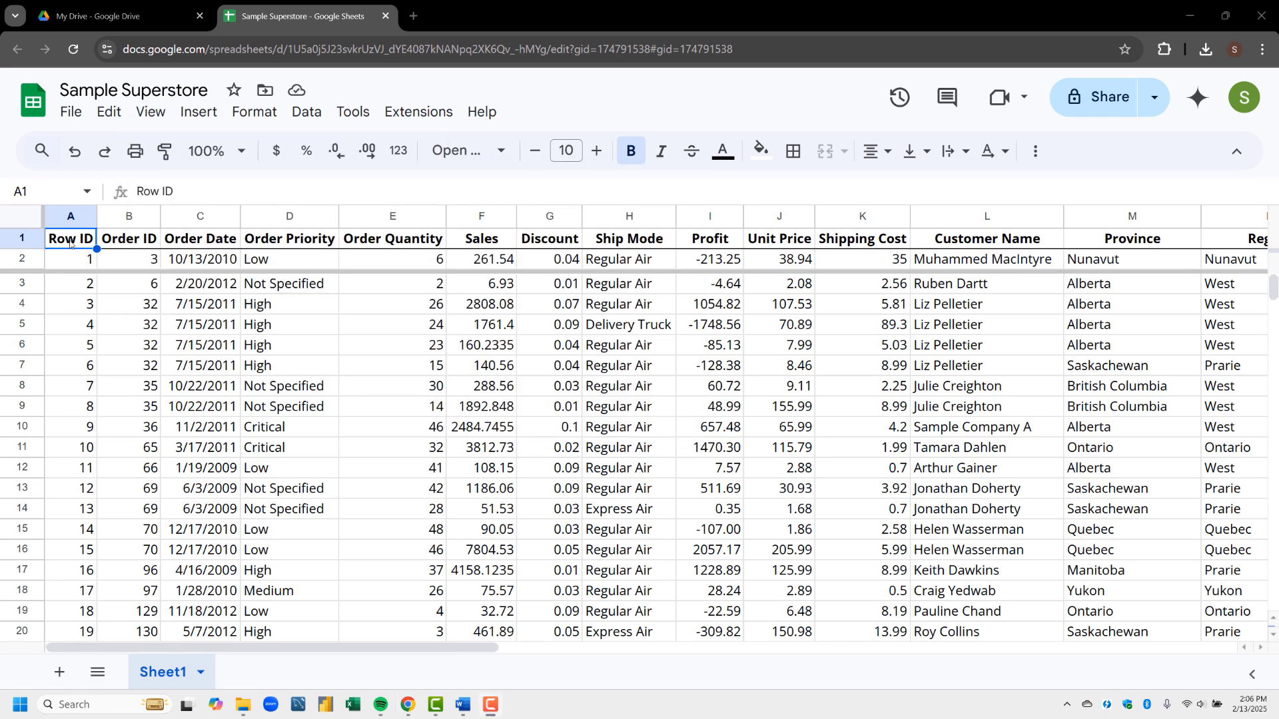
Check the two frozen rows against the records further down, and go back to the top of the data to cell C4
{"action": "scroll", "coordinate": [70, 244], "scroll_direction": "down", "scroll_amount": 15}
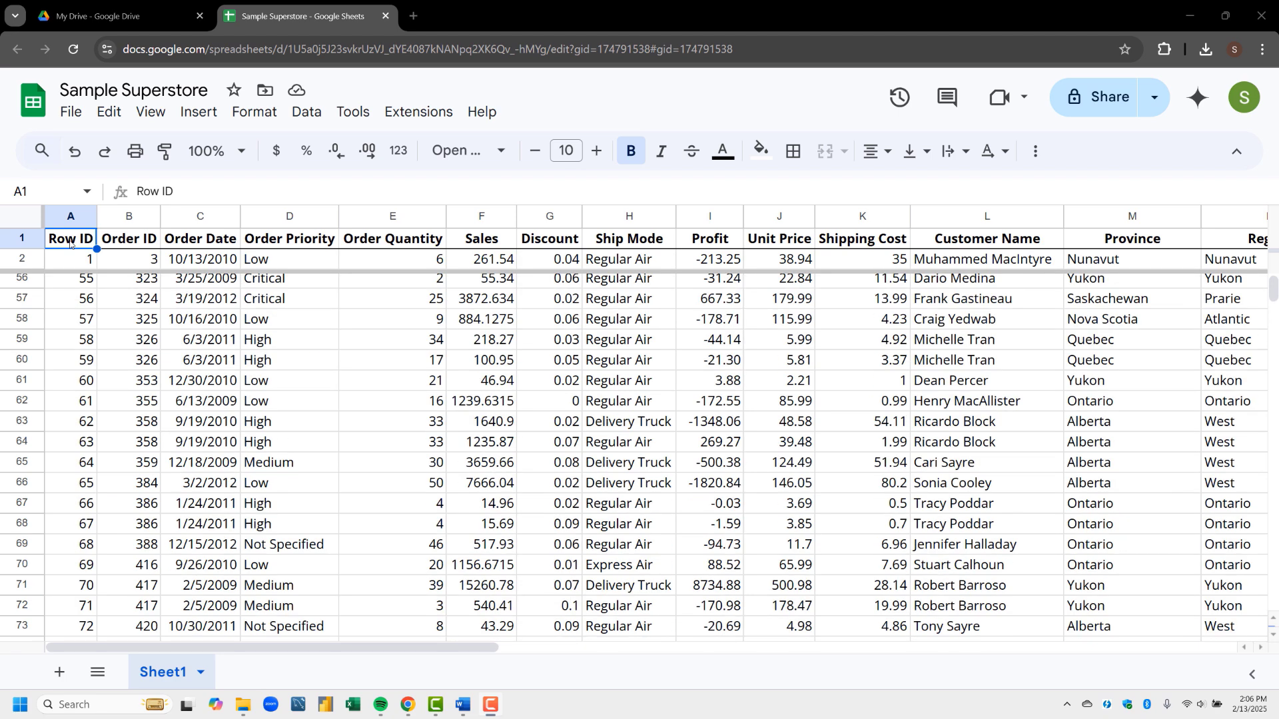
{"action": "scroll", "coordinate": [70, 244], "scroll_direction": "down", "scroll_amount": 10}
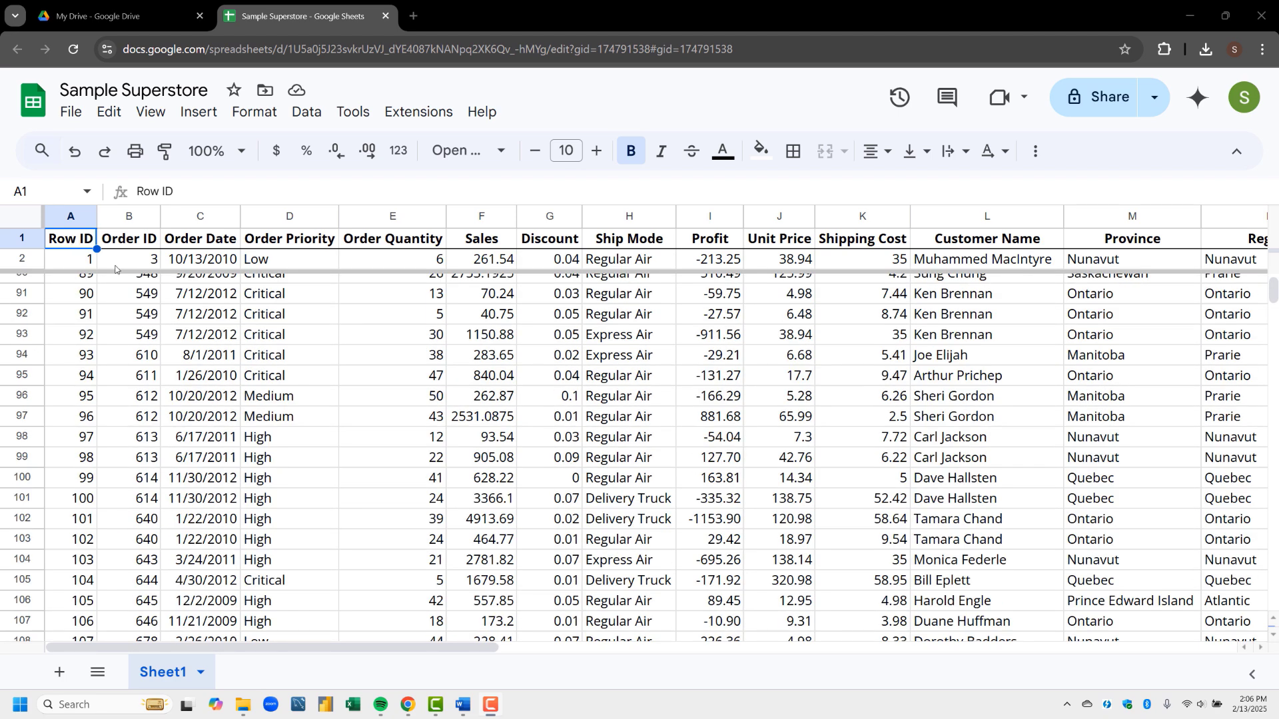
{"action": "left_click", "coordinate": [81, 302]}
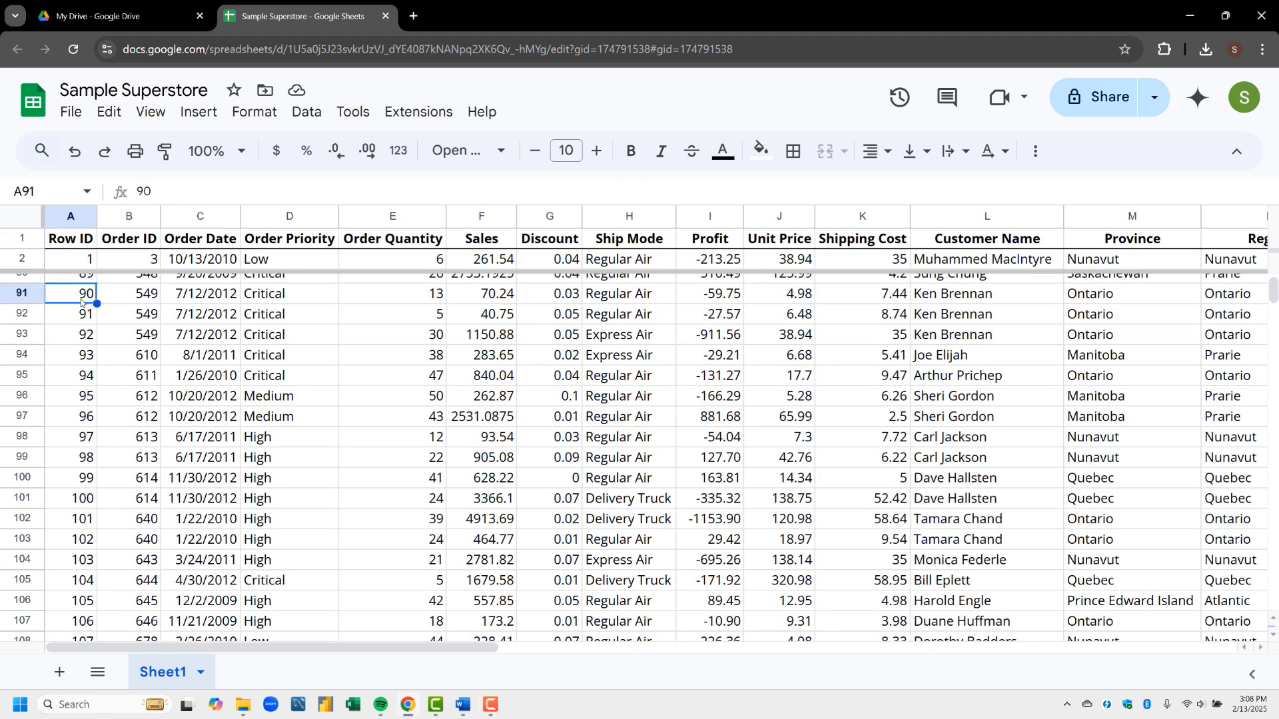
{"action": "key", "text": "ctrl+Up"}
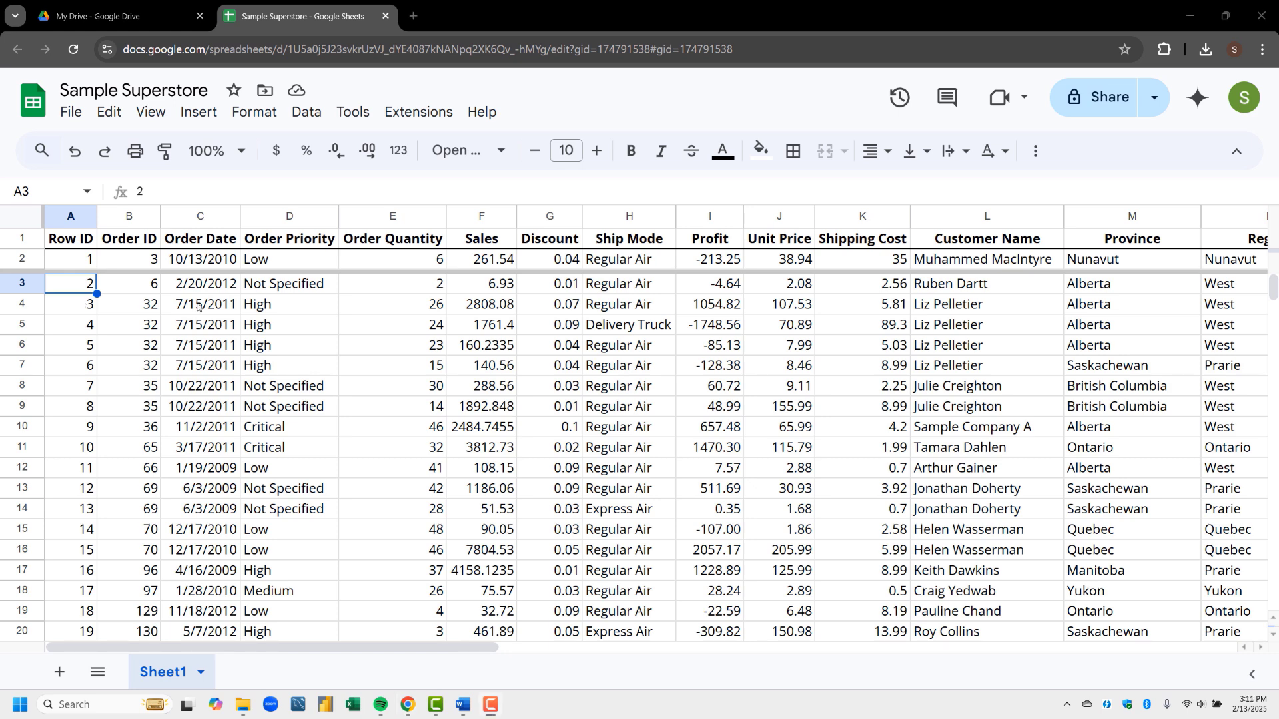
{"action": "left_click", "coordinate": [198, 307]}
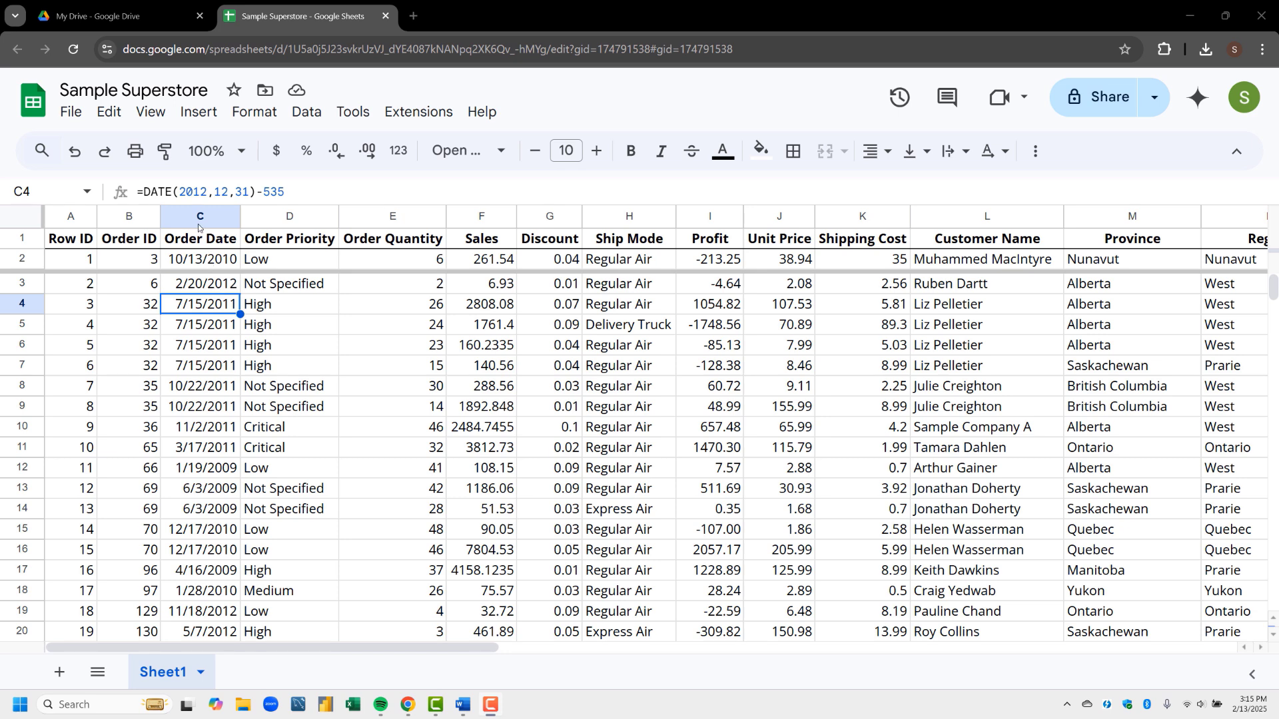
Freeze the Sample Superstore rows up to row 4 and check them against the records further down
{"action": "left_click", "coordinate": [154, 113]}
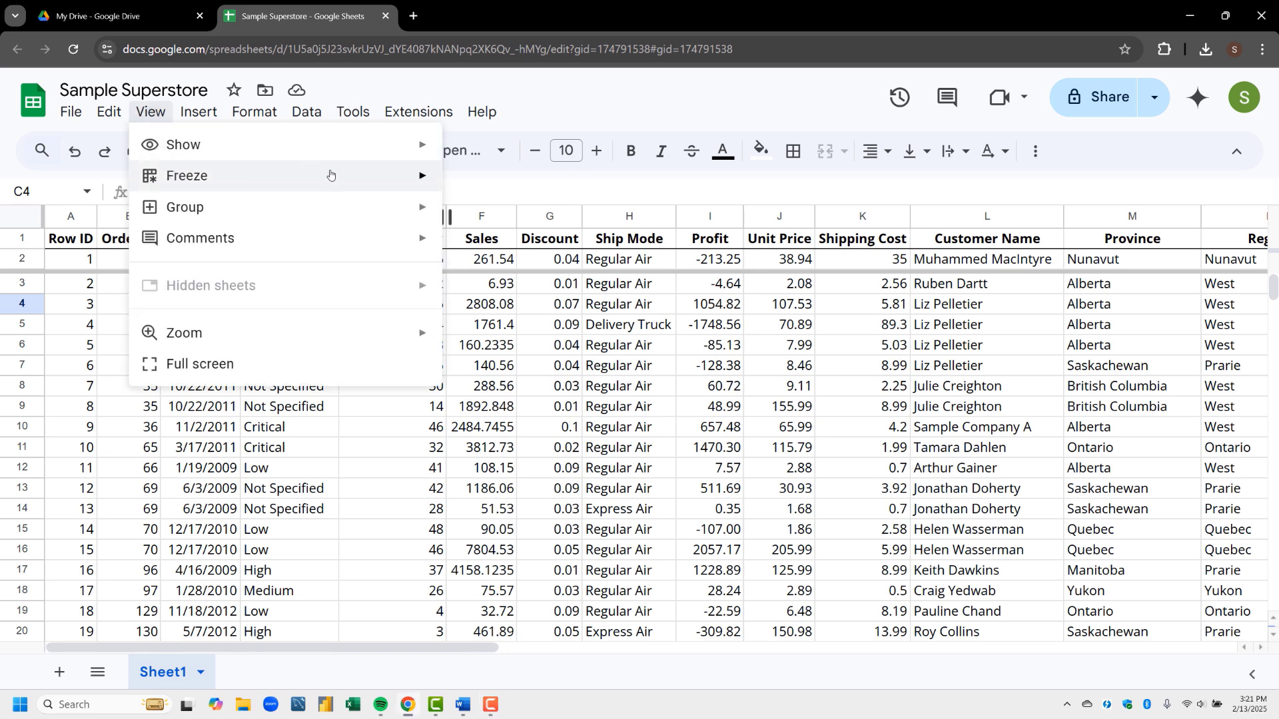
{"action": "mouse_move", "coordinate": [403, 177]}
{"action": "left_click", "coordinate": [476, 274]}
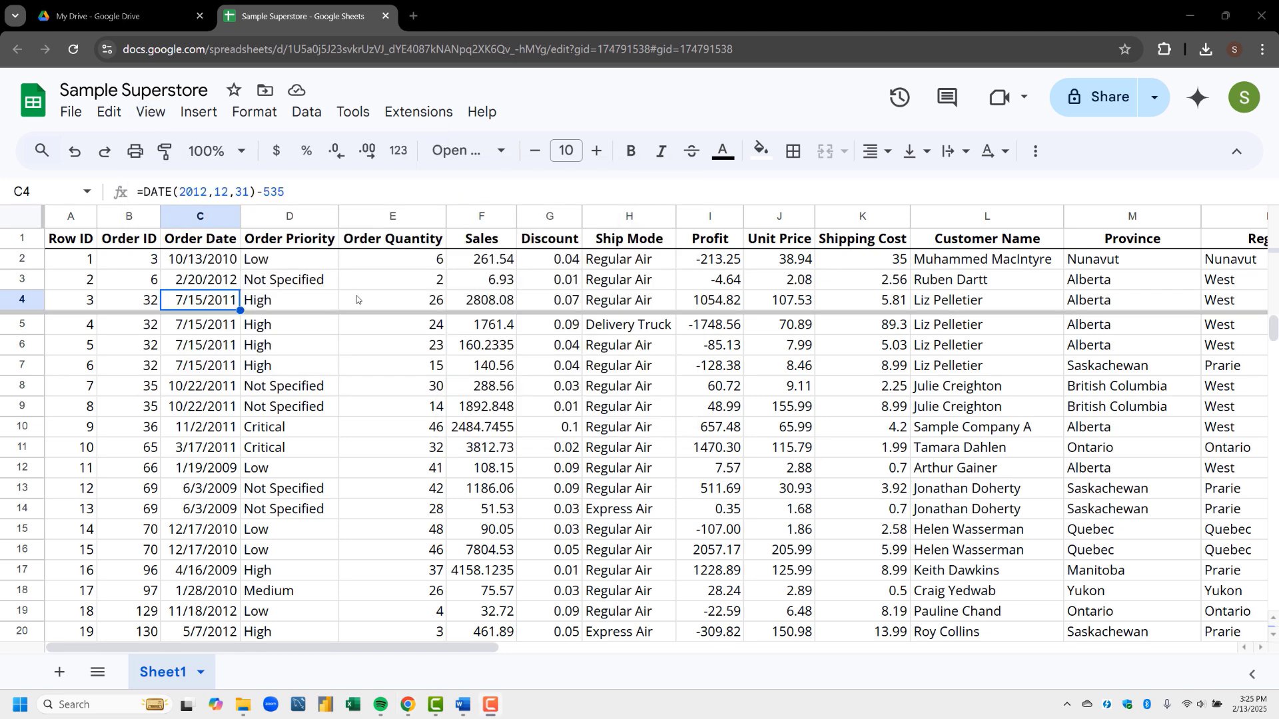
{"action": "scroll", "coordinate": [357, 305], "scroll_direction": "down", "scroll_amount": 6}
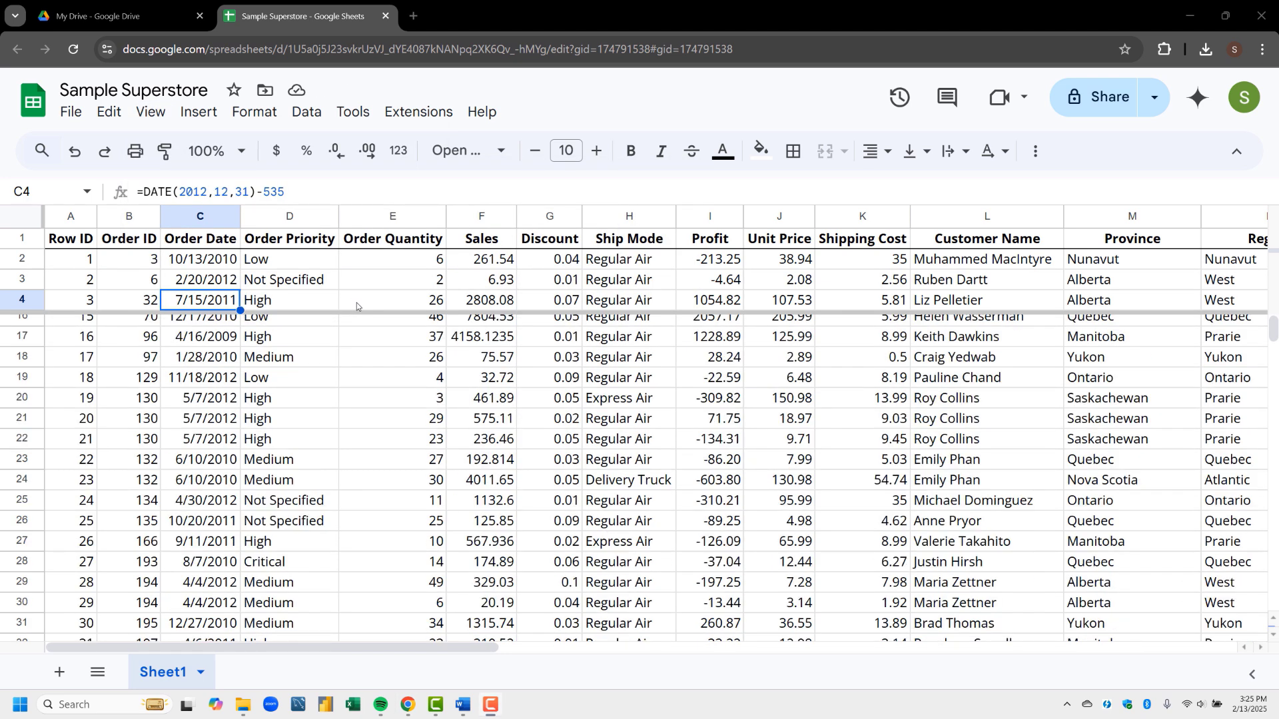
{"action": "scroll", "coordinate": [357, 305], "scroll_direction": "down", "scroll_amount": 5}
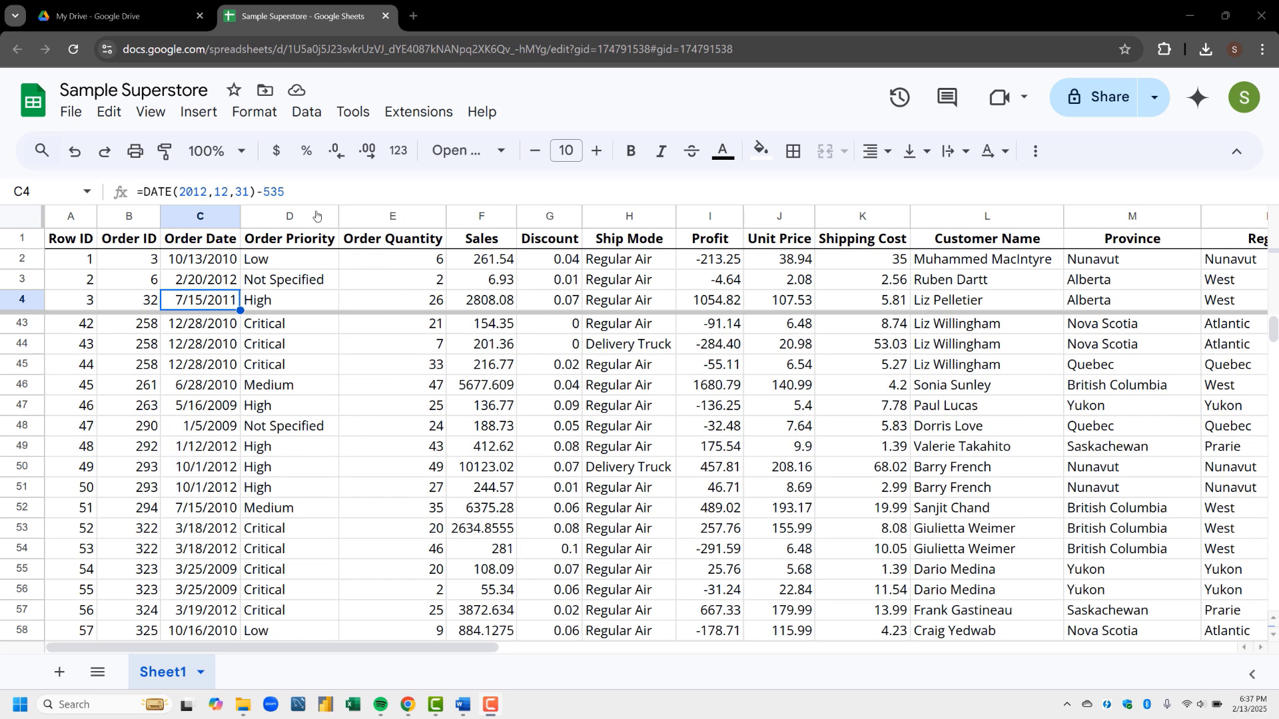
Remove all frozen rows from the Sample Superstore sheet
{"action": "left_click", "coordinate": [153, 114]}
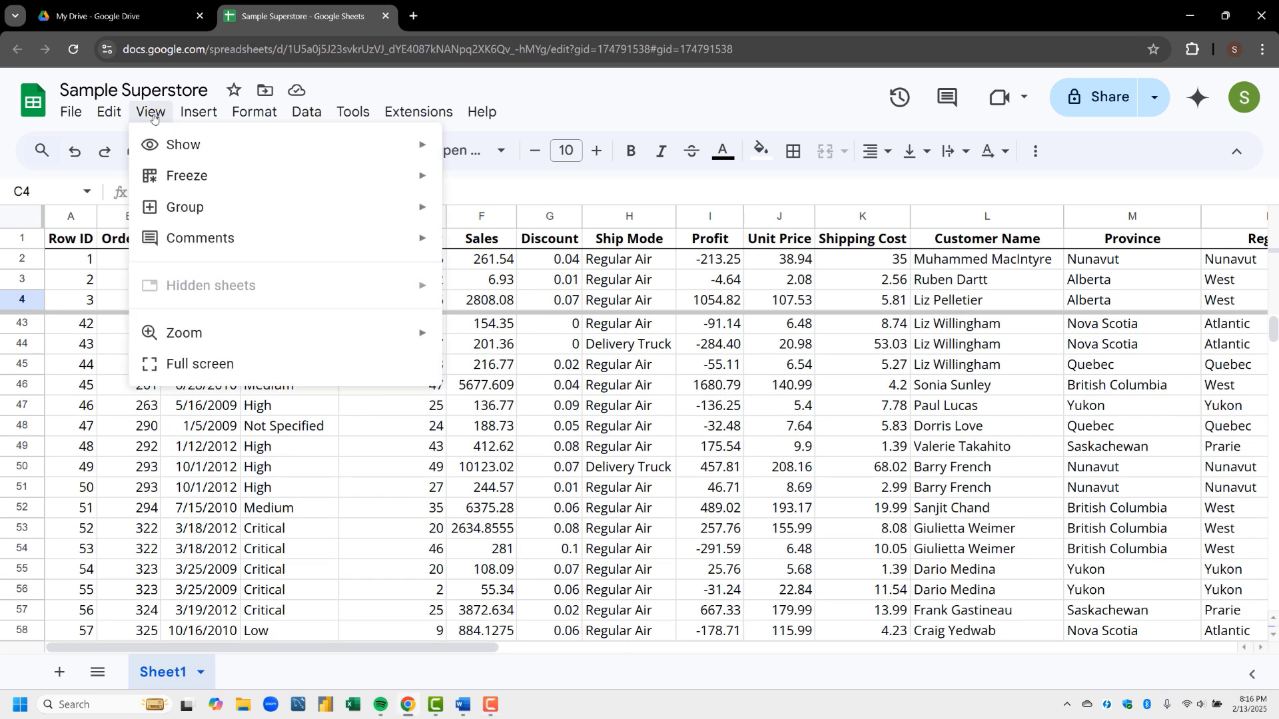
{"action": "mouse_move", "coordinate": [256, 178]}
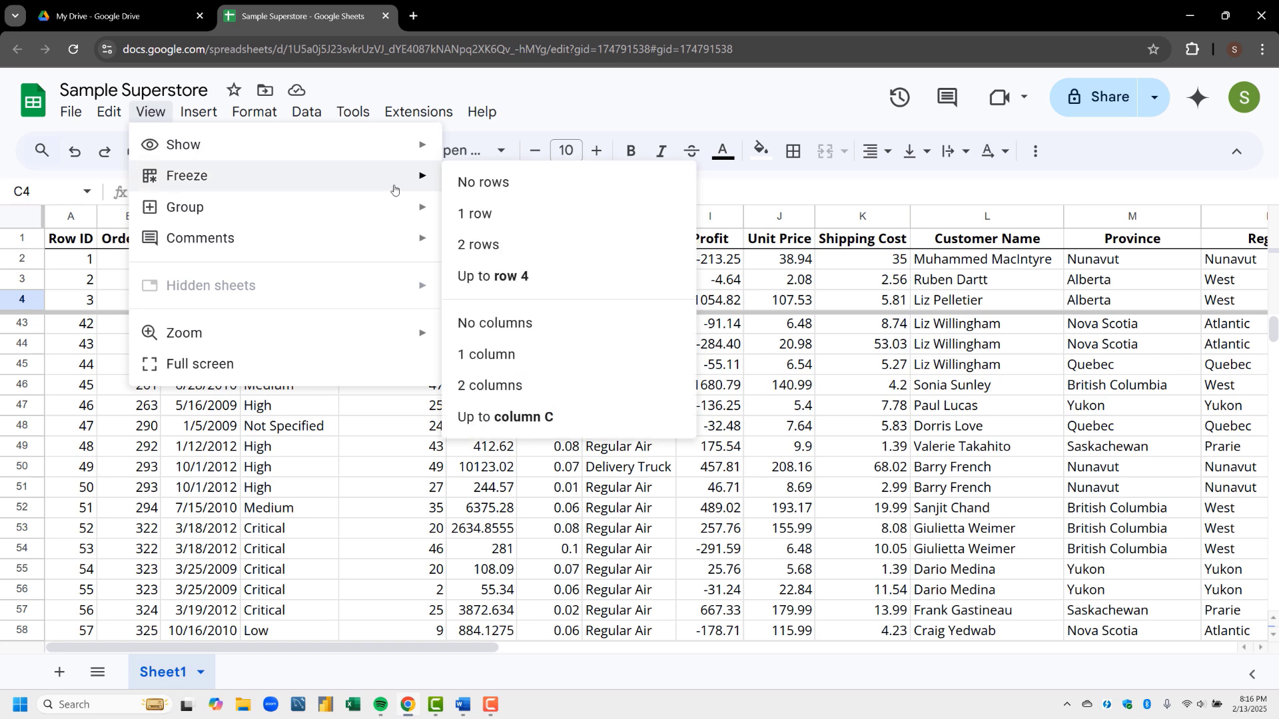
{"action": "left_click", "coordinate": [466, 185]}
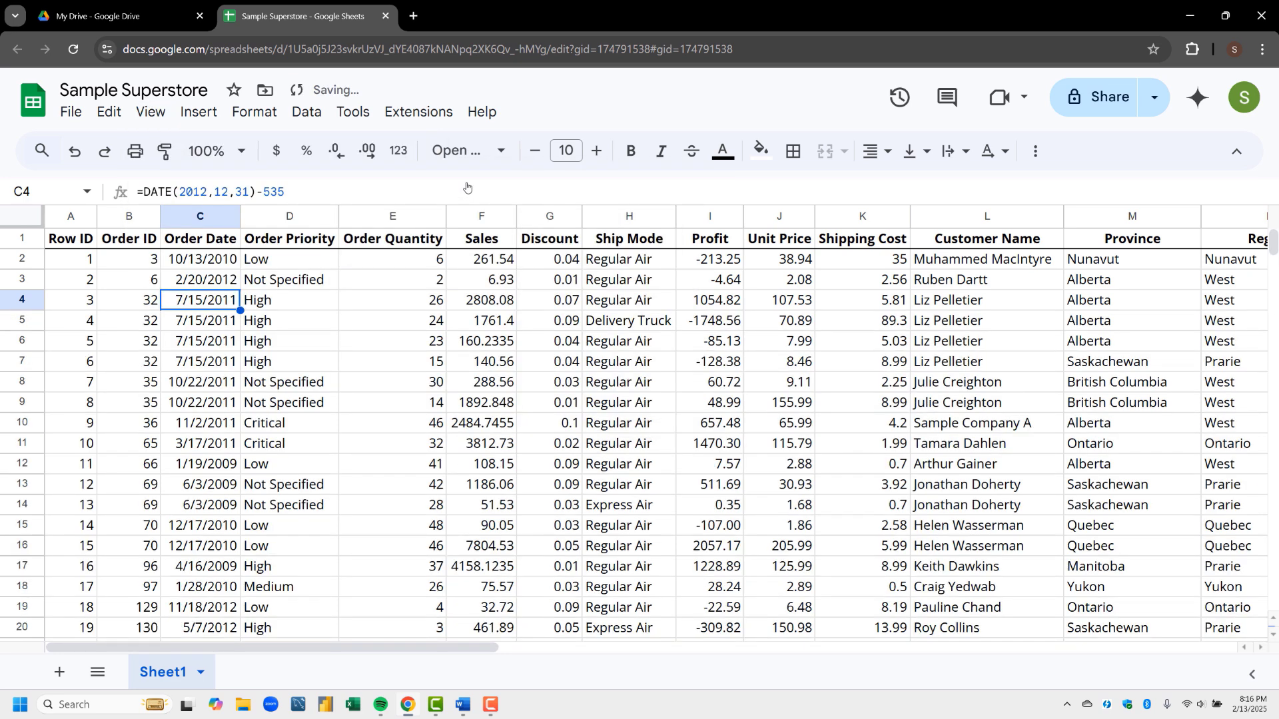
Freeze the Sample Superstore columns up to column C, using cell C3 as the reference
{"action": "left_click", "coordinate": [216, 322]}
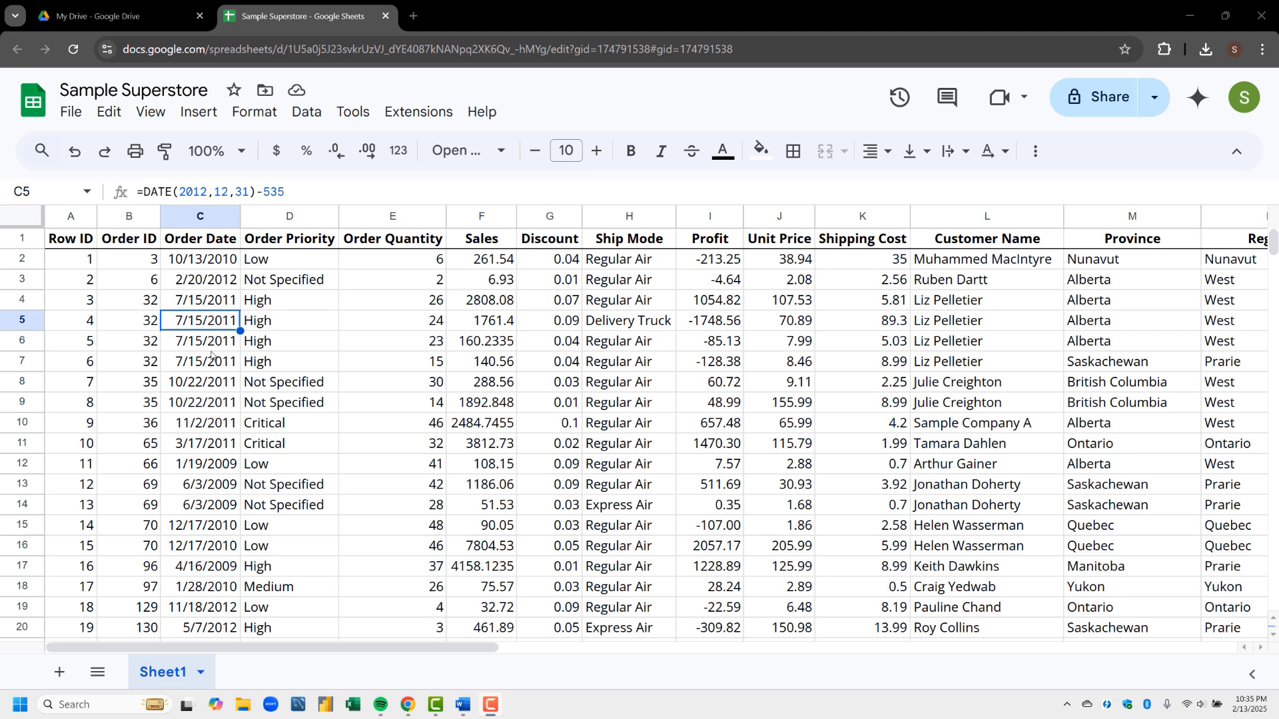
{"action": "left_click", "coordinate": [215, 285]}
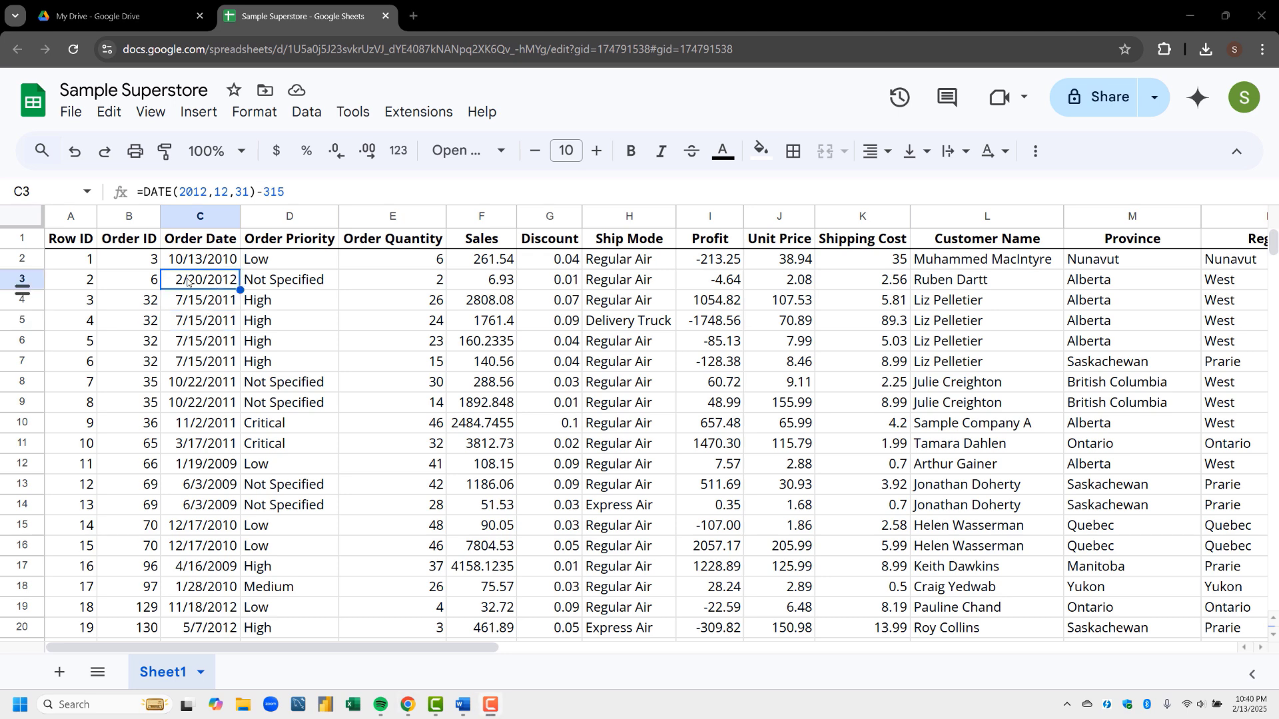
{"action": "left_click", "coordinate": [150, 113]}
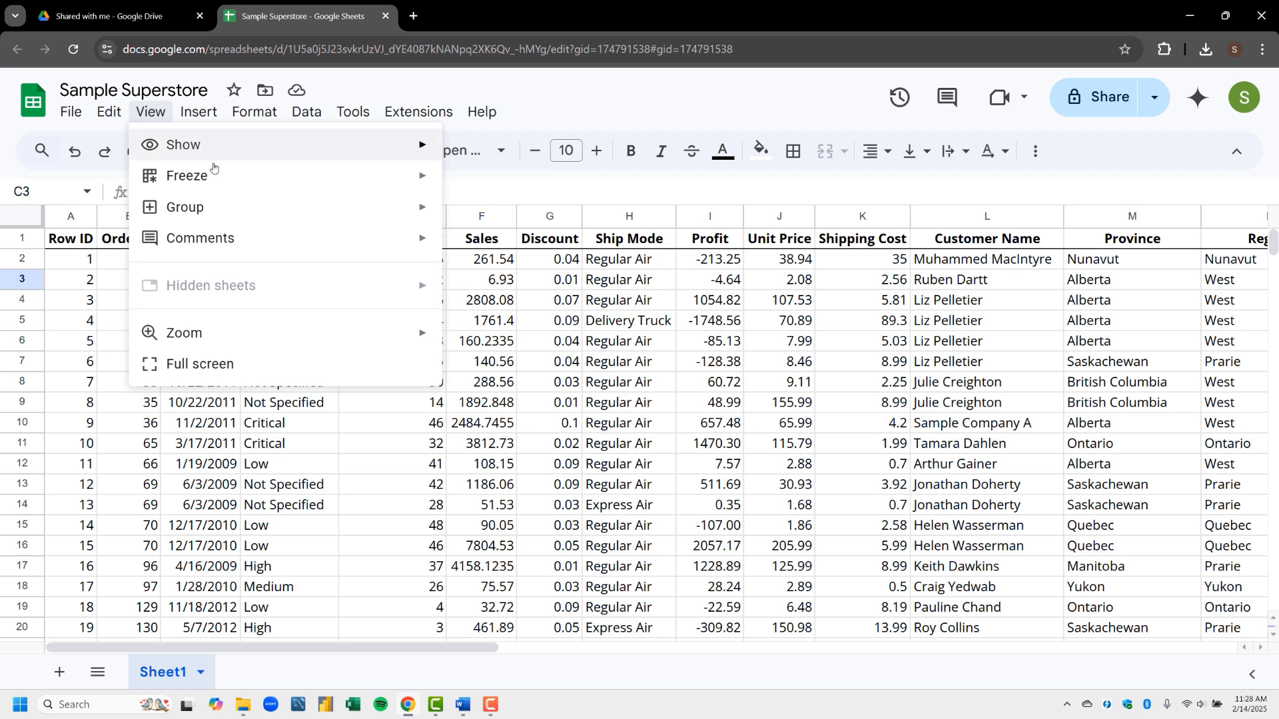
{"action": "mouse_move", "coordinate": [372, 178]}
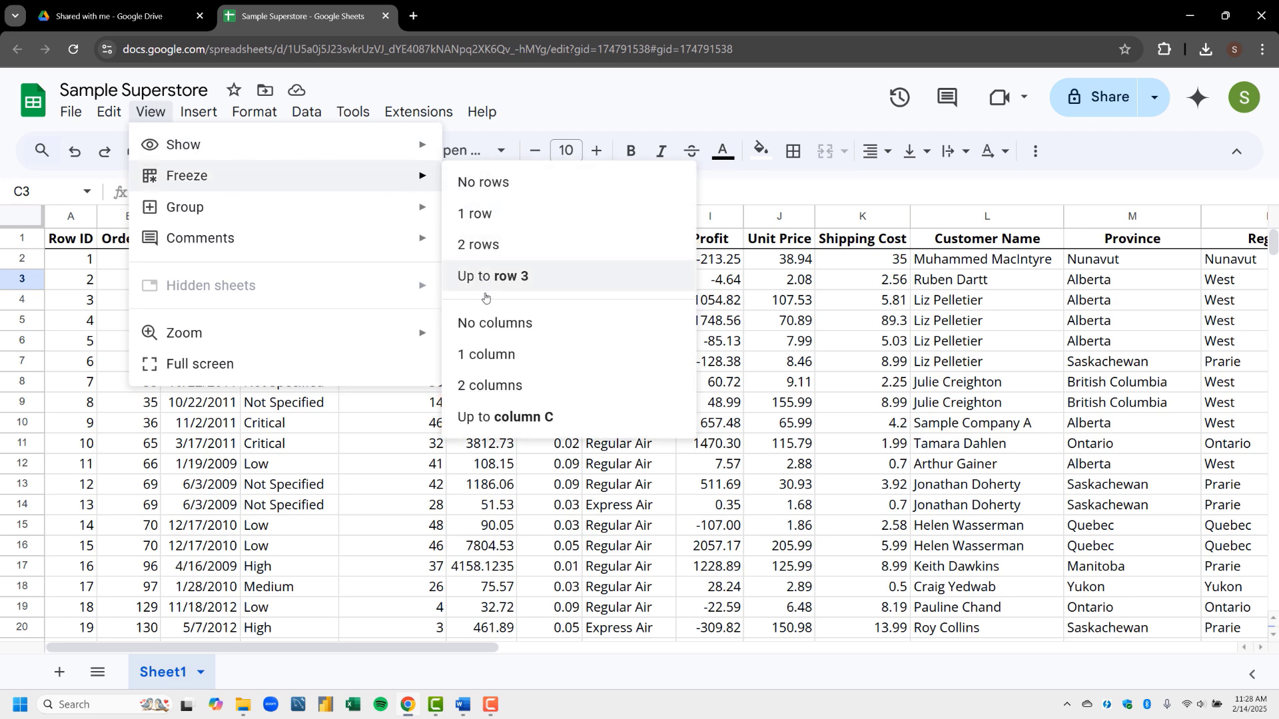
{"action": "left_click", "coordinate": [502, 416]}
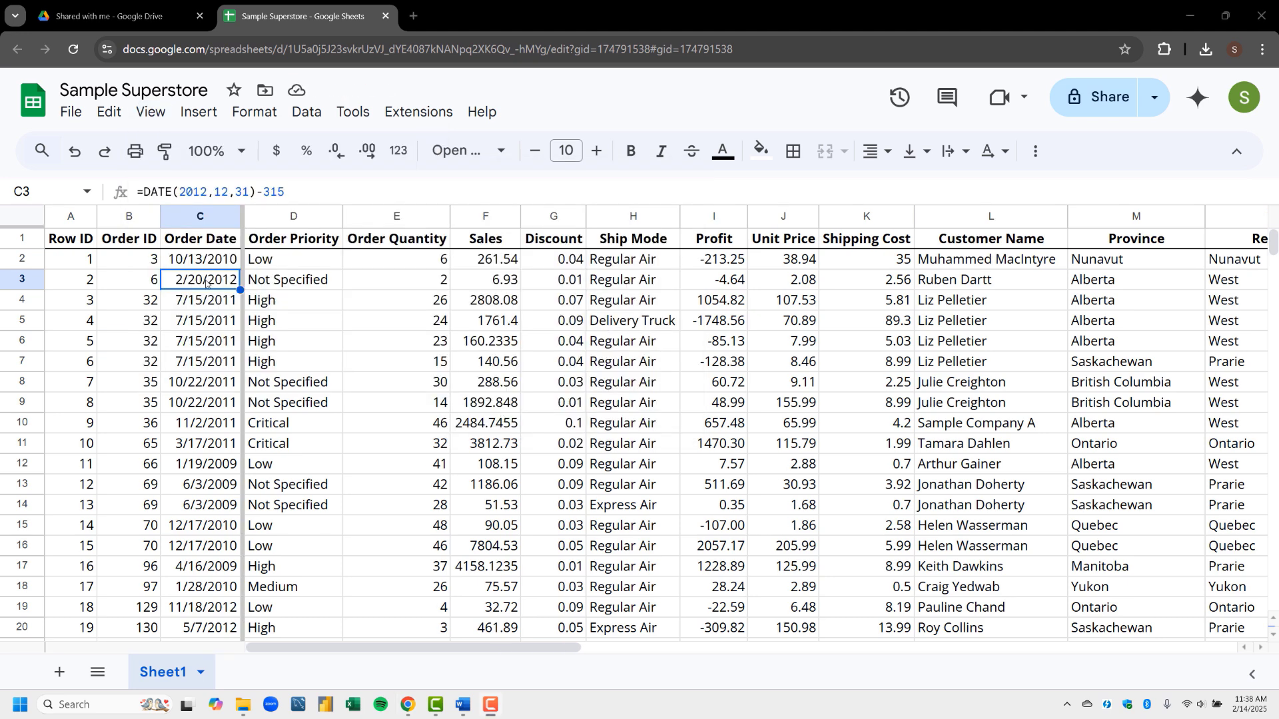
Examine the frozen columns A to C while moving across row 4 to the empty column V
{"action": "key", "text": "Down"}
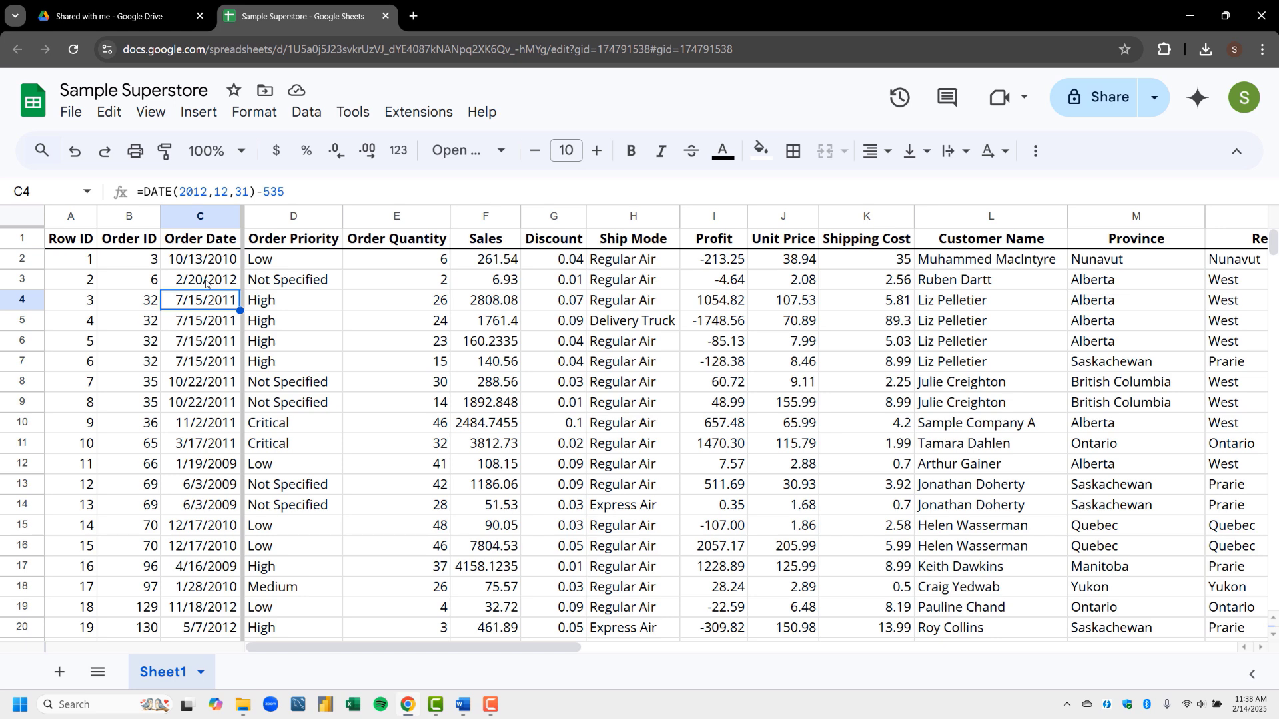
{"action": "key", "text": "Right"}
{"action": "key", "text": "Right"}
{"action": "key", "text": "Right"}
{"action": "key", "text": "Right"}
{"action": "key", "text": "Right"}
{"action": "key", "text": "Right"}
{"action": "key", "text": "Right"}
{"action": "key", "text": "Right"}
{"action": "key", "text": "Right"}
{"action": "key", "text": "Right"}
{"action": "key", "text": "Right"}
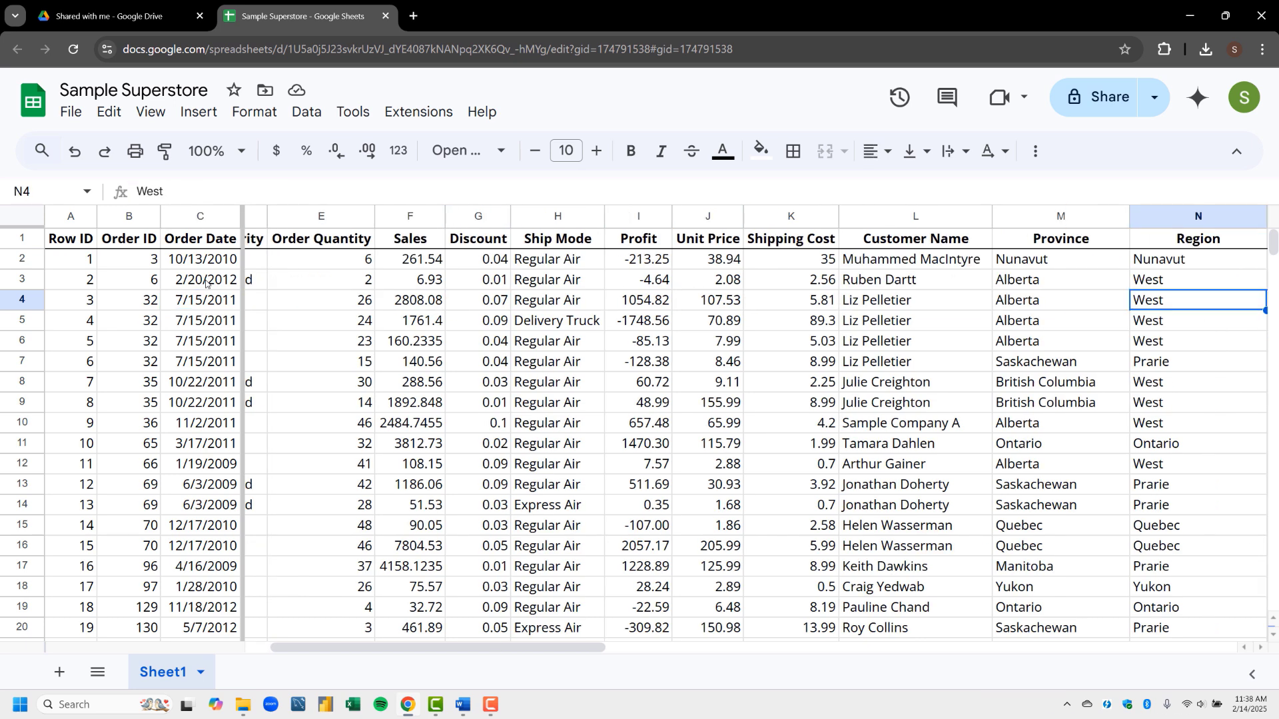
{"action": "key", "text": "Right"}
{"action": "key", "text": "Right"}
{"action": "key", "text": "Right"}
{"action": "key", "text": "Right"}
{"action": "key", "text": "Right"}
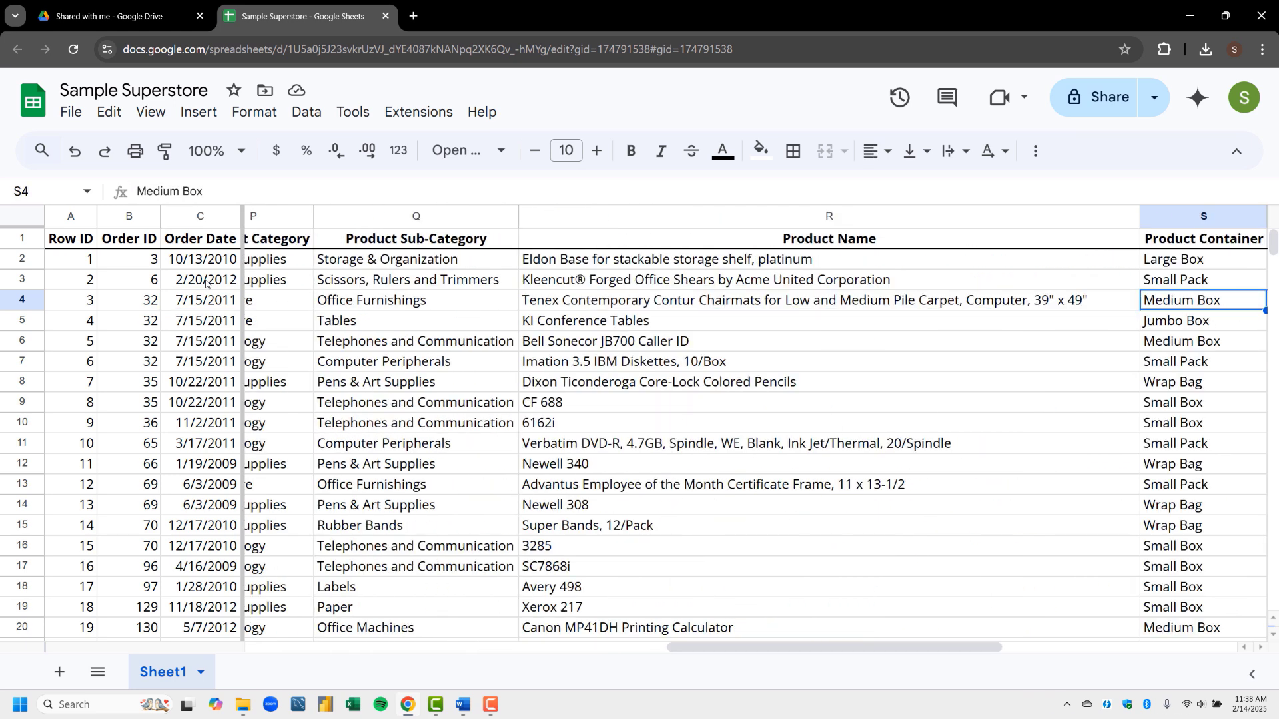
{"action": "key", "text": "Right"}
{"action": "key", "text": "Right"}
{"action": "key", "text": "Right"}
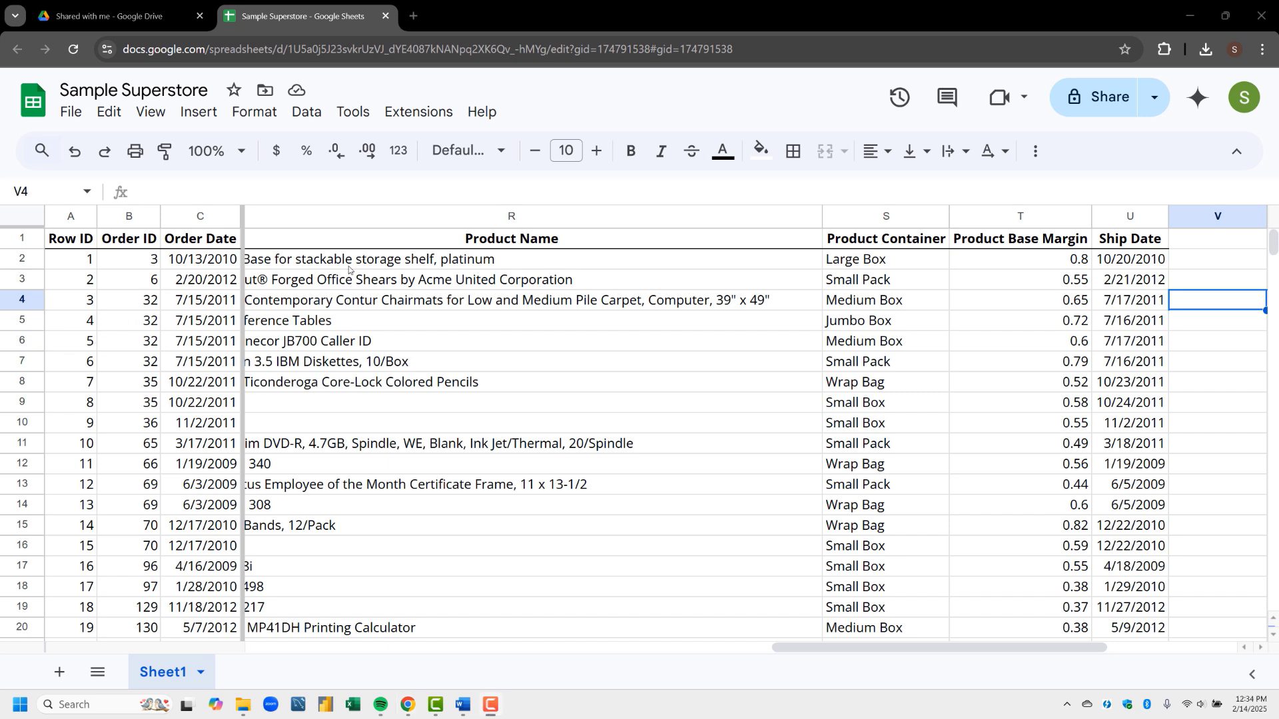
Freeze the header row (1 row) in addition to the frozen columns A to C
{"action": "left_click", "coordinate": [148, 124]}
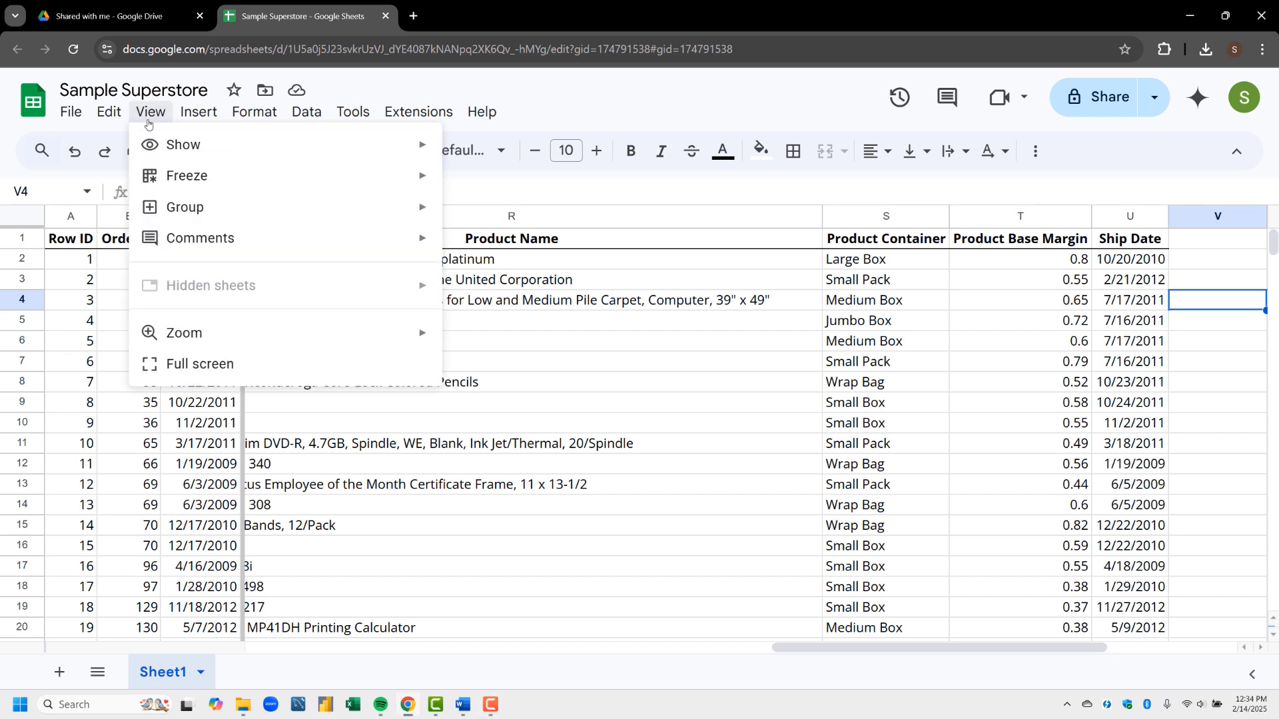
{"action": "mouse_move", "coordinate": [346, 179]}
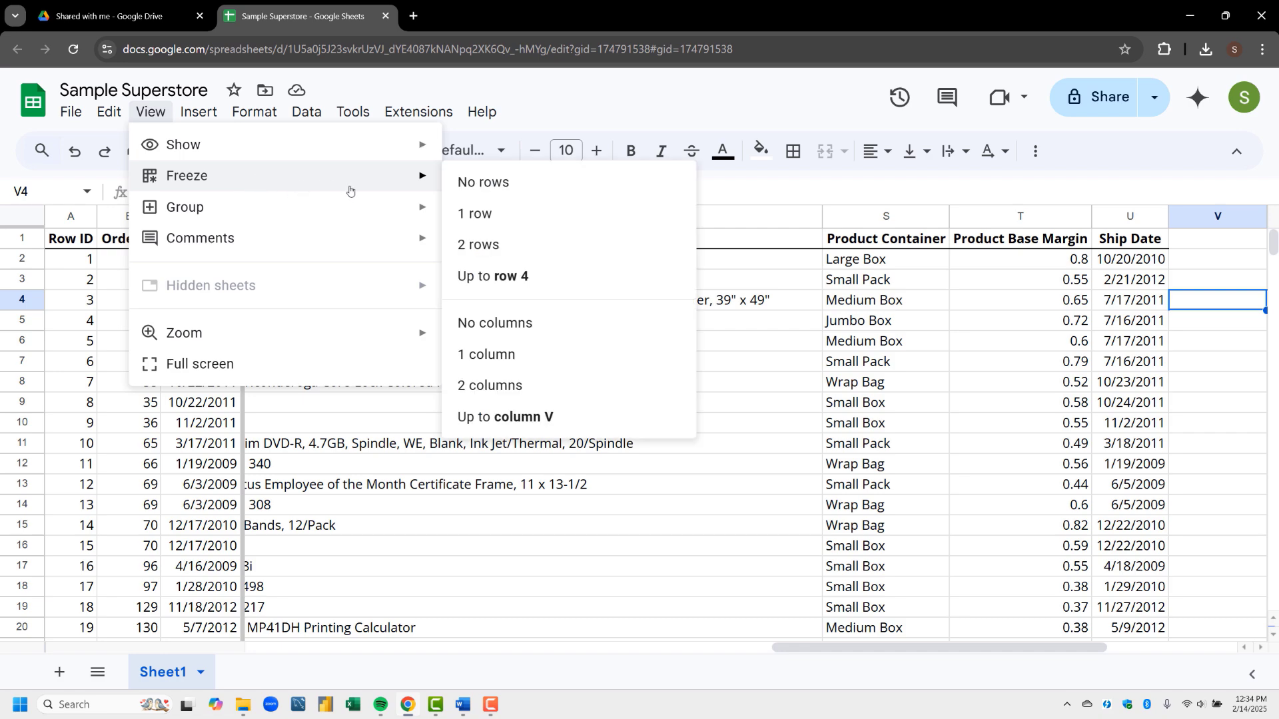
{"action": "left_click", "coordinate": [474, 213]}
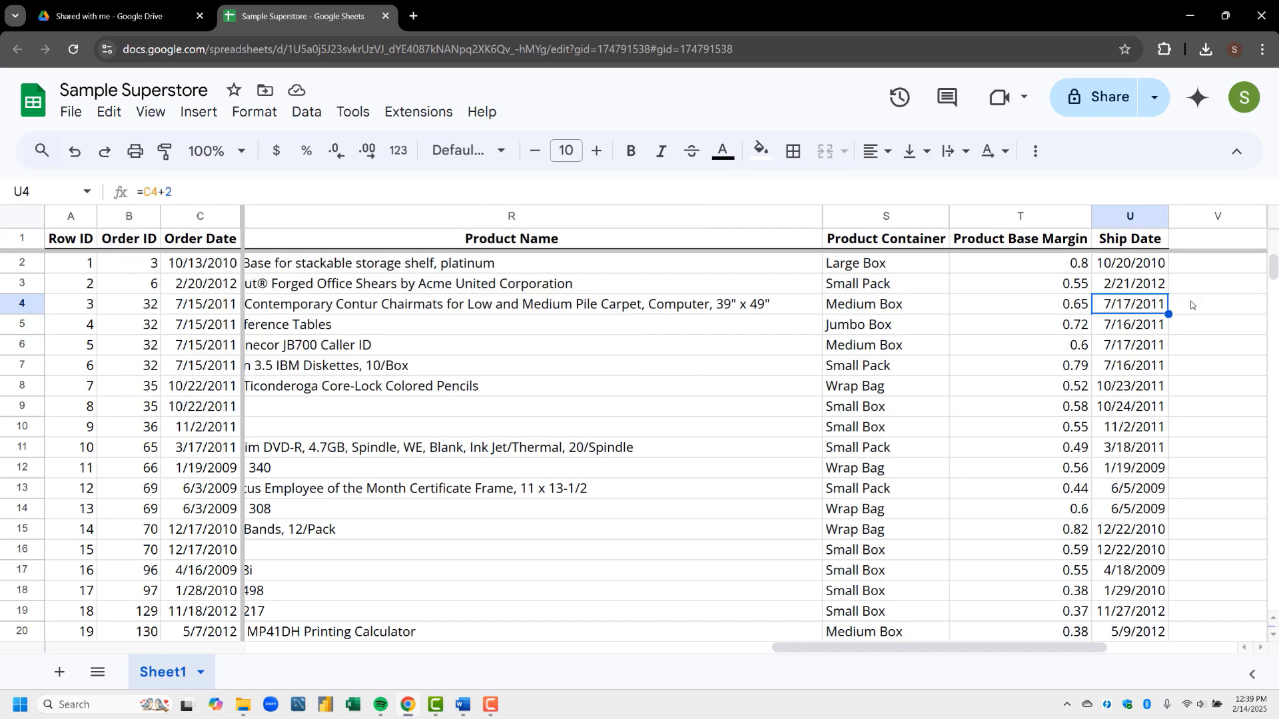
Examine the frozen header row and columns A to C while moving back to column D, down the records and across to column V
{"action": "key", "text": "Left"}
{"action": "key", "text": "Left"}
{"action": "key", "text": "Left"}
{"action": "key", "text": "Left"}
{"action": "key", "text": "Left"}
{"action": "key", "text": "Left"}
{"action": "key", "text": "Left"}
{"action": "key", "text": "Left"}
{"action": "key", "text": "Left"}
{"action": "key", "text": "Left"}
{"action": "key", "text": "Left"}
{"action": "key", "text": "Left"}
{"action": "key", "text": "Left"}
{"action": "key", "text": "Left"}
{"action": "key", "text": "Left"}
{"action": "key", "text": "Left"}
{"action": "key", "text": "Left"}
{"action": "key", "text": "Left"}
{"action": "key", "text": "Left"}
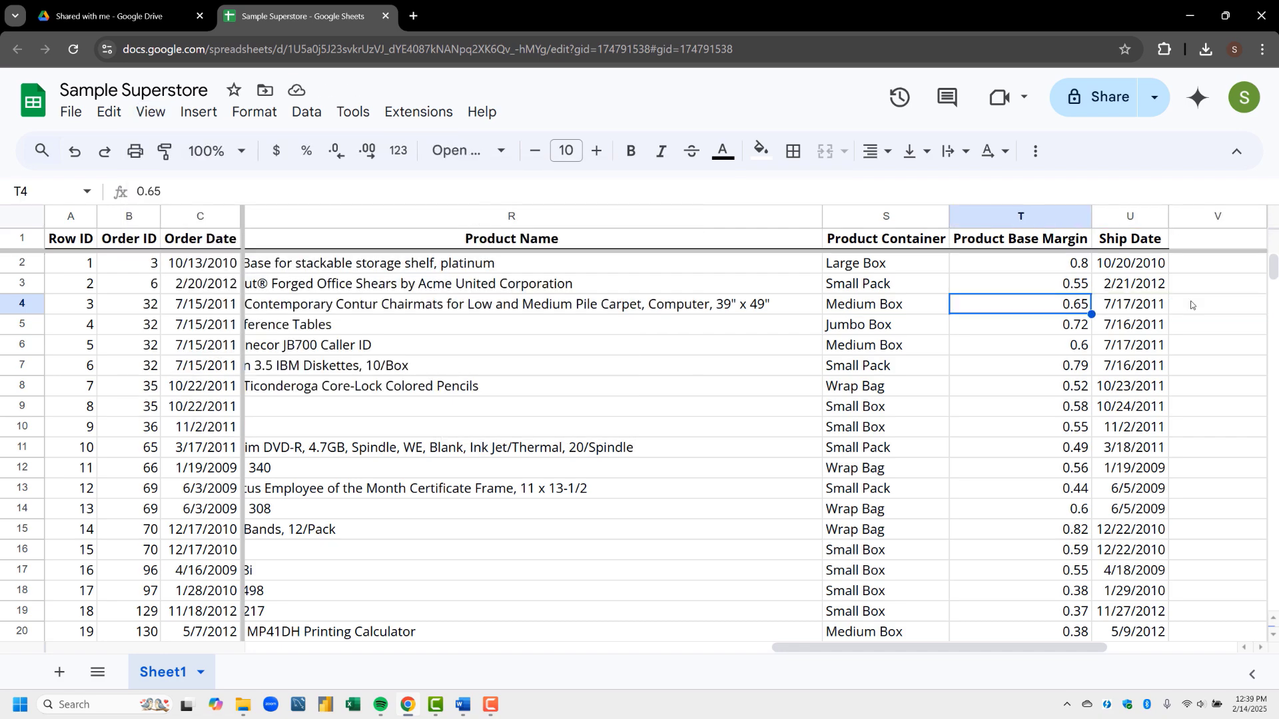
{"action": "key", "text": "Right"}
{"action": "key", "text": "Right"}
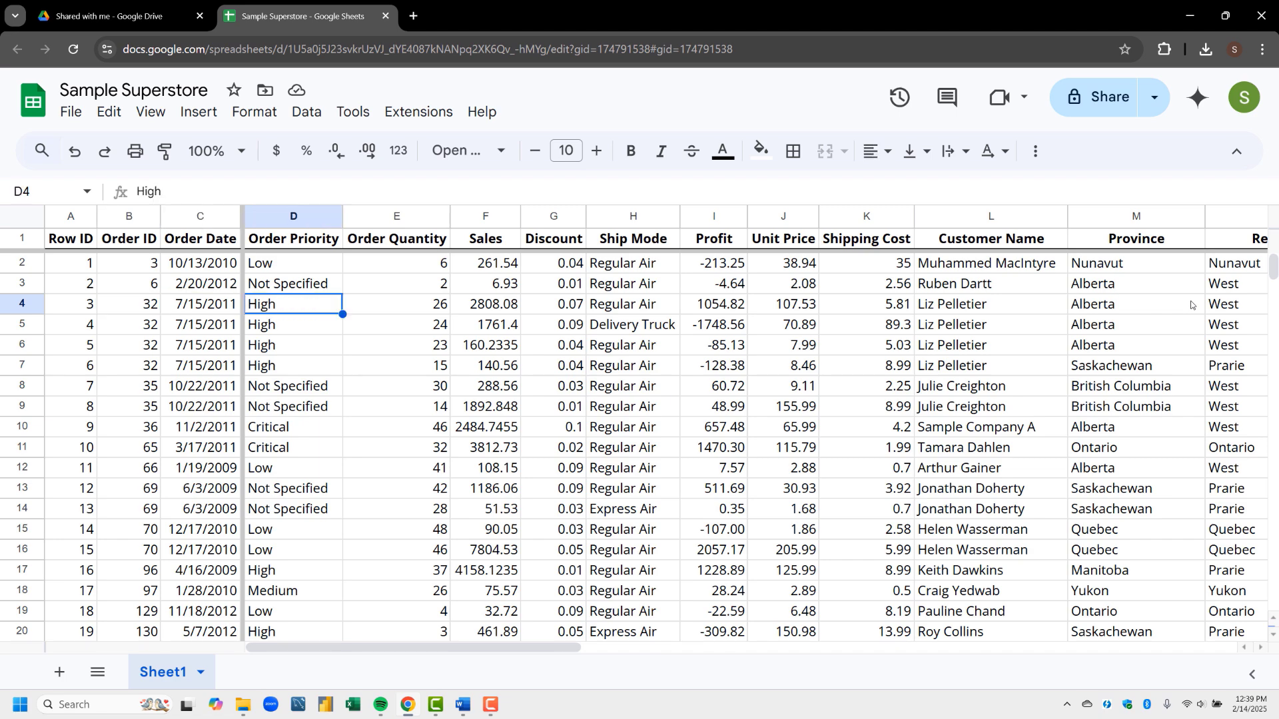
{"action": "key", "text": "Down"}
{"action": "key", "text": "Down"}
{"action": "key", "text": "Down"}
{"action": "key", "text": "Down"}
{"action": "key", "text": "Down"}
{"action": "key", "text": "Down"}
{"action": "key", "text": "Down"}
{"action": "key", "text": "Down"}
{"action": "key", "text": "Down"}
{"action": "key", "text": "Down"}
{"action": "key", "text": "Down"}
{"action": "key", "text": "Down"}
{"action": "key", "text": "Down"}
{"action": "key", "text": "Down"}
{"action": "key", "text": "Down"}
{"action": "key", "text": "Down"}
{"action": "key", "text": "Down"}
{"action": "key", "text": "Down"}
{"action": "key", "text": "Down"}
{"action": "key", "text": "Down"}
{"action": "key", "text": "Down"}
{"action": "key", "text": "Down"}
{"action": "key", "text": "Down"}
{"action": "key", "text": "Down"}
{"action": "key", "text": "Down"}
{"action": "key", "text": "Down"}
{"action": "key", "text": "Down"}
{"action": "key", "text": "Down"}
{"action": "key", "text": "Down"}
{"action": "key", "text": "Down"}
{"action": "key", "text": "Down"}
{"action": "key", "text": "Down"}
{"action": "key", "text": "Down"}
{"action": "key", "text": "Down"}
{"action": "key", "text": "Down"}
{"action": "key", "text": "Down"}
{"action": "key", "text": "Down"}
{"action": "key", "text": "Down"}
{"action": "key", "text": "Down"}
{"action": "key", "text": "Down"}
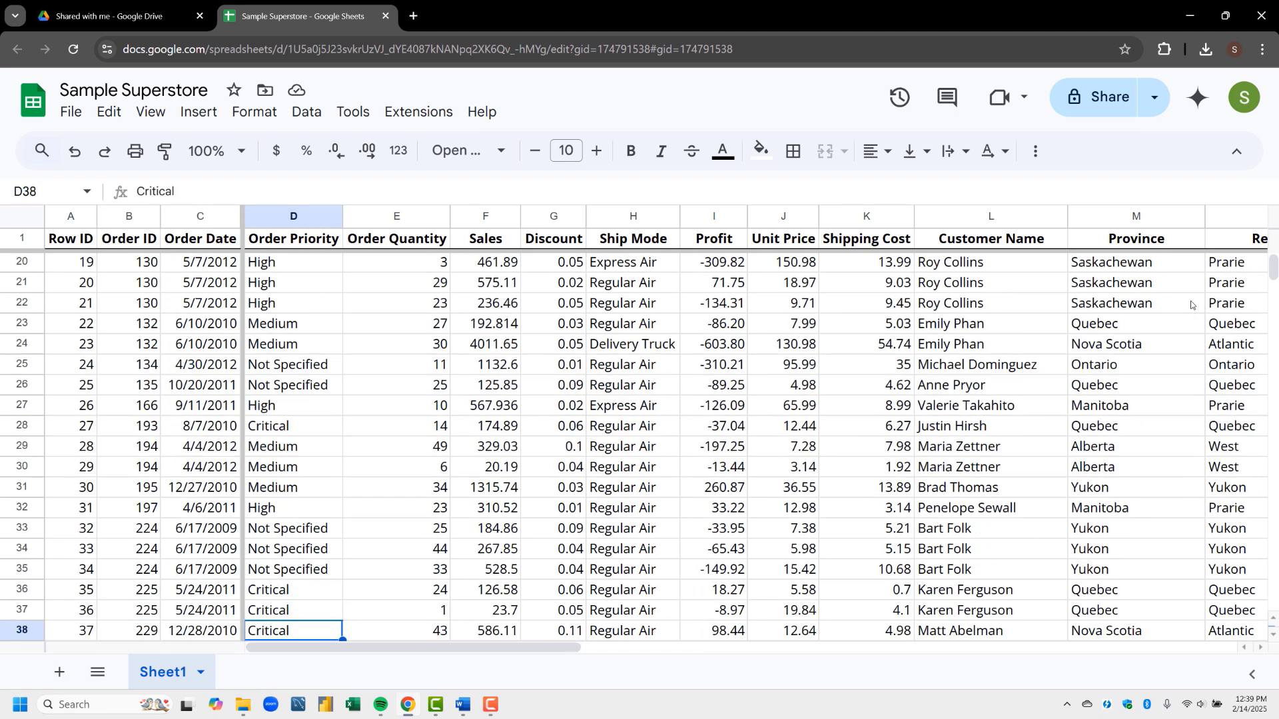
{"action": "key", "text": "Right"}
{"action": "key", "text": "Right"}
{"action": "key", "text": "Right"}
{"action": "key", "text": "Right"}
{"action": "key", "text": "Right"}
{"action": "key", "text": "Right"}
{"action": "key", "text": "Right"}
{"action": "key", "text": "Right"}
{"action": "key", "text": "Right"}
{"action": "key", "text": "Right"}
{"action": "key", "text": "Right"}
{"action": "key", "text": "Right"}
{"action": "key", "text": "Right"}
{"action": "key", "text": "Right"}
{"action": "key", "text": "Right"}
{"action": "key", "text": "Right"}
{"action": "key", "text": "Right"}
{"action": "key", "text": "Right"}
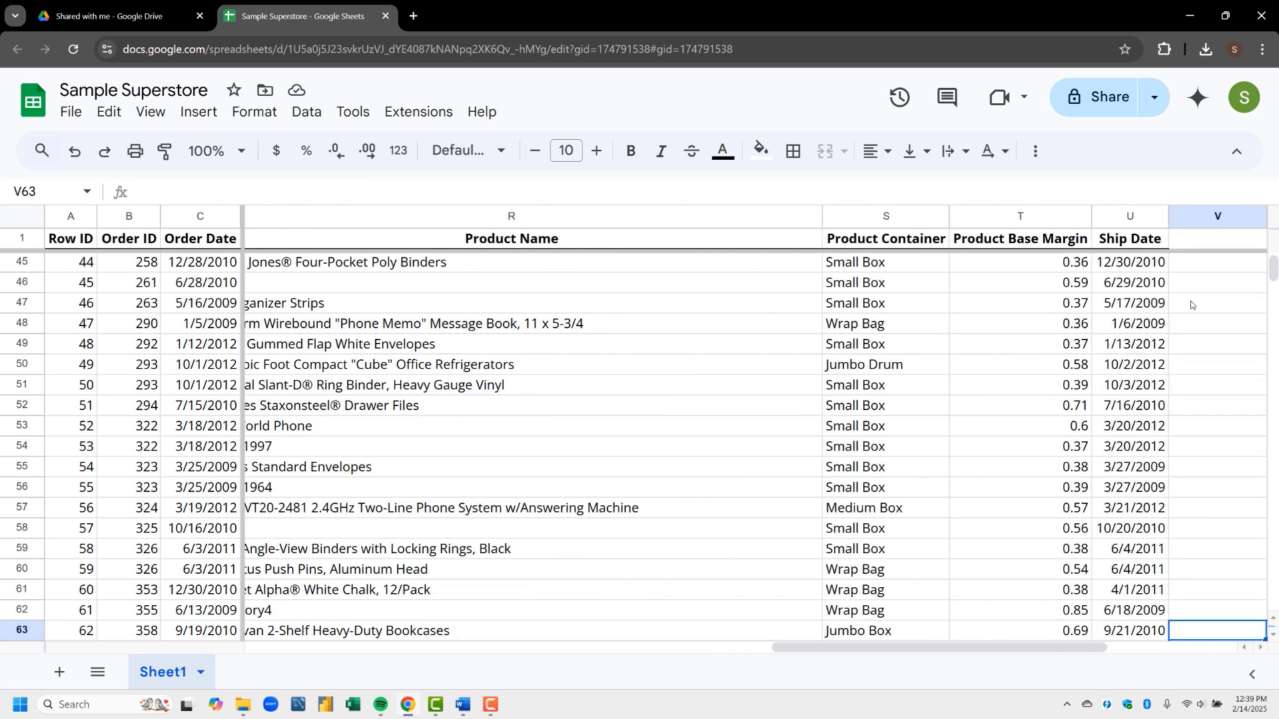
{"action": "key", "text": "Left"}
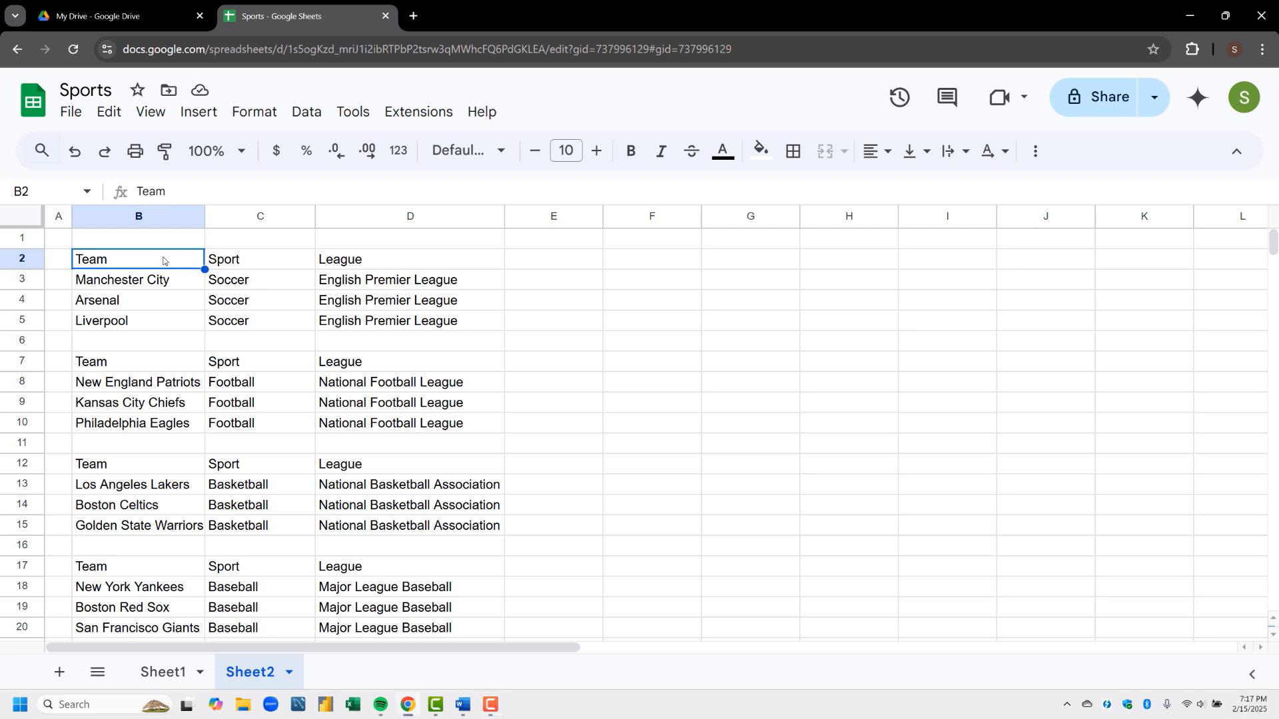
Format the header cells B2:D2 on Sheet2 of the Sports spreadsheet with size 11 bold text and a pale blue fill
{"action": "key", "text": "shift+Right"}
{"action": "key", "text": "shift+Right"}
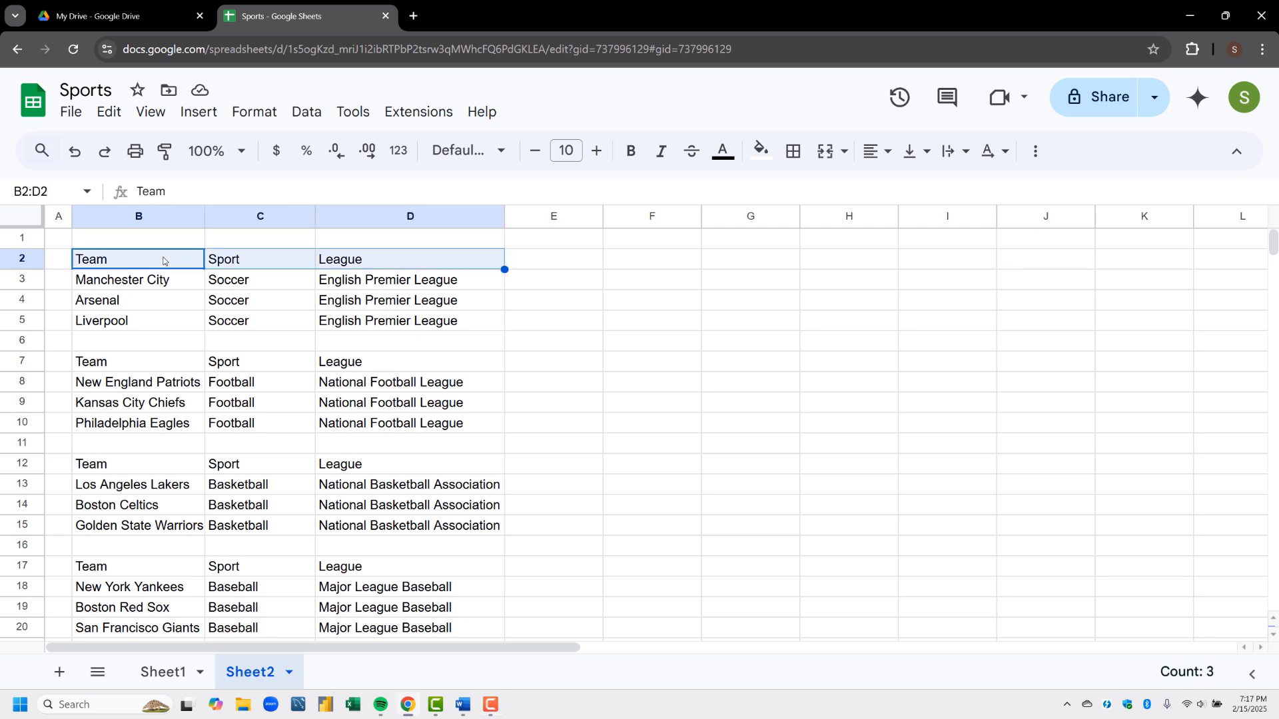
{"action": "left_click", "coordinate": [595, 156]}
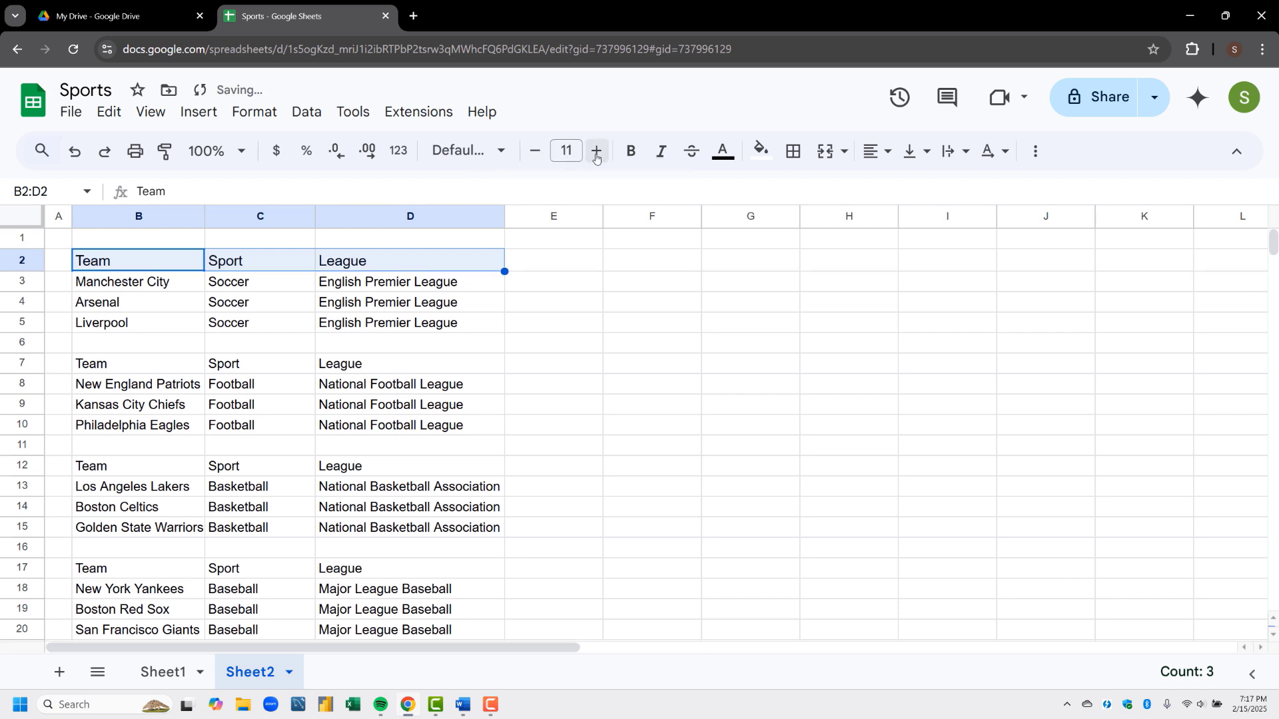
{"action": "left_click", "coordinate": [636, 156]}
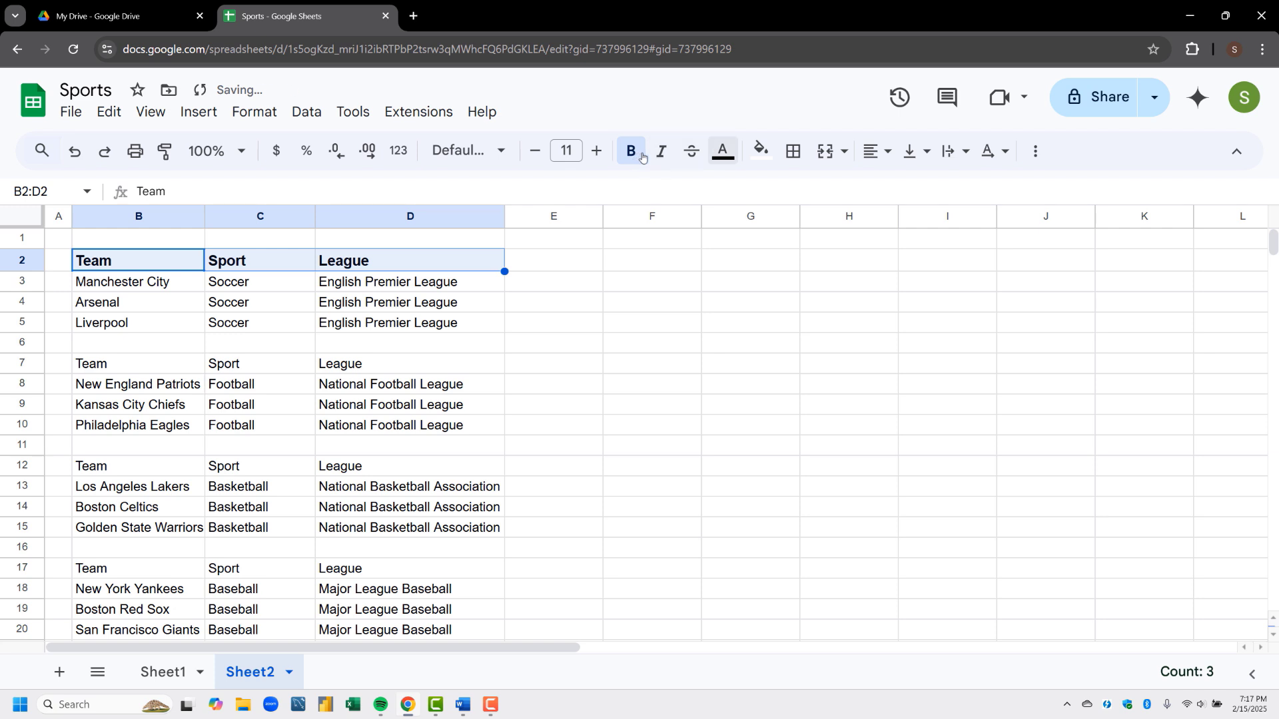
{"action": "left_click", "coordinate": [758, 158]}
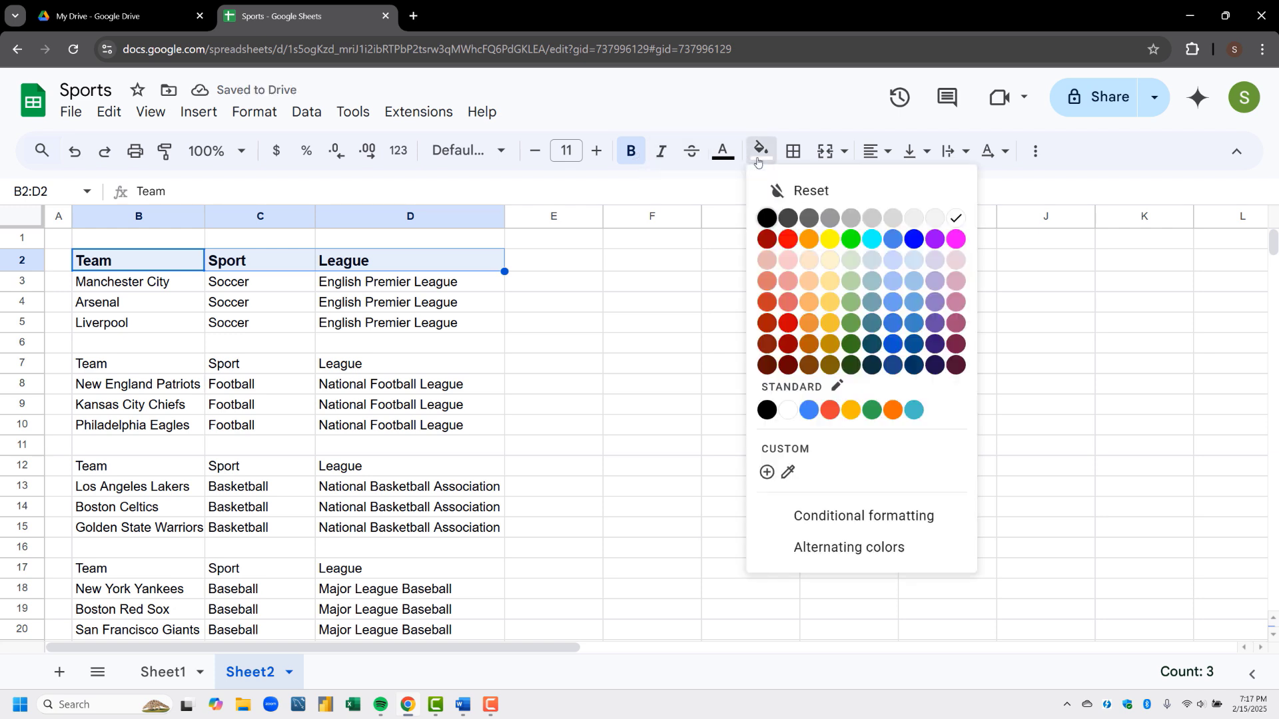
{"action": "left_click", "coordinate": [892, 265]}
Add an outer border around the soccer table, cells B2:D5
{"action": "key", "text": "shift+Down"}
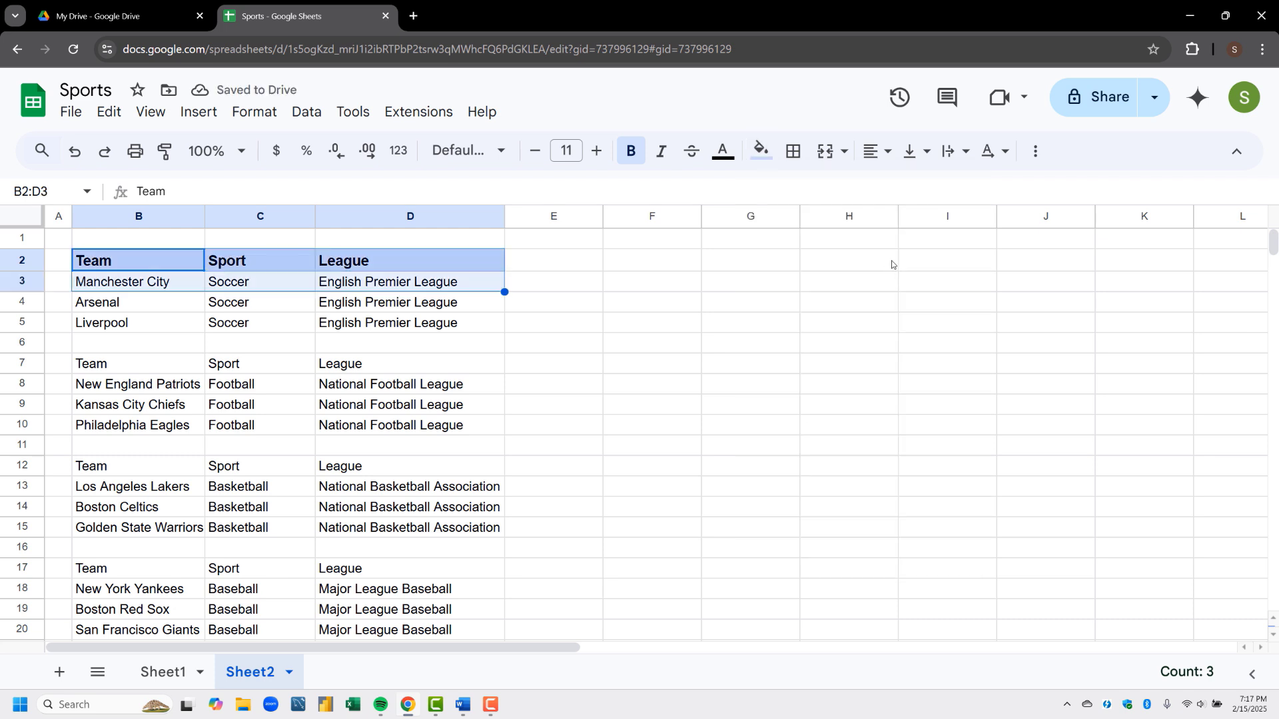
{"action": "key", "text": "shift+Down"}
{"action": "key", "text": "shift+Down"}
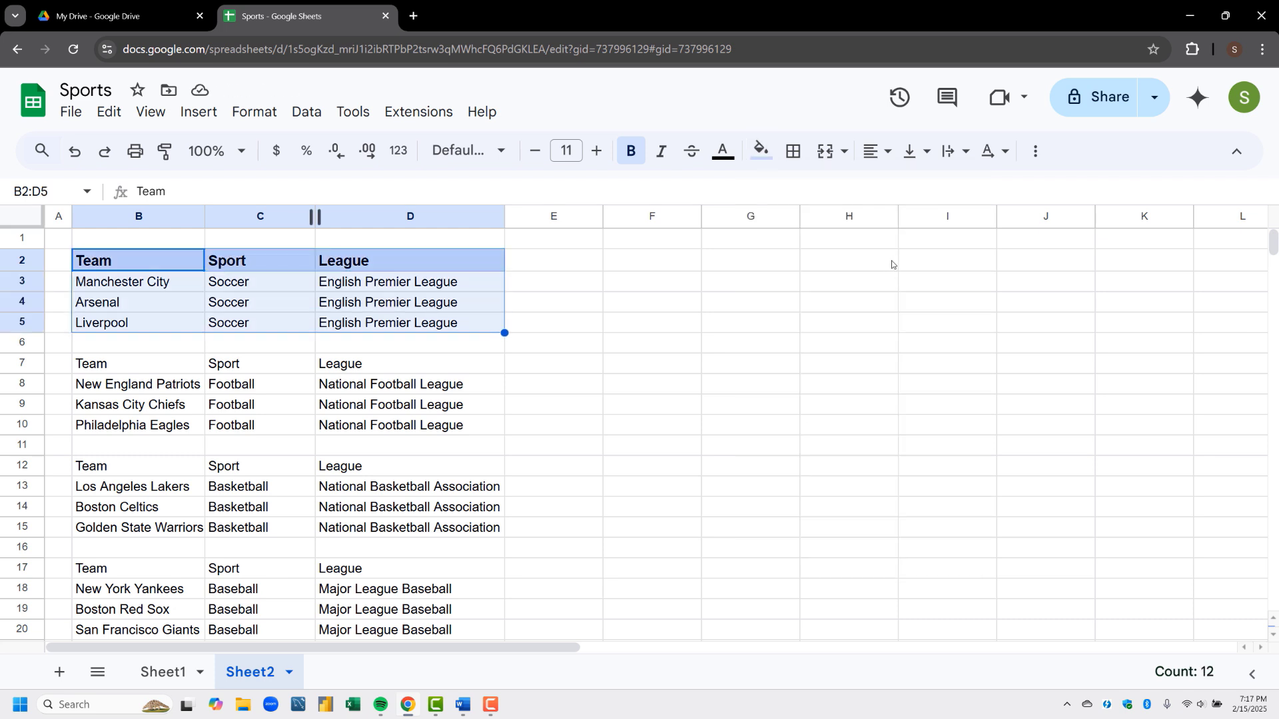
{"action": "left_click", "coordinate": [793, 154]}
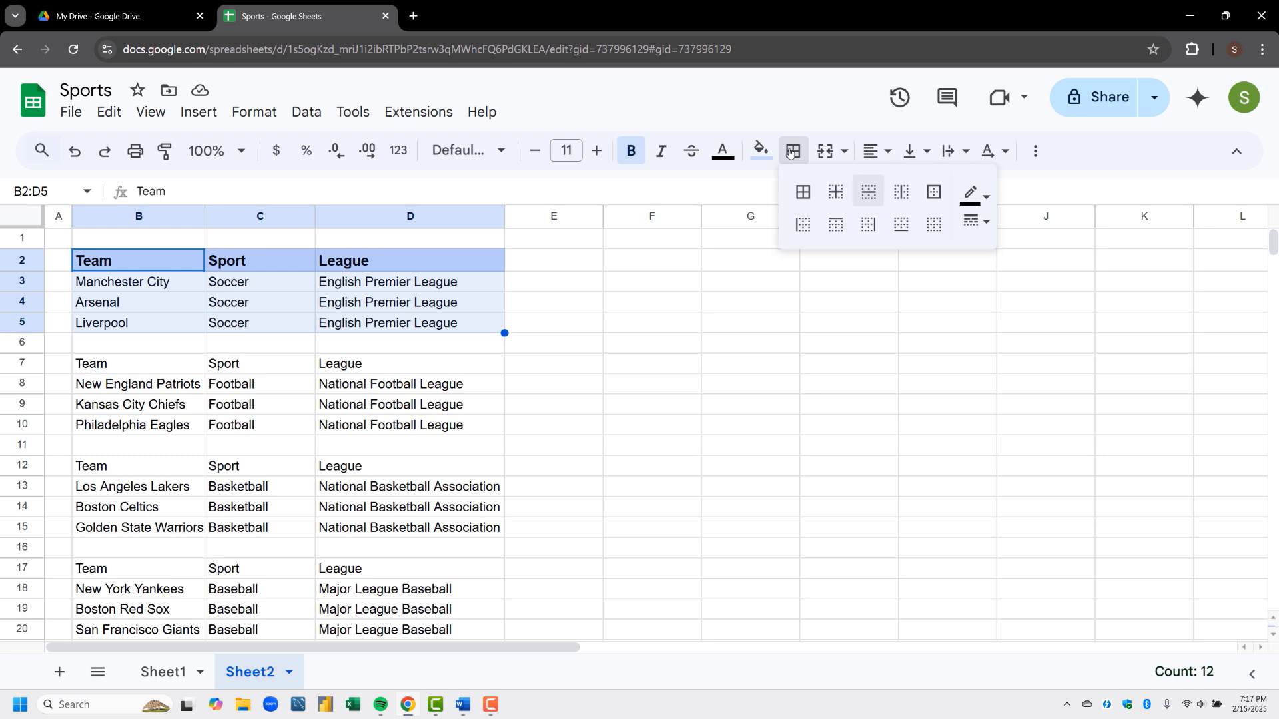
{"action": "left_click", "coordinate": [934, 193]}
{"action": "left_click", "coordinate": [599, 391]}
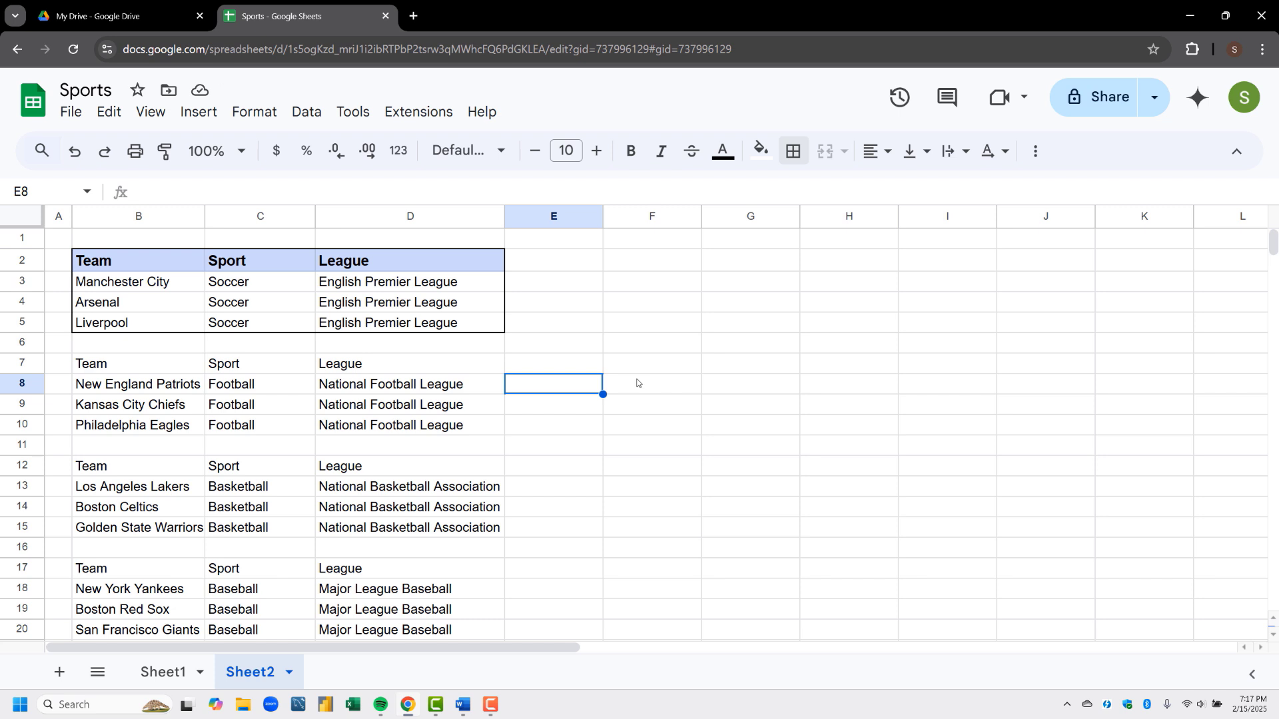
Copy the soccer table's formatting from B2:D5 onto the football table B7:D10 with Paint format
{"action": "left_click", "coordinate": [133, 364]}
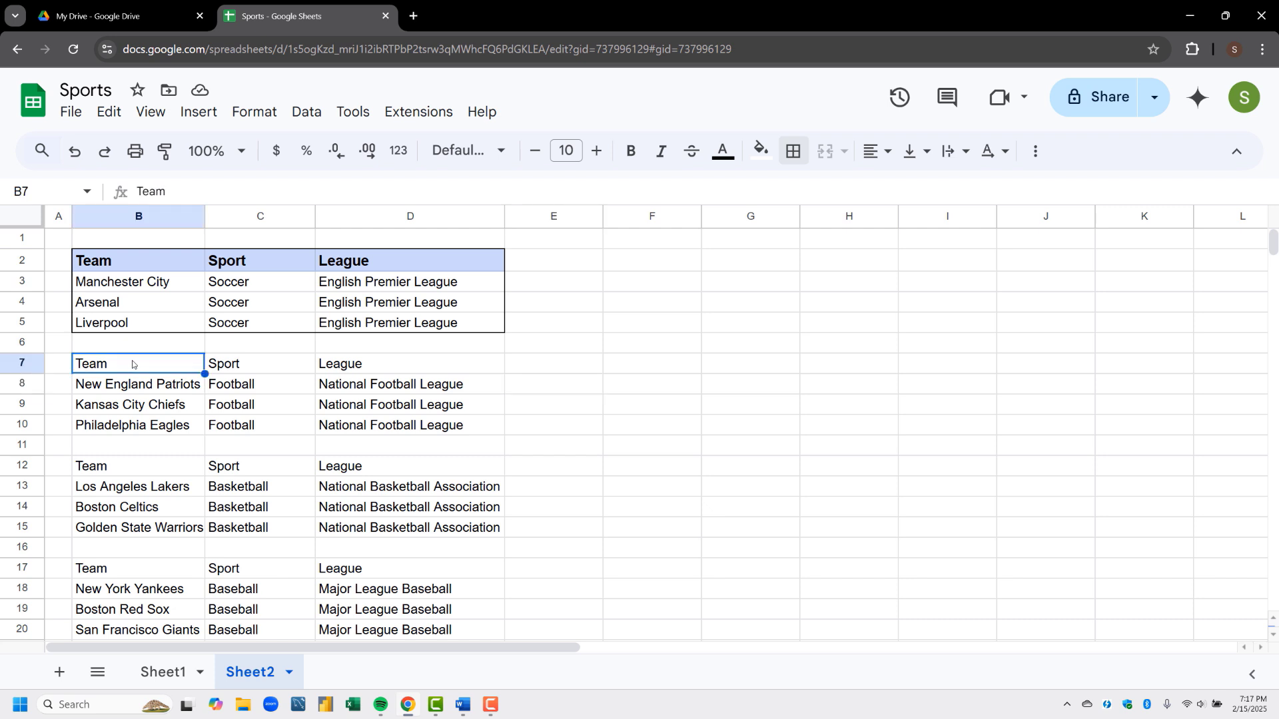
{"action": "left_click", "coordinate": [135, 265]}
{"action": "key", "text": "shift+Right"}
{"action": "key", "text": "shift+Right"}
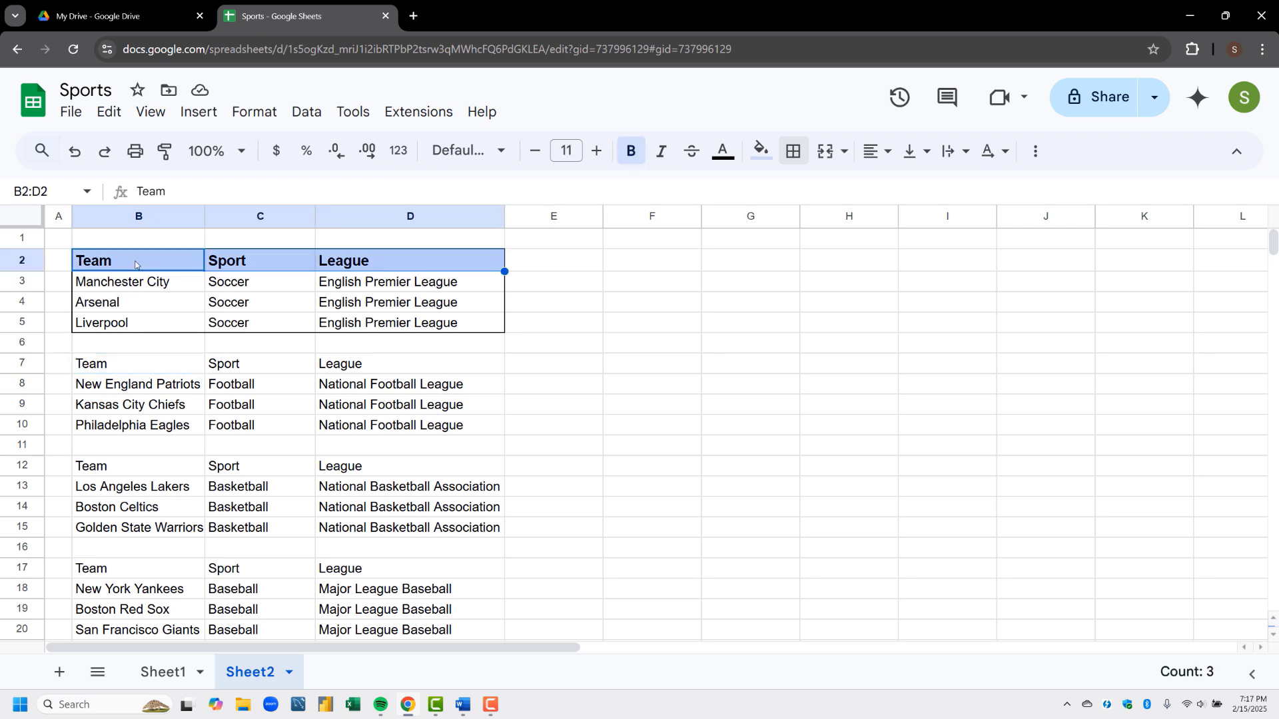
{"action": "key", "text": "shift+Down"}
{"action": "key", "text": "shift+Down"}
{"action": "key", "text": "shift+Down"}
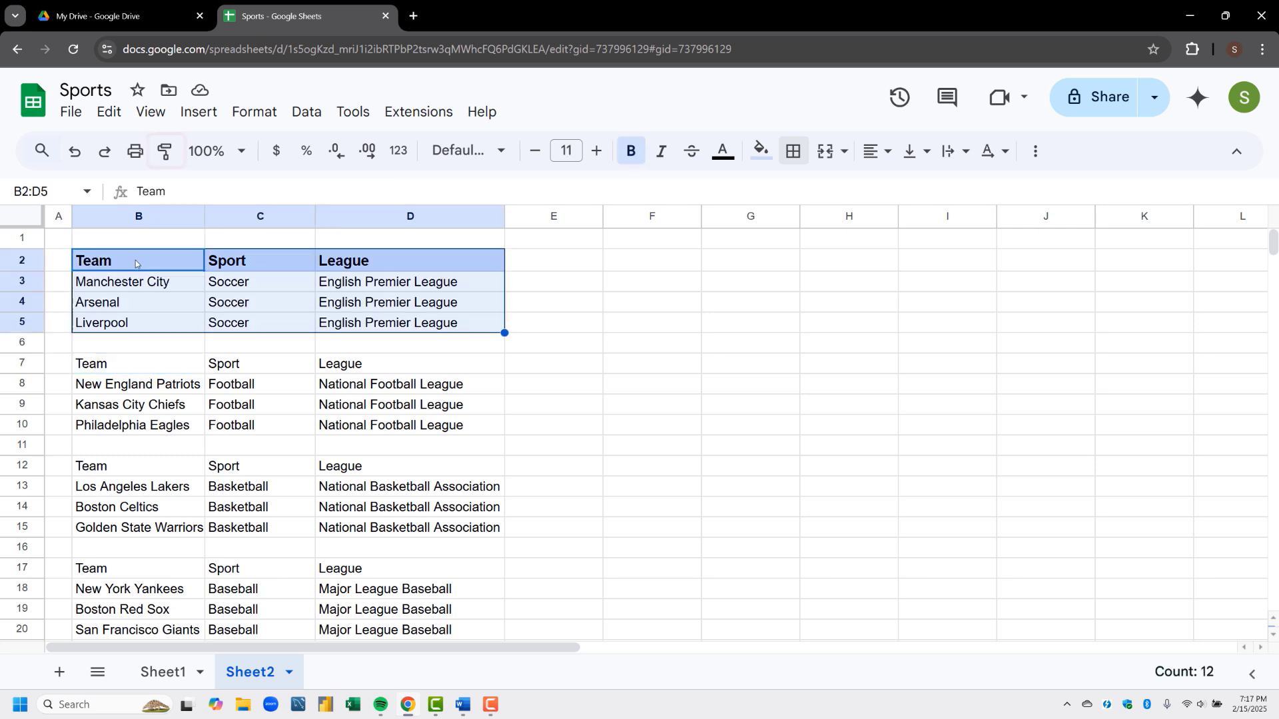
{"action": "left_click", "coordinate": [163, 153]}
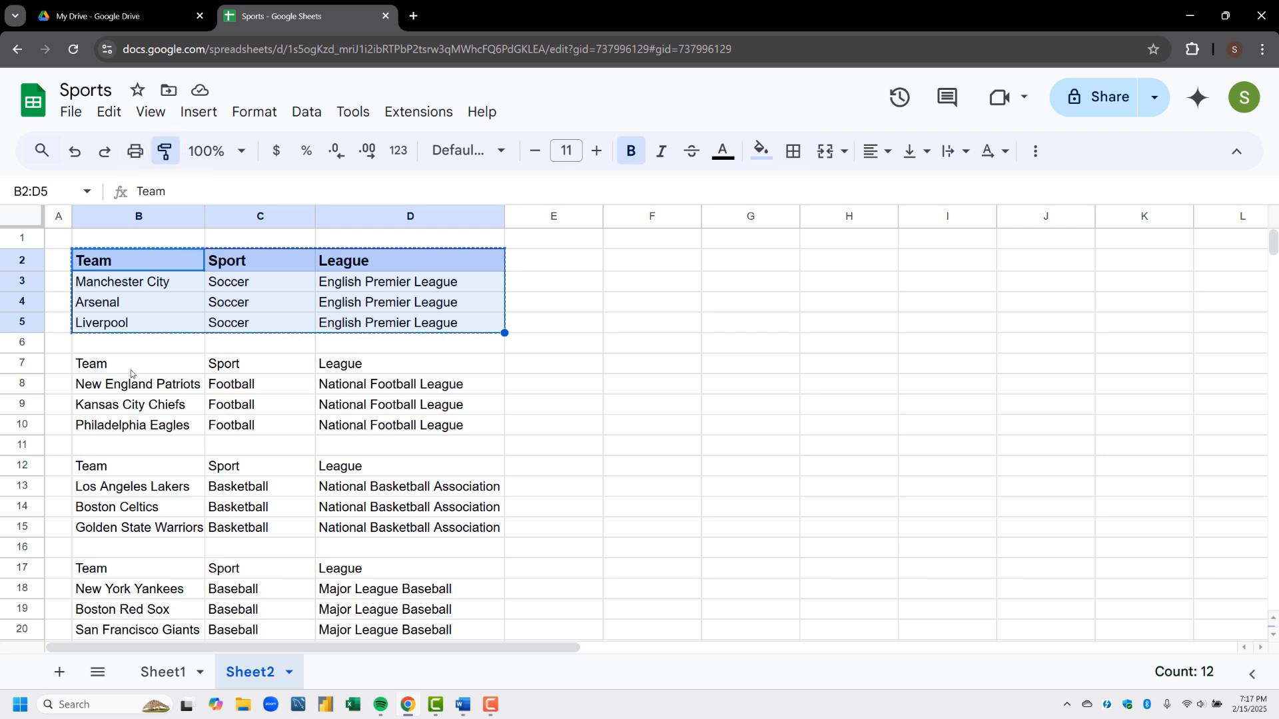
{"action": "mouse_move", "coordinate": [136, 363]}
{"action": "left_mouse_down"}
{"action": "mouse_move", "coordinate": [320, 378]}
{"action": "mouse_move", "coordinate": [412, 424]}
{"action": "left_mouse_up"}
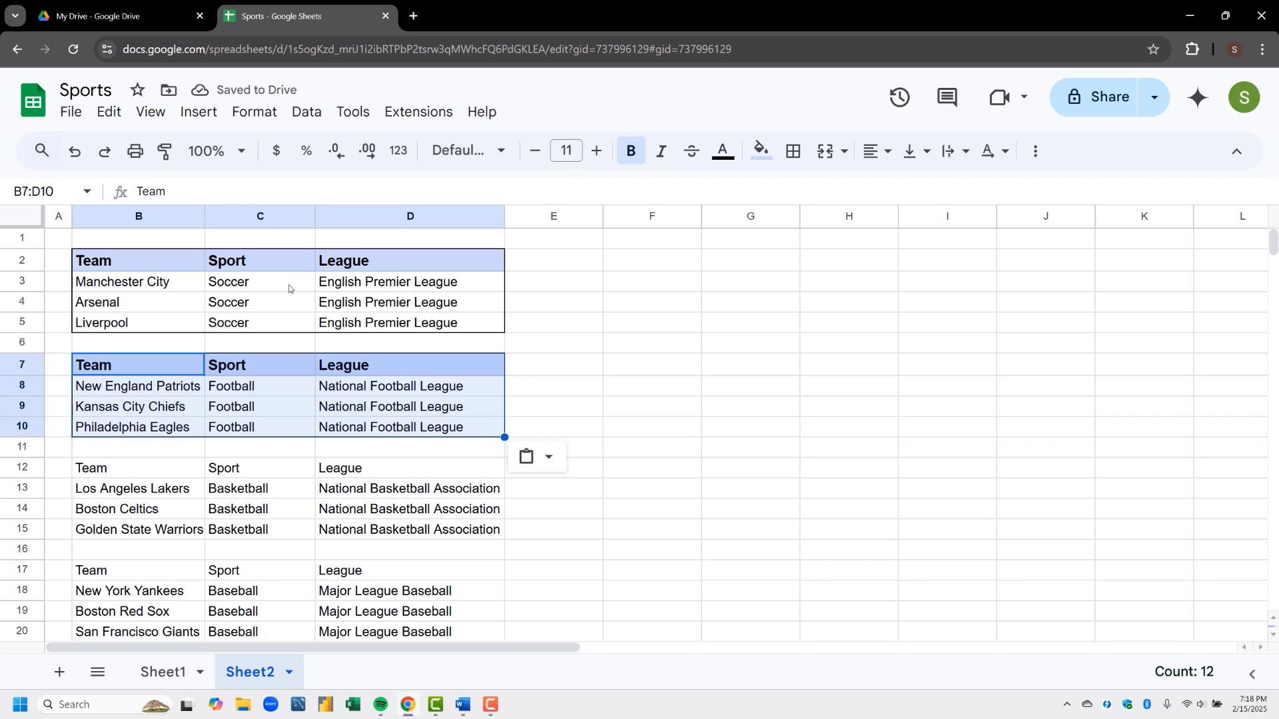
Paint the same table formatting onto the basketball table B12:D15 and the baseball table B17:D20
{"action": "left_click", "coordinate": [165, 152]}
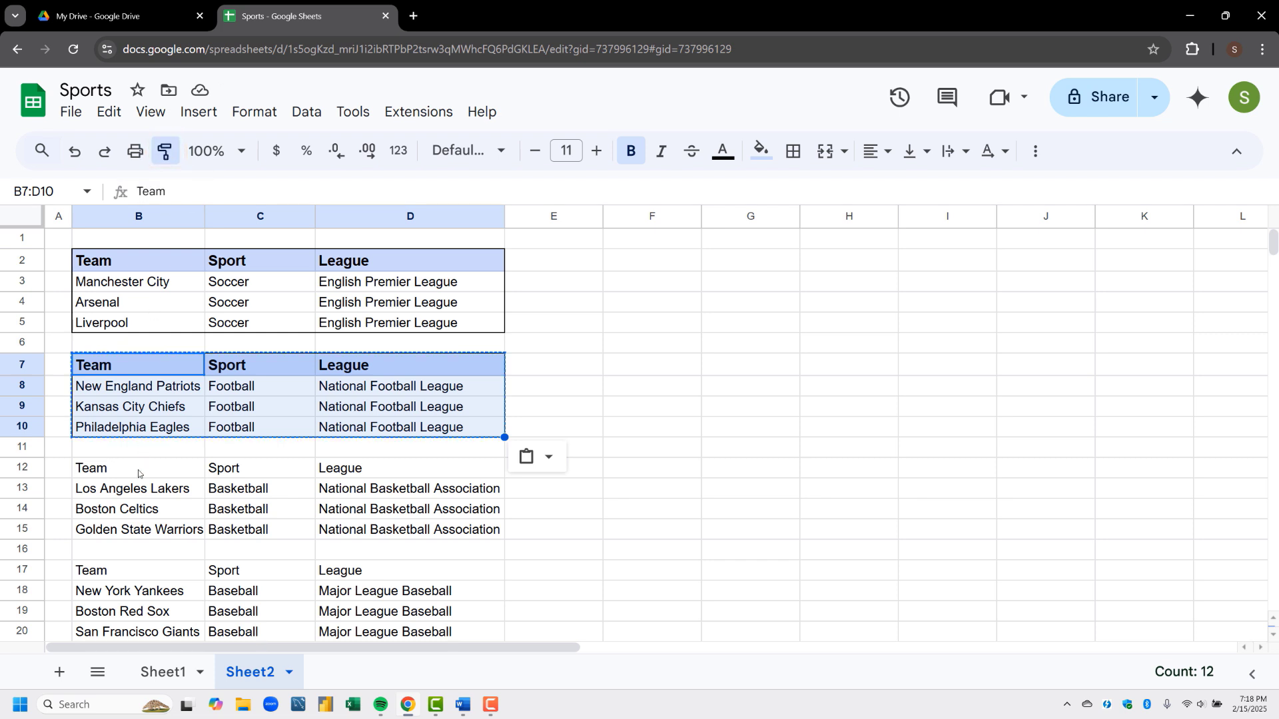
{"action": "mouse_move", "coordinate": [139, 471]}
{"action": "left_mouse_down"}
{"action": "mouse_move", "coordinate": [333, 479]}
{"action": "mouse_move", "coordinate": [383, 528]}
{"action": "left_mouse_up"}
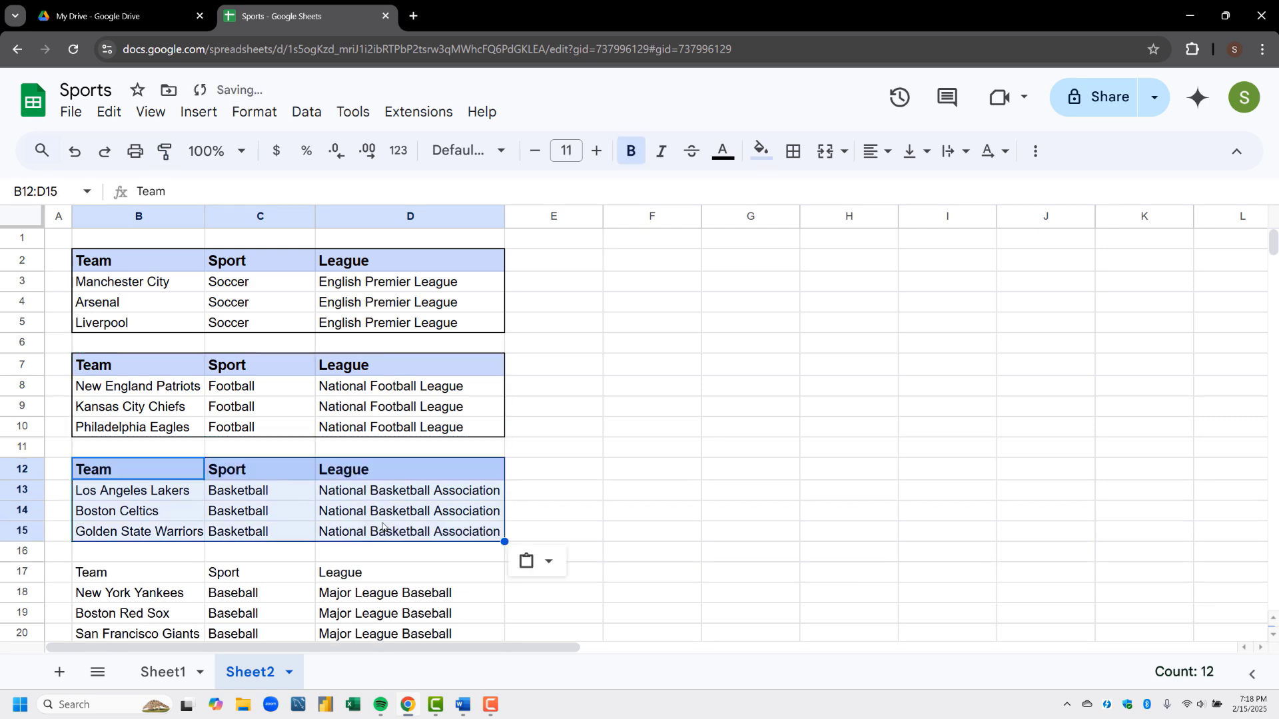
{"action": "scroll", "coordinate": [383, 527], "scroll_direction": "down", "scroll_amount": 1}
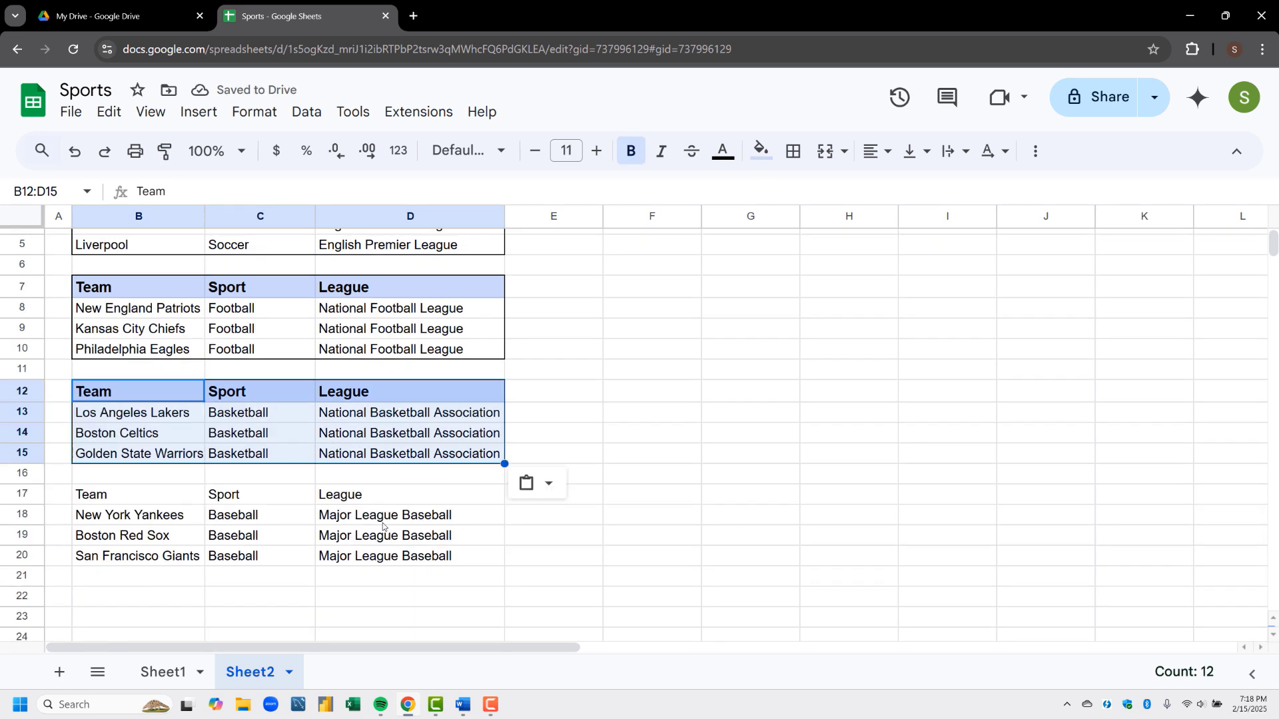
{"action": "left_click", "coordinate": [164, 153]}
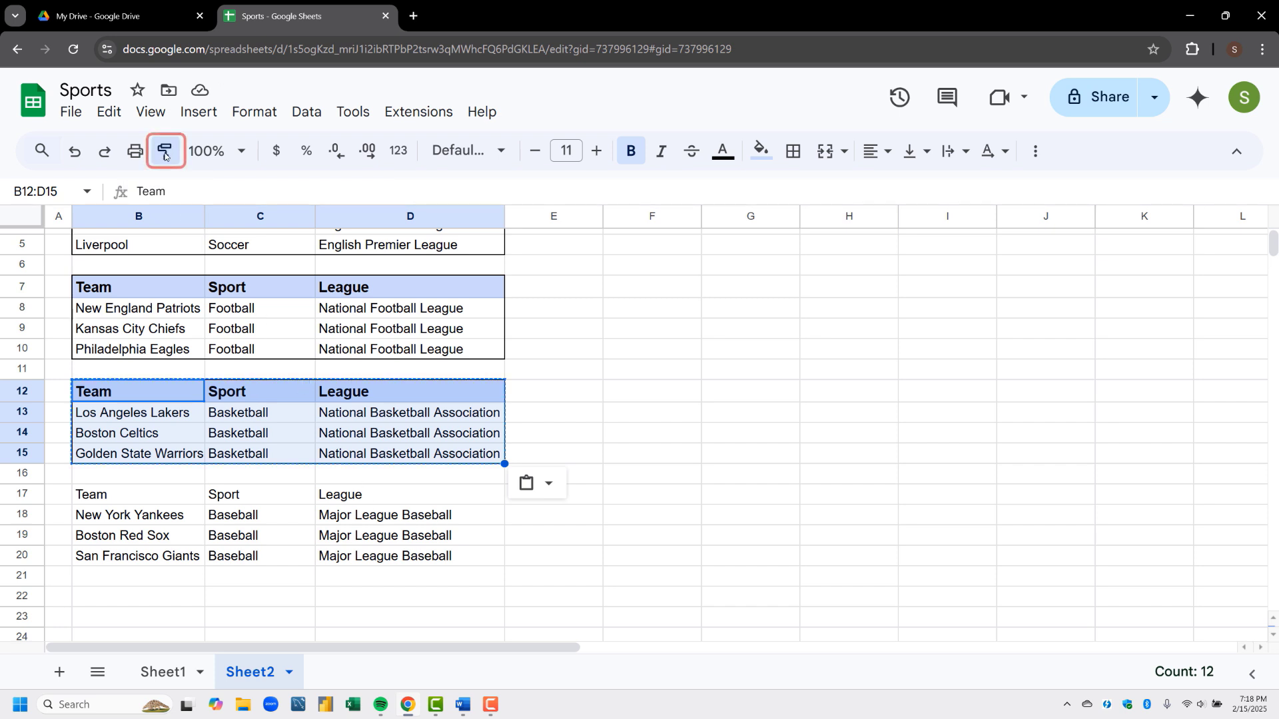
{"action": "left_click", "coordinate": [141, 503]}
{"action": "mouse_move", "coordinate": [141, 503]}
{"action": "left_mouse_down"}
{"action": "mouse_move", "coordinate": [365, 516]}
{"action": "mouse_move", "coordinate": [363, 555]}
{"action": "left_mouse_up"}
{"action": "left_click", "coordinate": [549, 434]}
{"action": "scroll", "coordinate": [697, 429], "scroll_direction": "up", "scroll_amount": 2}
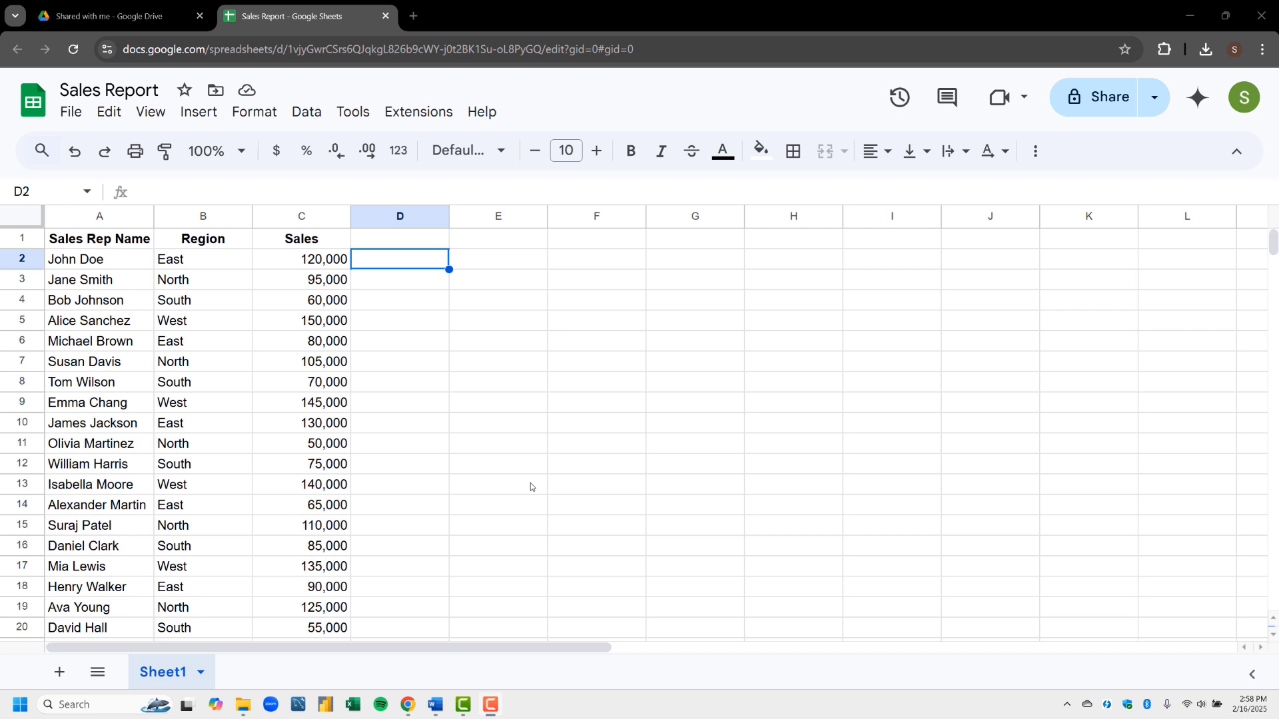
Start a single-color conditional formatting rule for the sales values C2:C21 in the Sales Report spreadsheet, previewing the color scale option first
{"action": "left_click", "coordinate": [315, 267]}
{"action": "key", "text": "shift+Down"}
{"action": "key", "text": "shift+Down"}
{"action": "key", "text": "shift+Down"}
{"action": "key", "text": "shift+Down"}
{"action": "key", "text": "shift+Down"}
{"action": "key", "text": "shift+Down"}
{"action": "key", "text": "shift+Down"}
{"action": "key", "text": "shift+Down"}
{"action": "key", "text": "shift+Down"}
{"action": "key", "text": "shift+Down"}
{"action": "key", "text": "shift+Down"}
{"action": "key", "text": "shift+Down"}
{"action": "key", "text": "shift+Down"}
{"action": "key", "text": "shift+Down"}
{"action": "key", "text": "shift+Down"}
{"action": "key", "text": "shift+Down"}
{"action": "key", "text": "shift+Down"}
{"action": "key", "text": "shift+Down"}
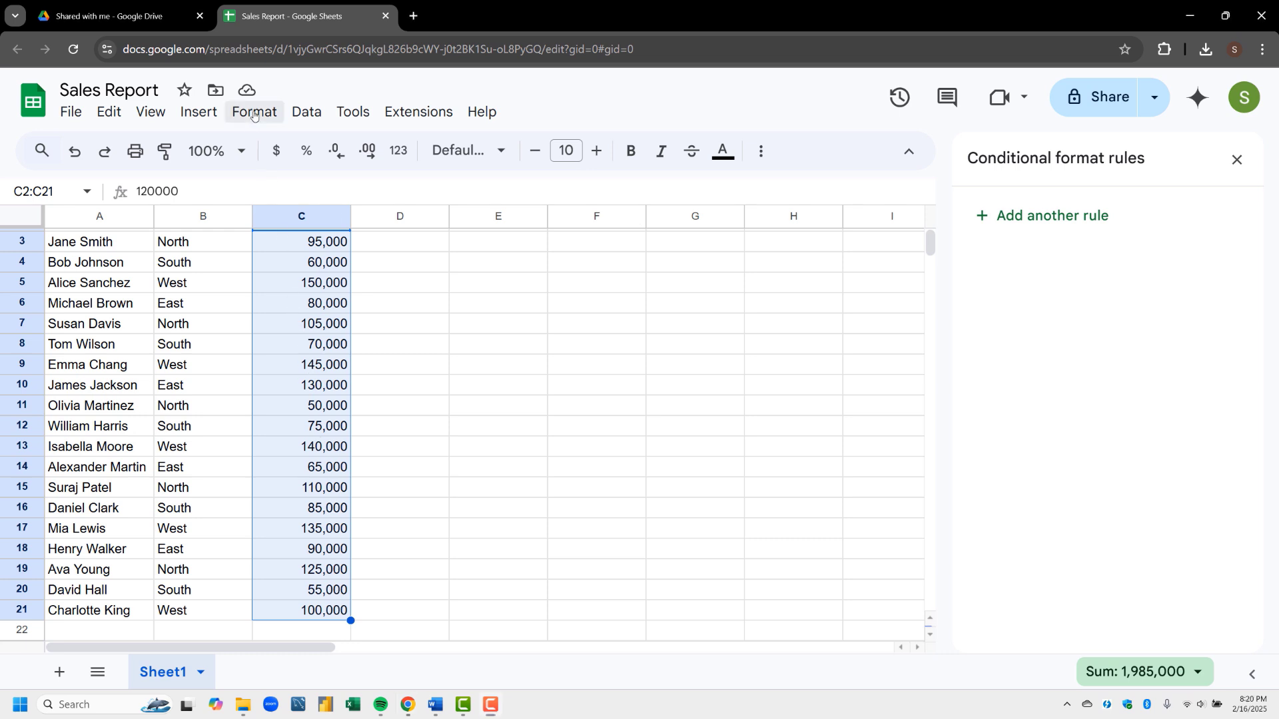
{"action": "left_click", "coordinate": [254, 113]}
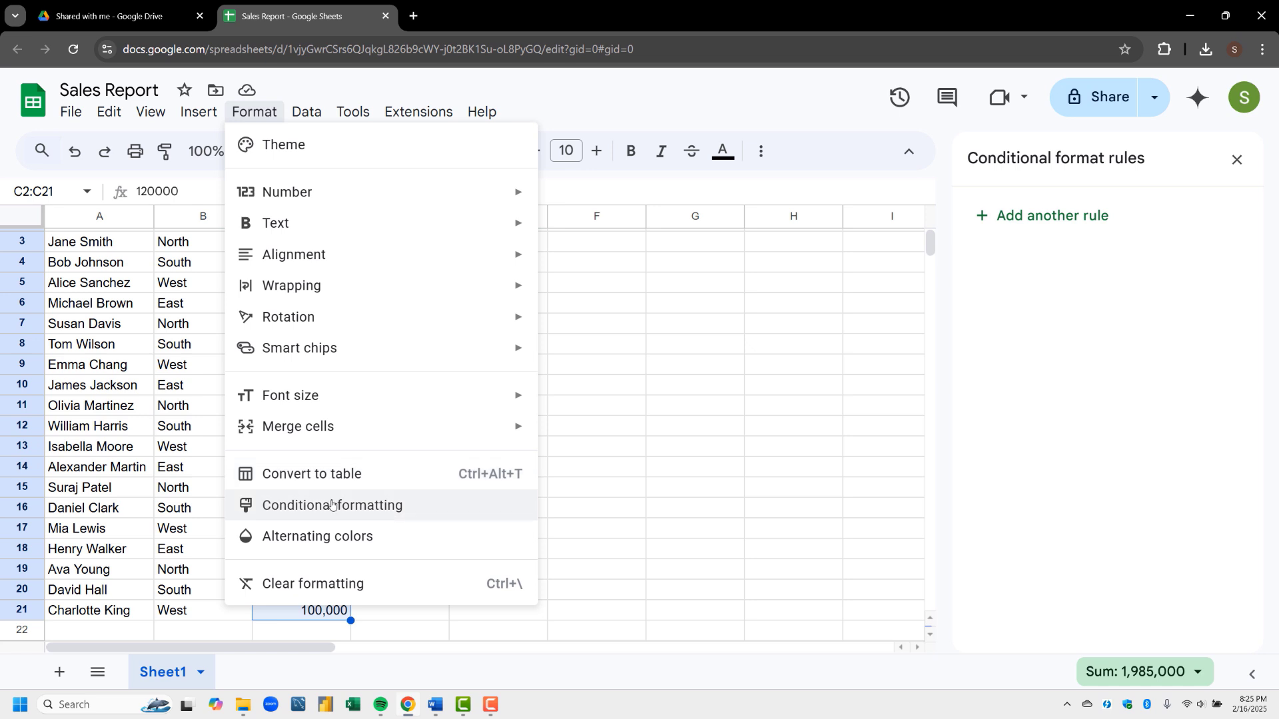
{"action": "left_click", "coordinate": [332, 505]}
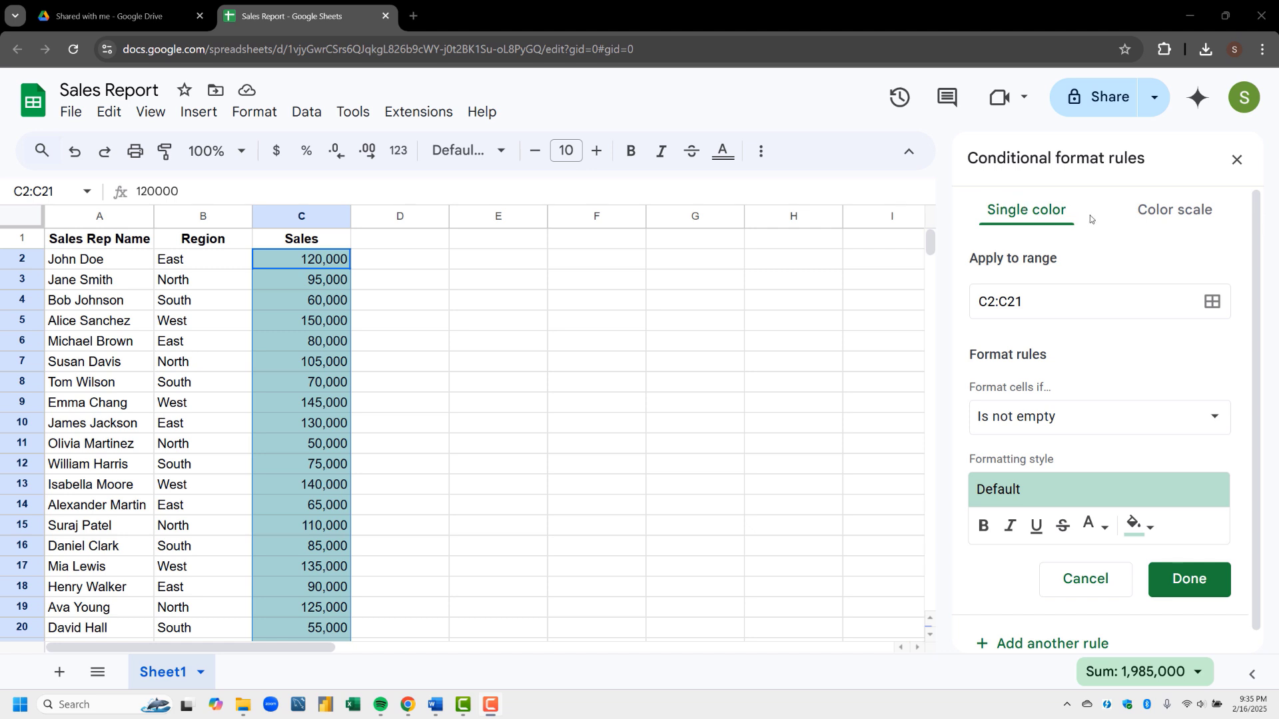
{"action": "left_click", "coordinate": [1171, 222]}
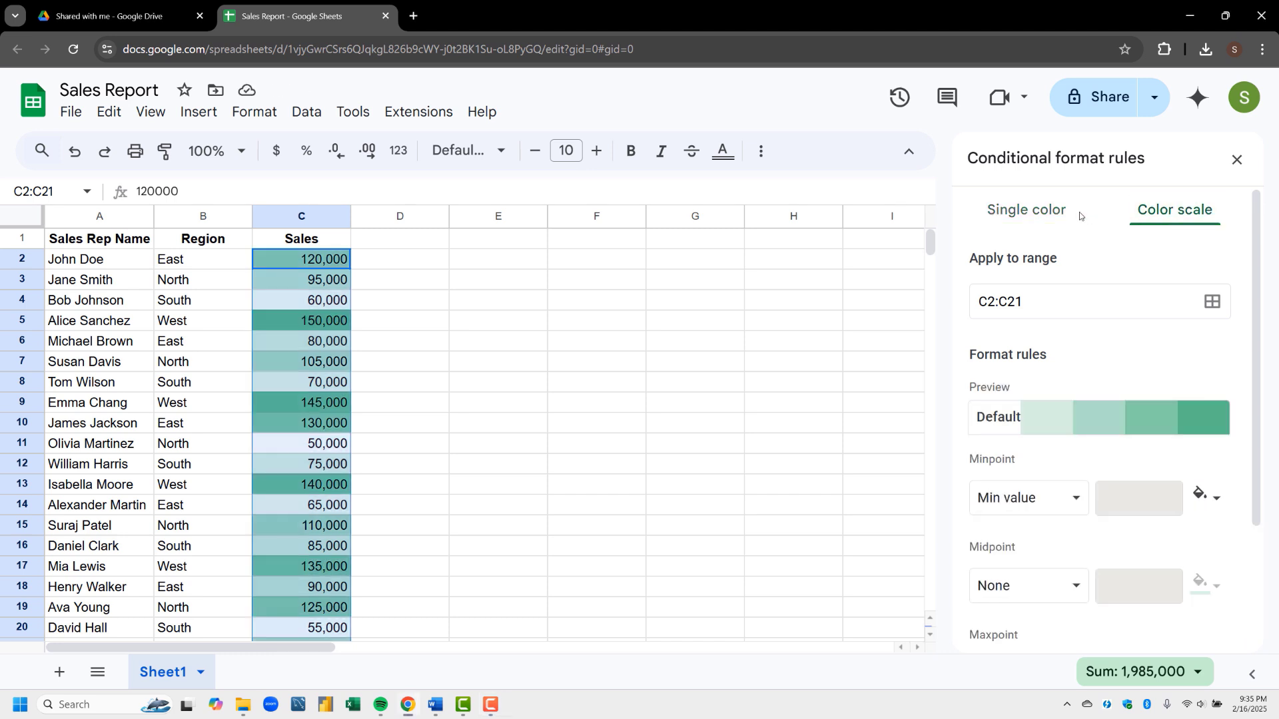
{"action": "left_click", "coordinate": [1011, 211]}
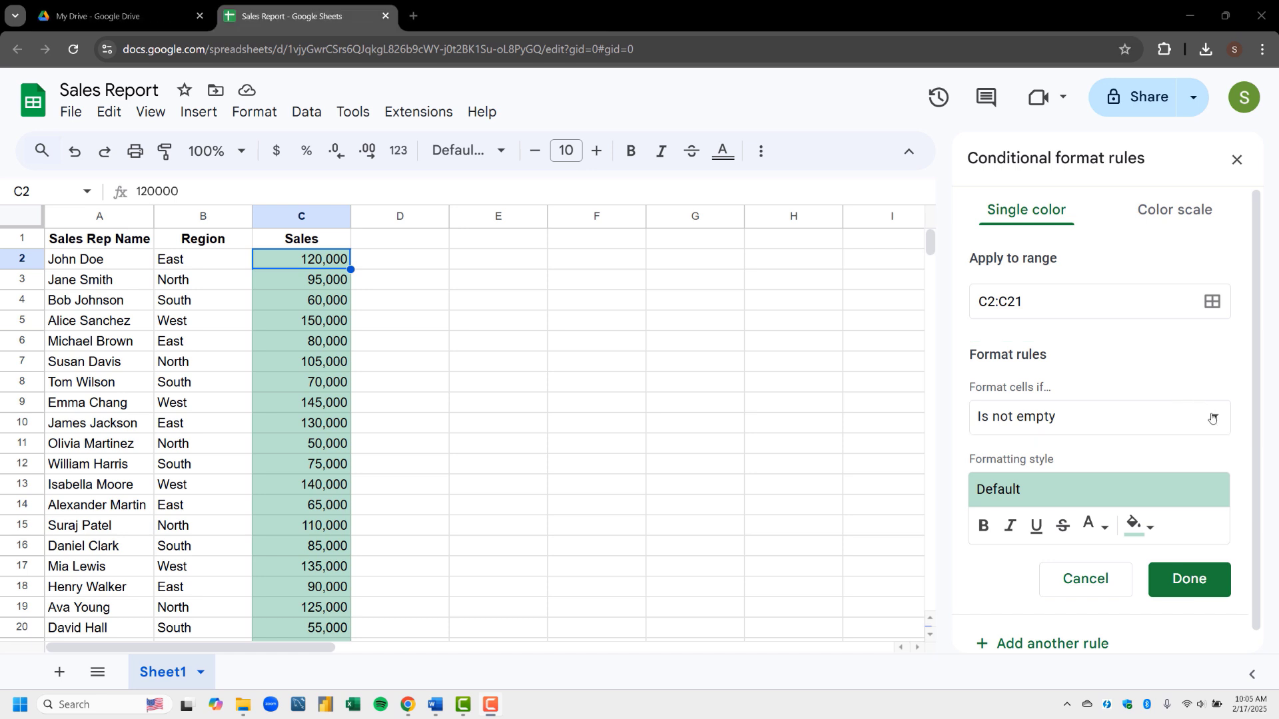
Set the rule's condition to format cells with values greater than 125000
{"action": "left_click", "coordinate": [1213, 417]}
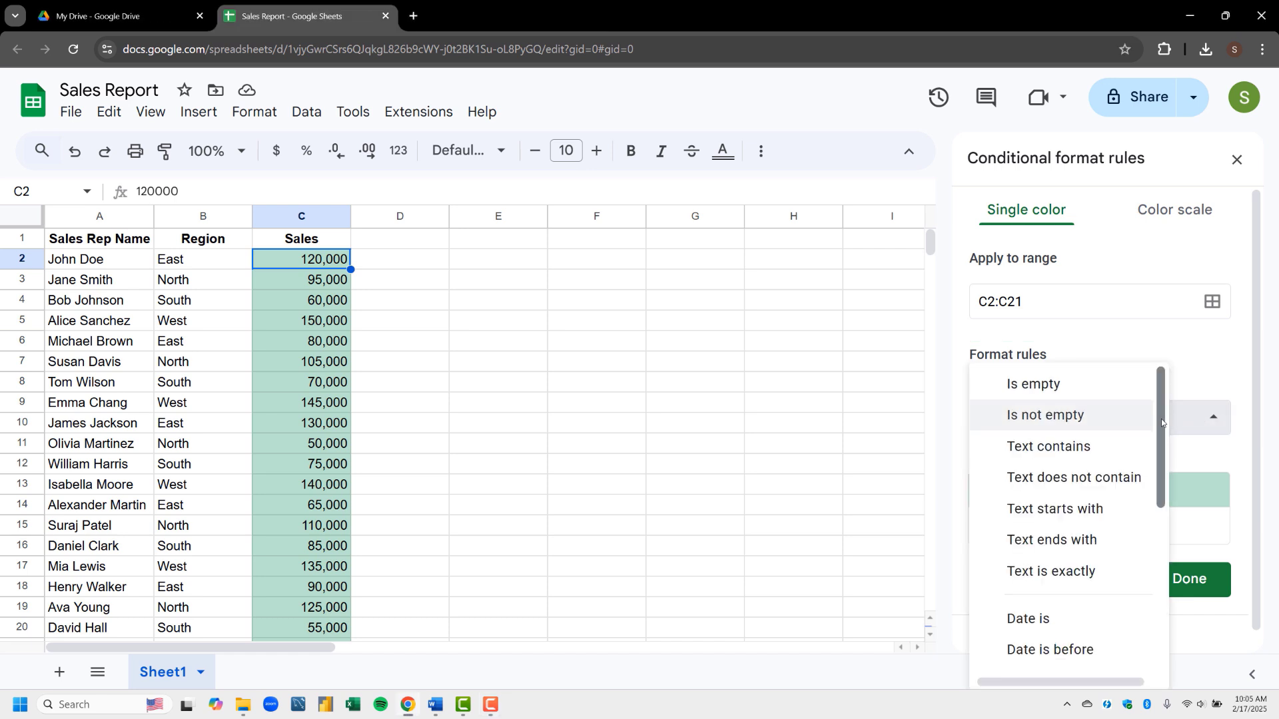
{"action": "scroll", "coordinate": [1161, 421], "scroll_direction": "down", "scroll_amount": 1}
{"action": "scroll", "coordinate": [1161, 421], "scroll_direction": "down", "scroll_amount": 1}
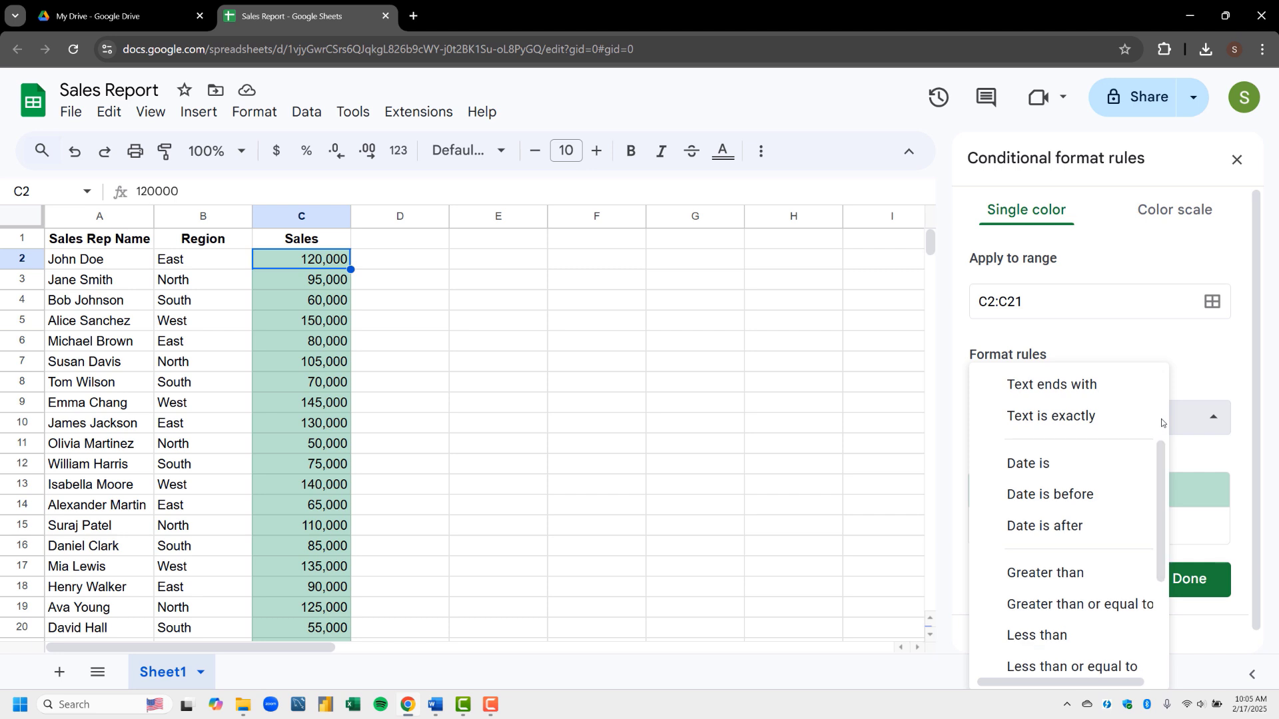
{"action": "scroll", "coordinate": [1161, 421], "scroll_direction": "down", "scroll_amount": 1}
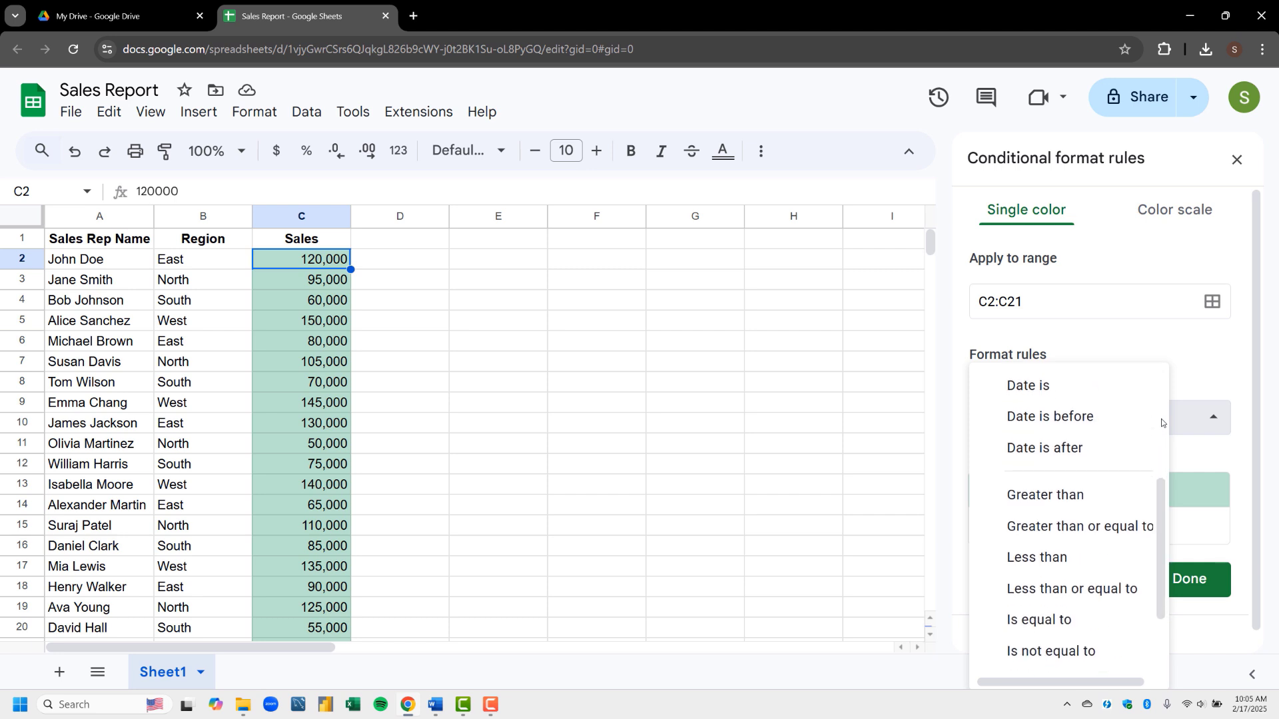
{"action": "scroll", "coordinate": [1161, 421], "scroll_direction": "down", "scroll_amount": 1}
{"action": "scroll", "coordinate": [1161, 421], "scroll_direction": "down", "scroll_amount": 1}
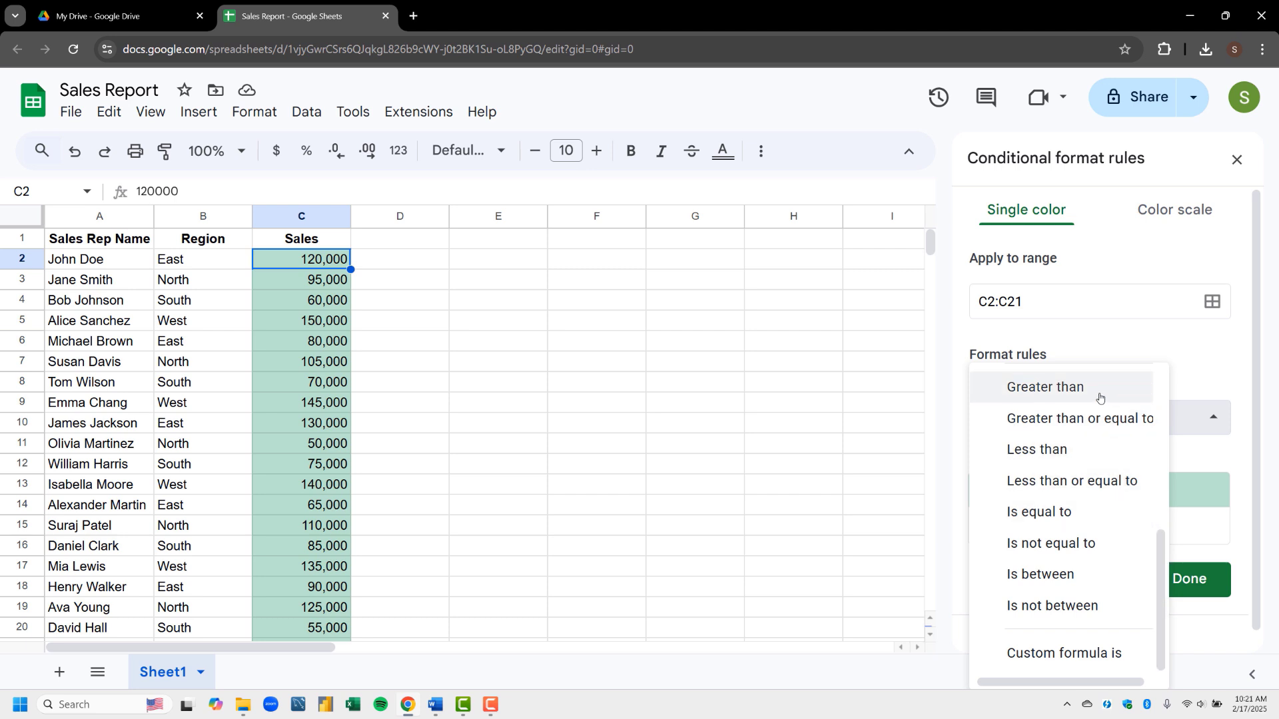
{"action": "left_click", "coordinate": [1097, 396]}
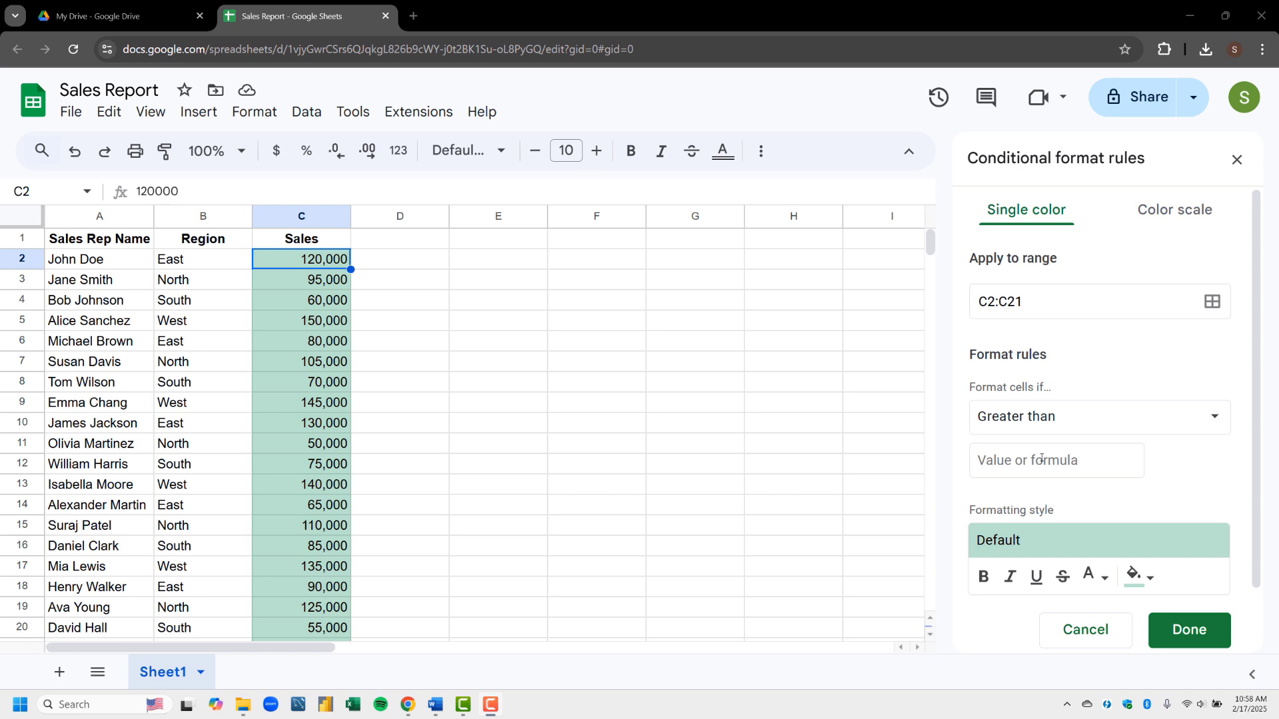
{"action": "left_click", "coordinate": [1041, 459]}
{"action": "type", "text": "125"}
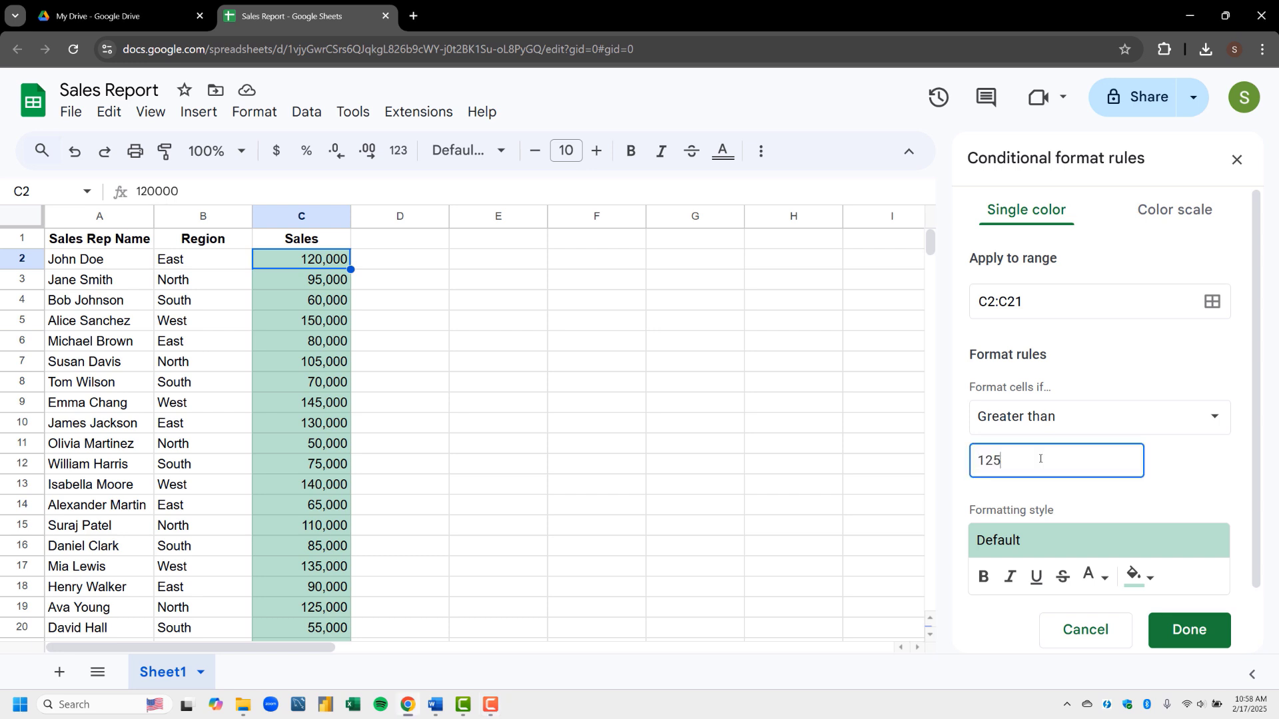
{"action": "type", "text": "000"}
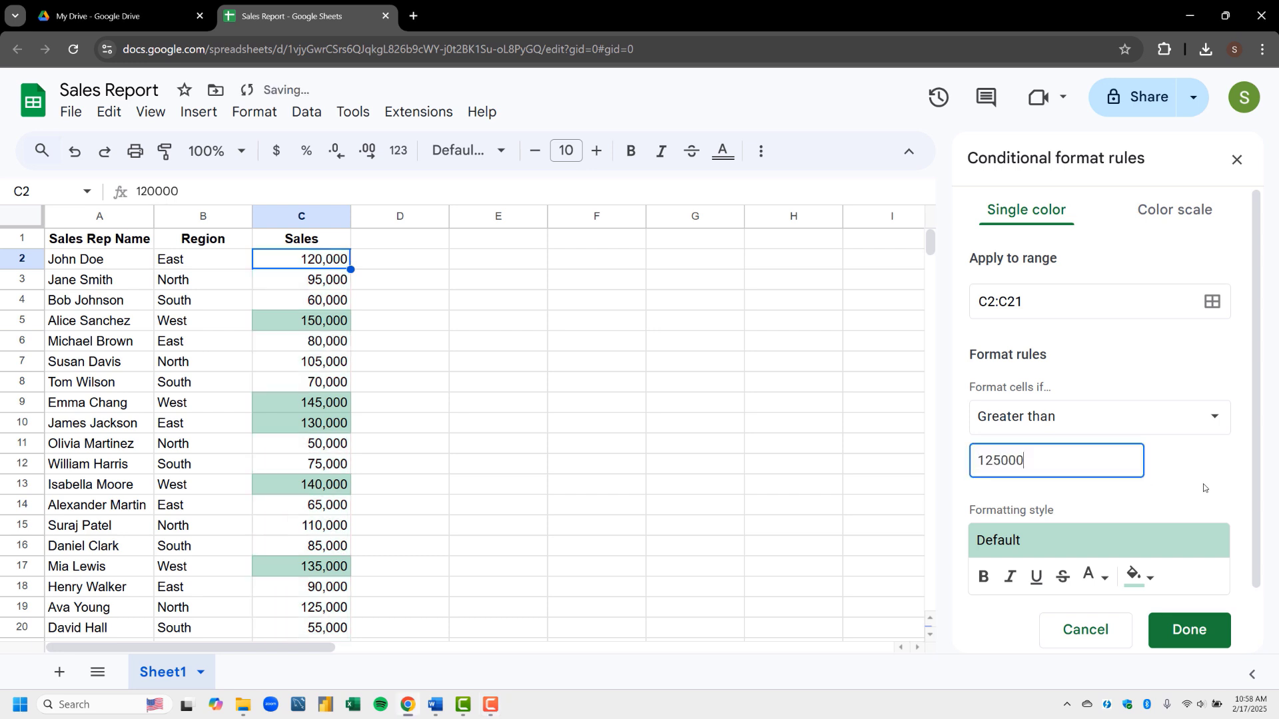
{"action": "left_click", "coordinate": [1205, 484]}
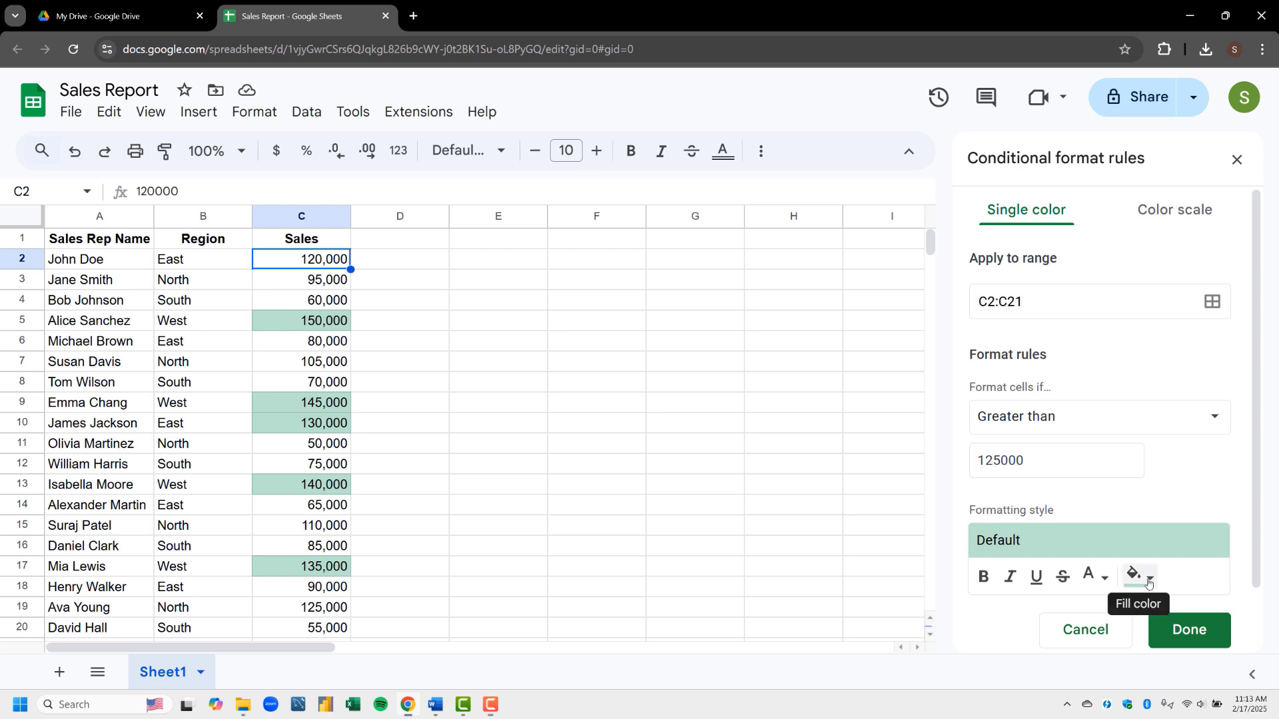
Save the conditional format rule with the default green fill
{"action": "left_click", "coordinate": [1148, 581]}
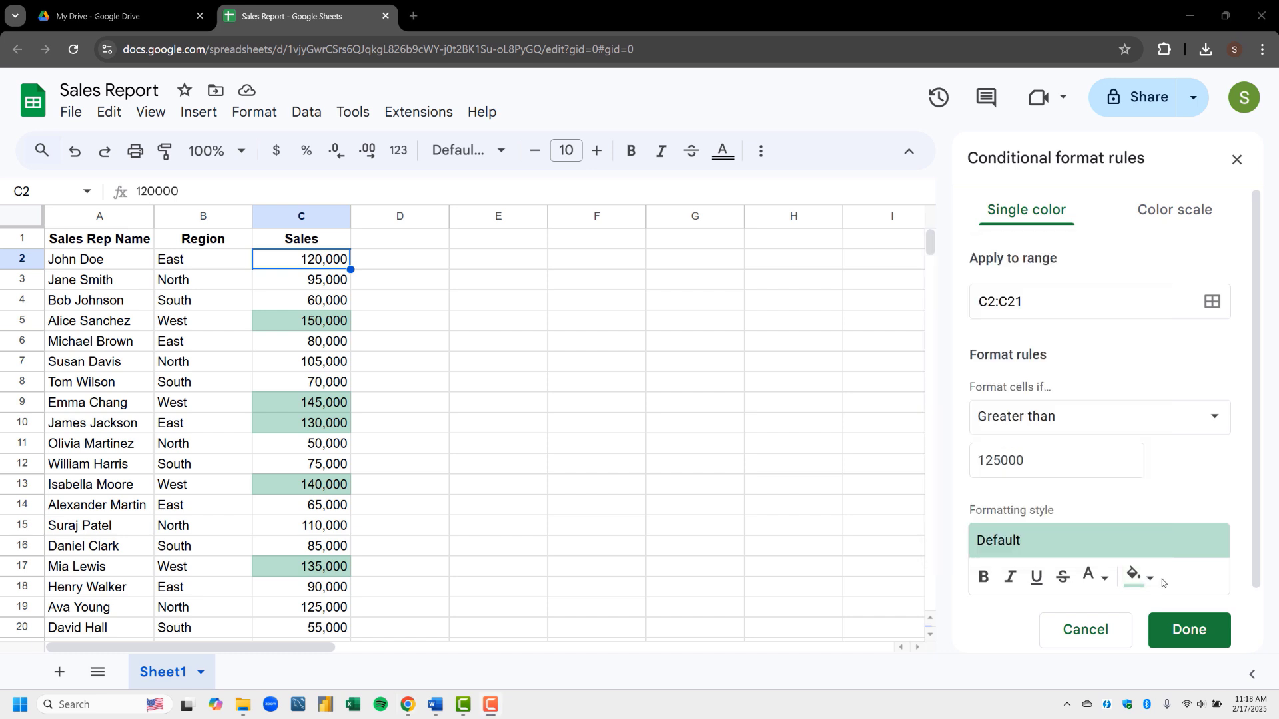
{"action": "left_click", "coordinate": [1194, 631]}
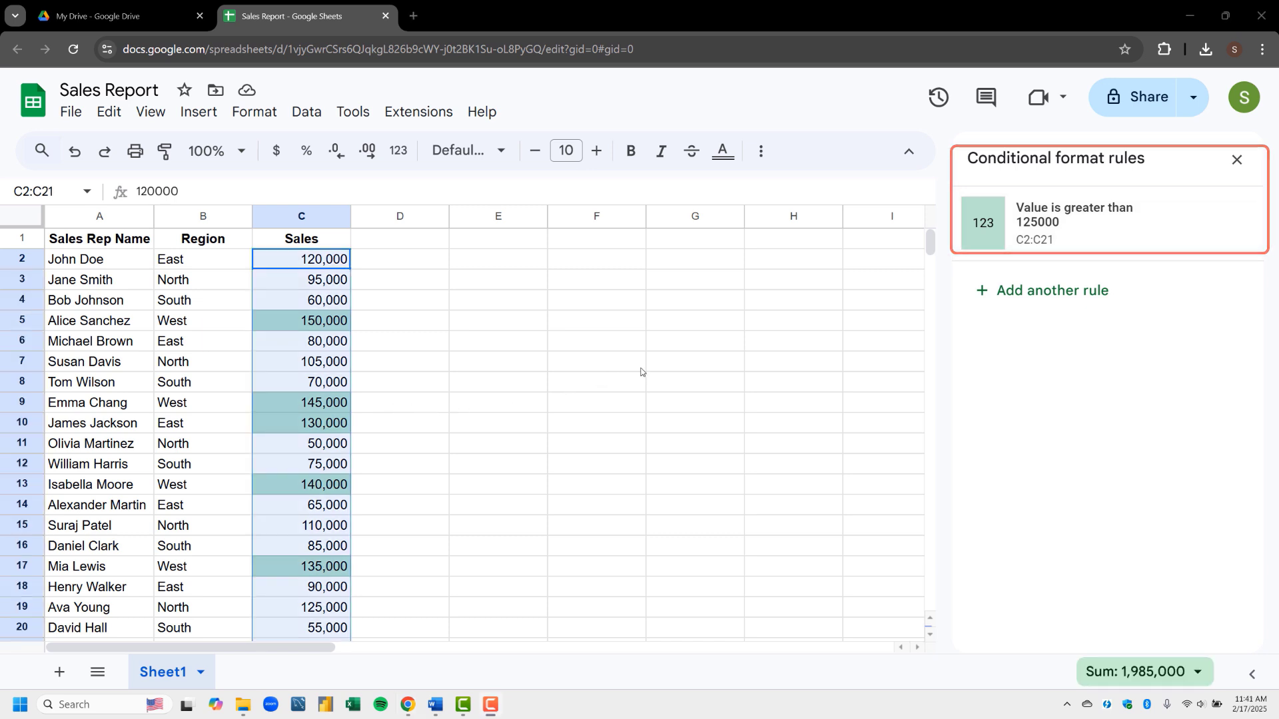
{"action": "mouse_move", "coordinate": [1195, 238]}
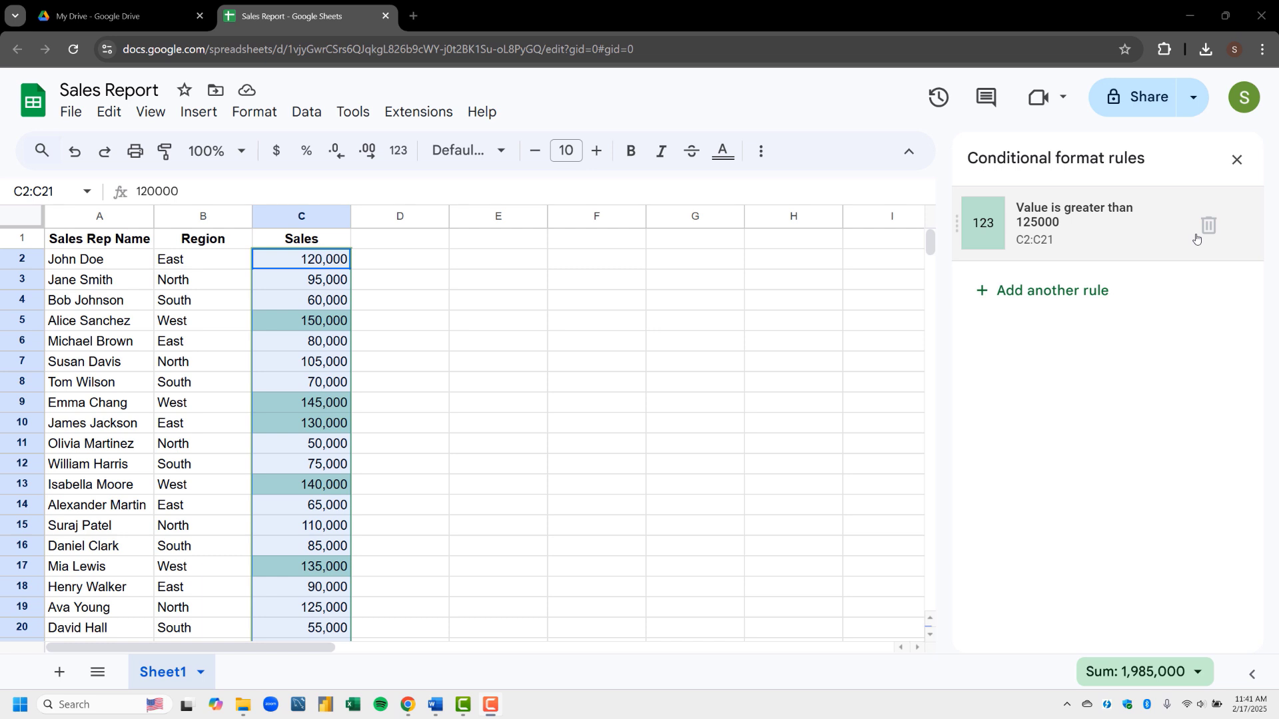